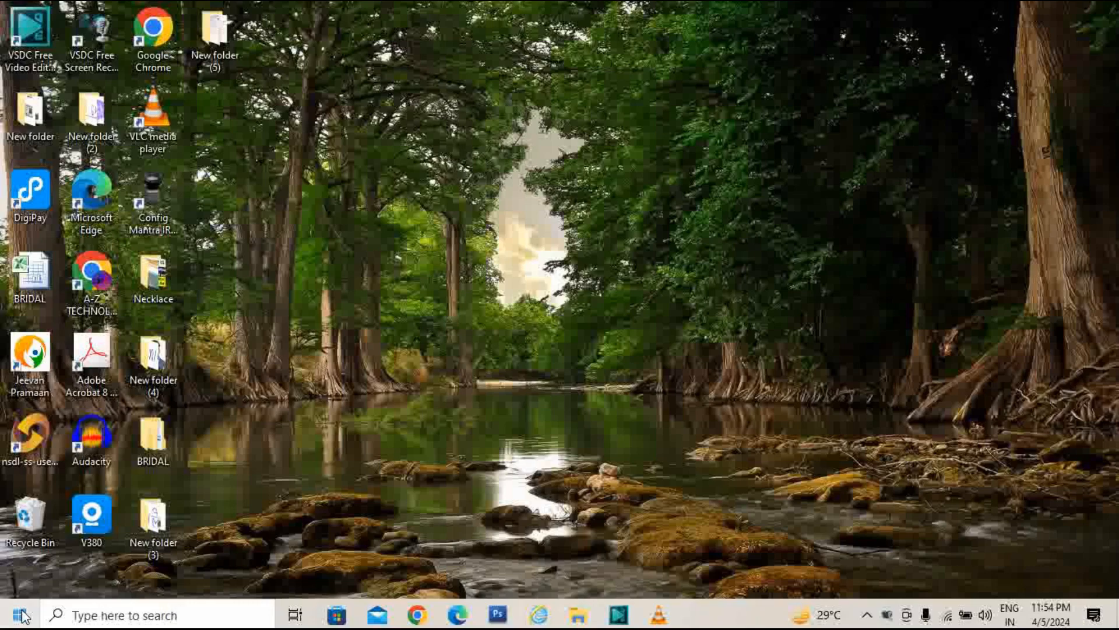
# - Launch Microsoft Excel 2010 with a blank workbook
pyautogui.click(21, 615)
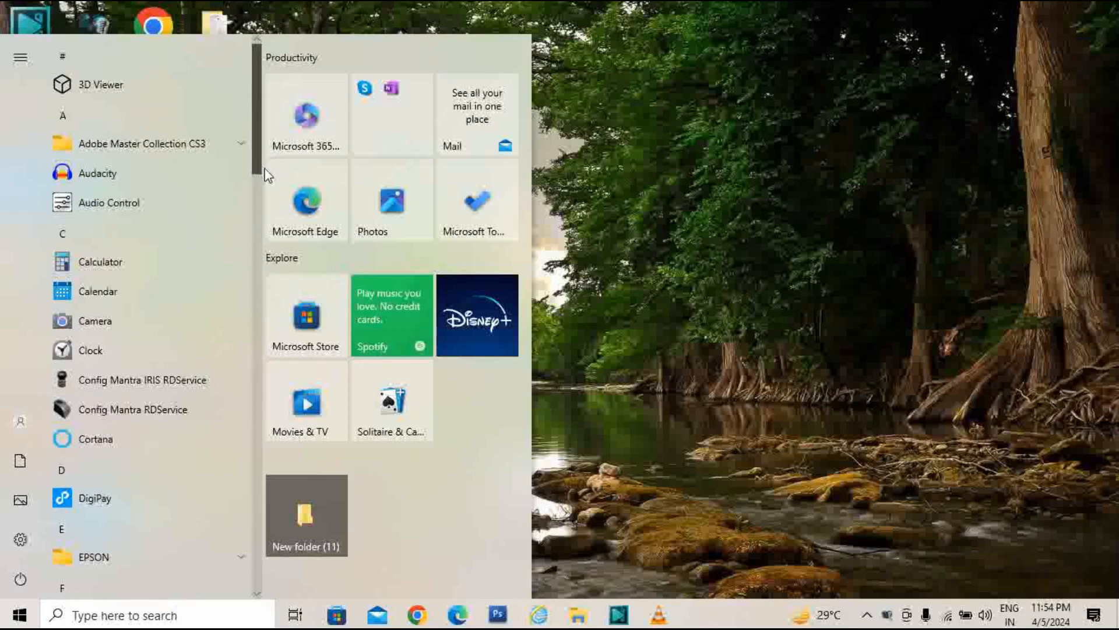
pyautogui.scroll(-10, 301, 259)
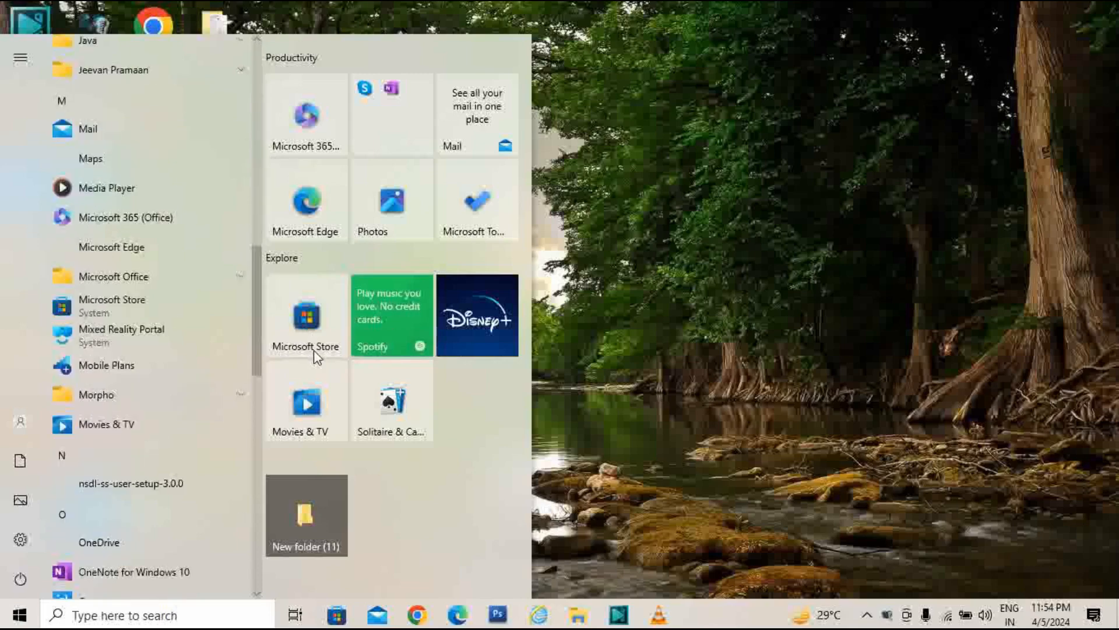
pyautogui.click(161, 278)
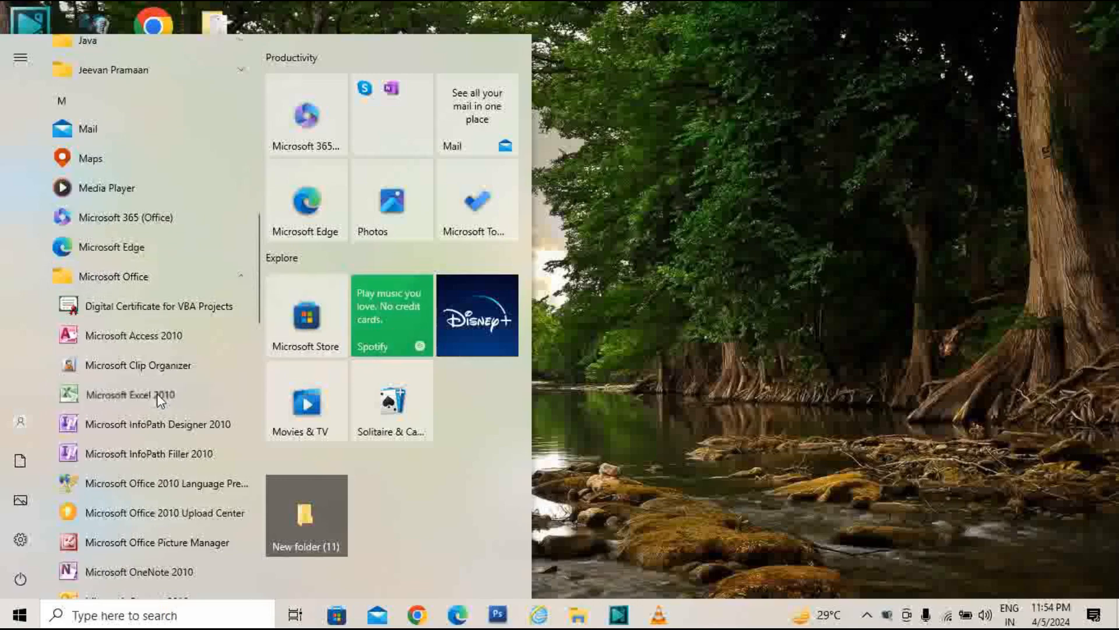
pyautogui.click(716, 330)
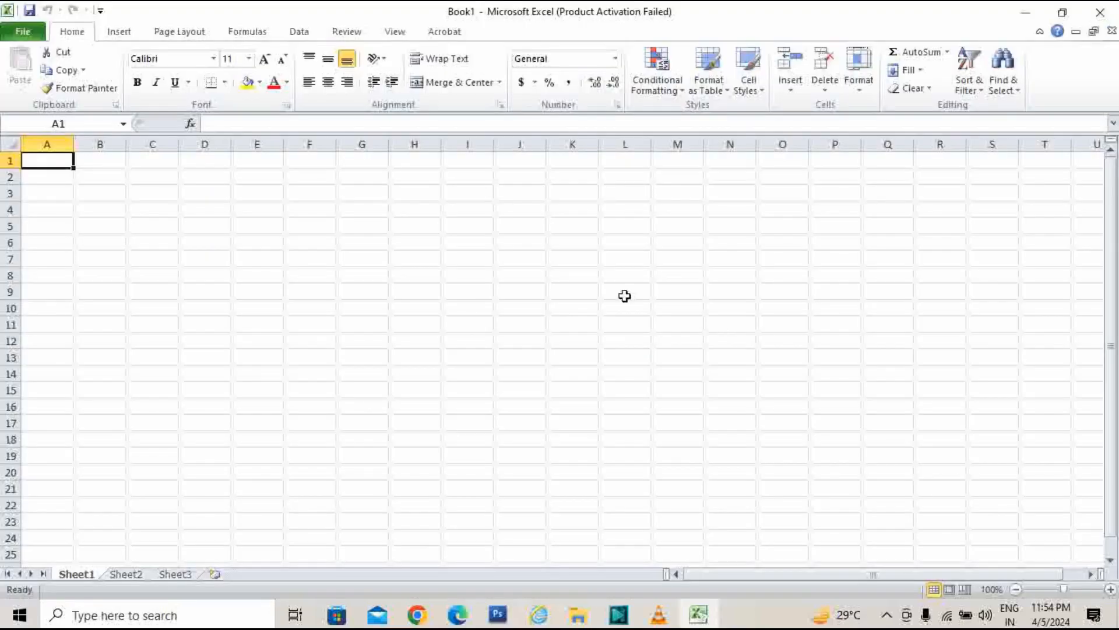
# - Enter Yes in cell E4 and No in cell F4
pyautogui.click(237, 209)
pyautogui.write('Y')
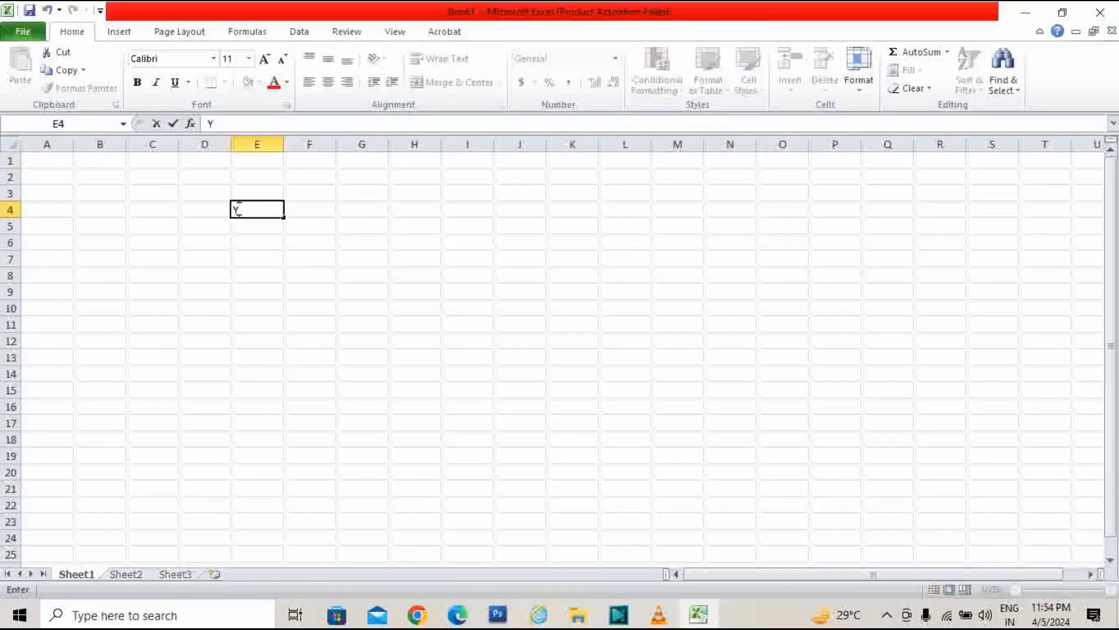
pyautogui.write('es')
pyautogui.press('Return')
pyautogui.click(296, 205)
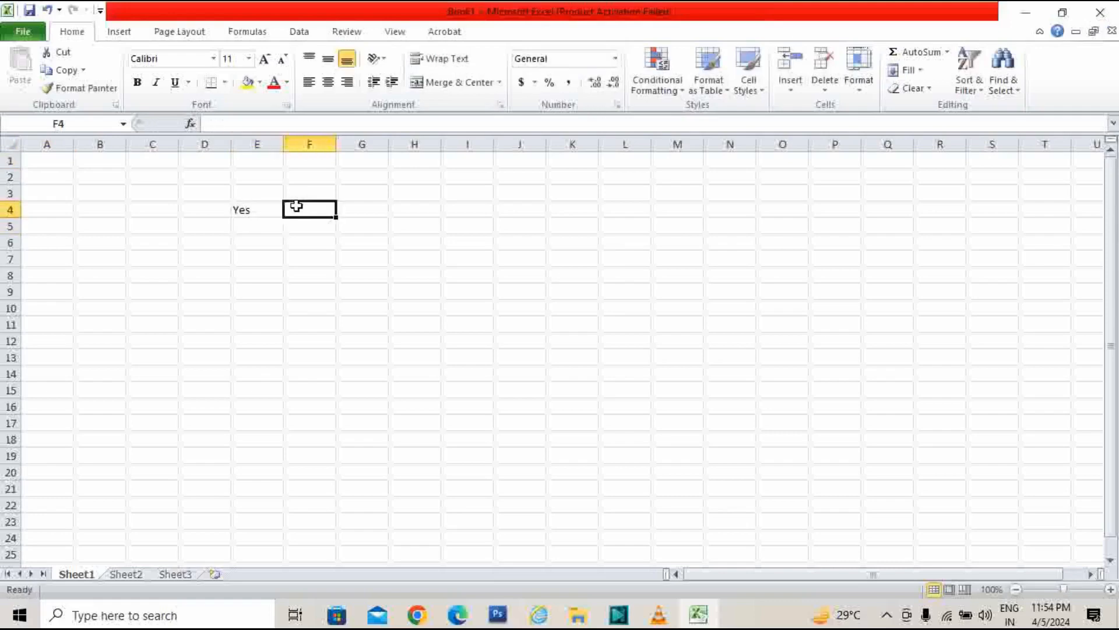
pyautogui.write('No')
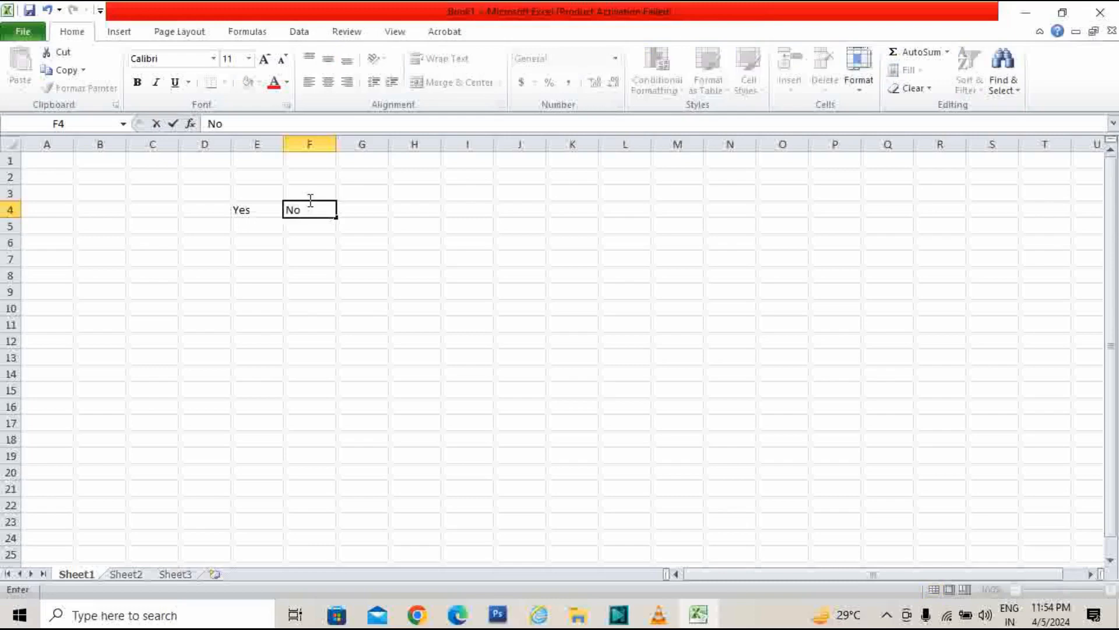
pyautogui.click(386, 225)
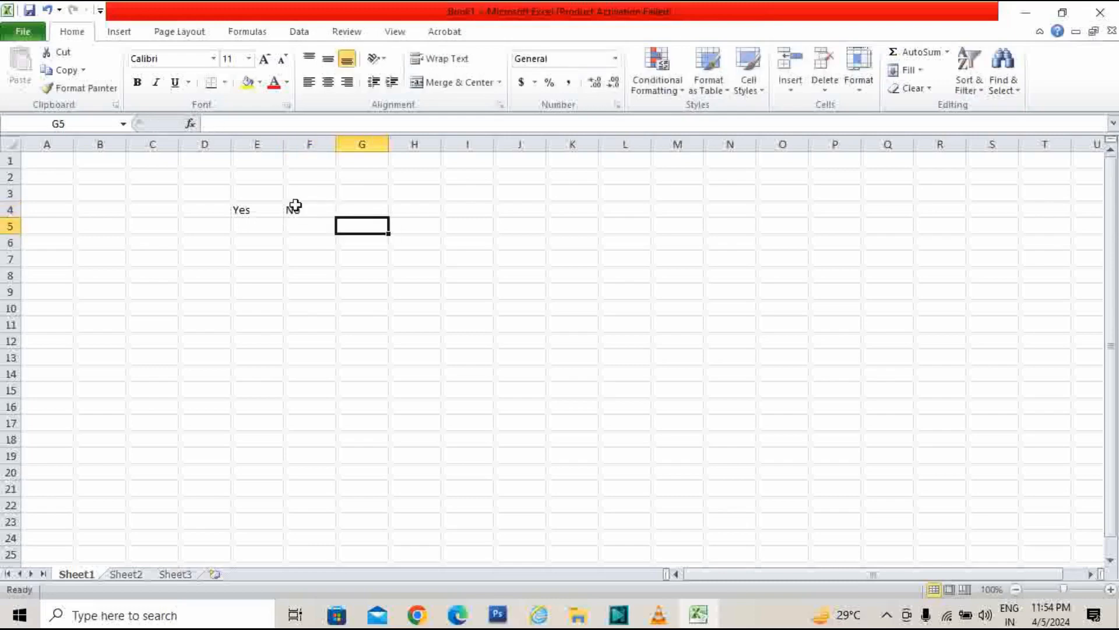
# - Fill the Yes in E4 down to E17 and the No in F4 down to F17
pyautogui.click(247, 208)
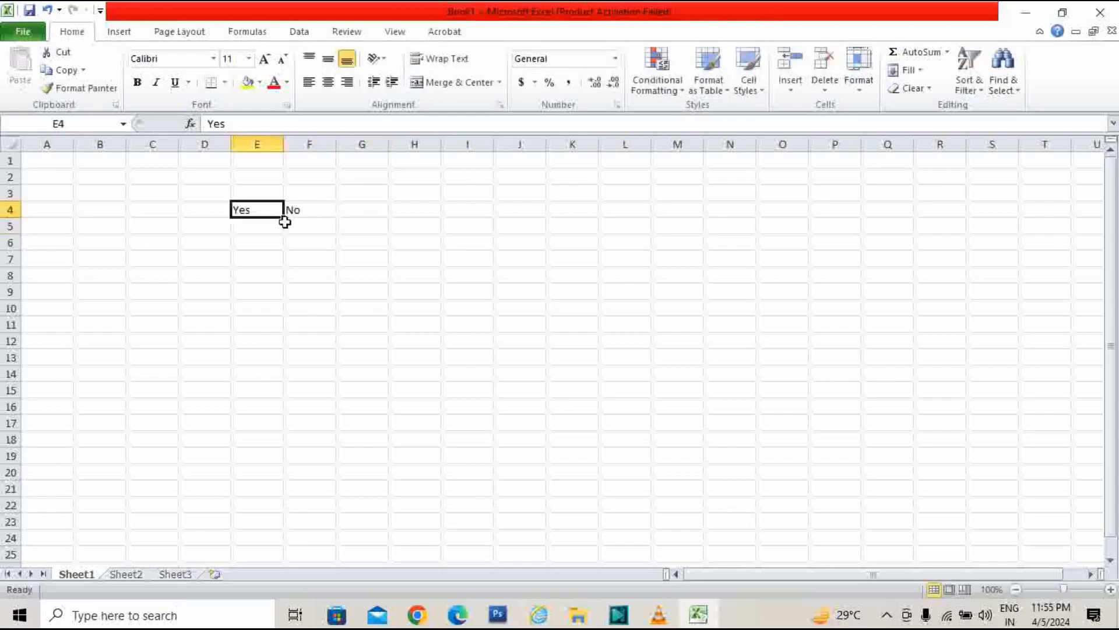
pyautogui.moveTo(282, 217); pyautogui.dragTo(282, 436)
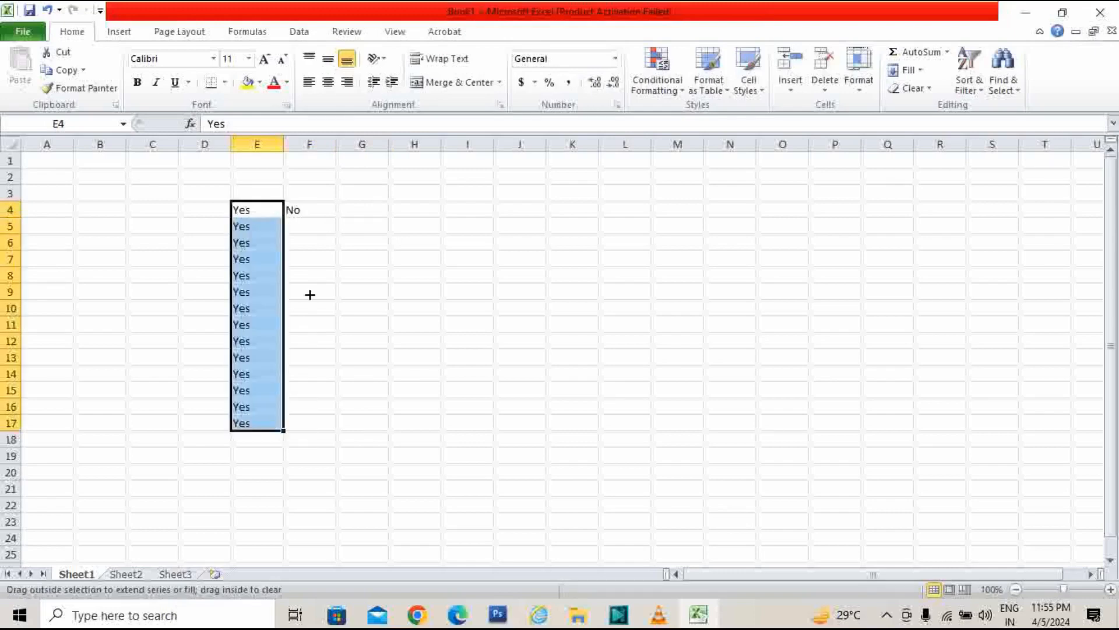
pyautogui.click(297, 211)
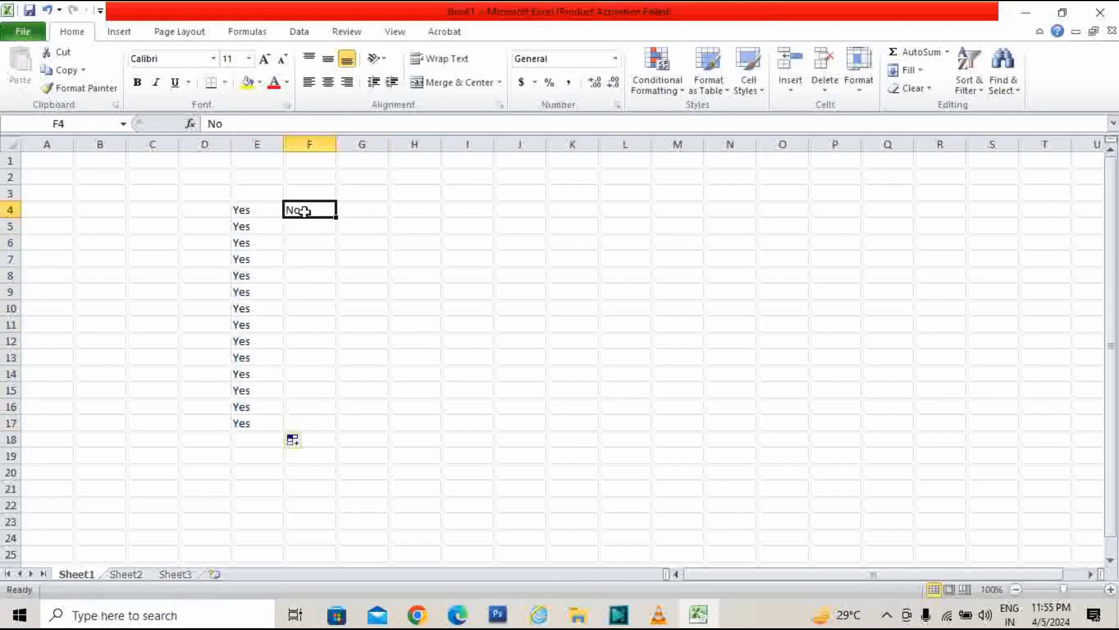
pyautogui.moveTo(336, 218); pyautogui.dragTo(292, 433)
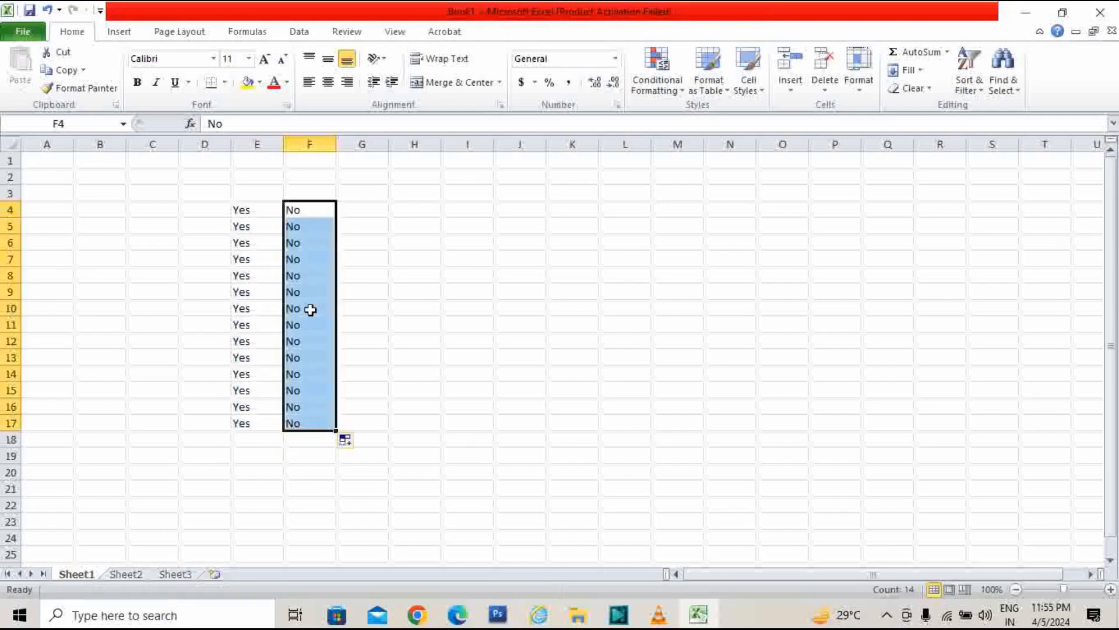
# - Replace the entries in cells E11 and E7 with No
pyautogui.click(241, 325)
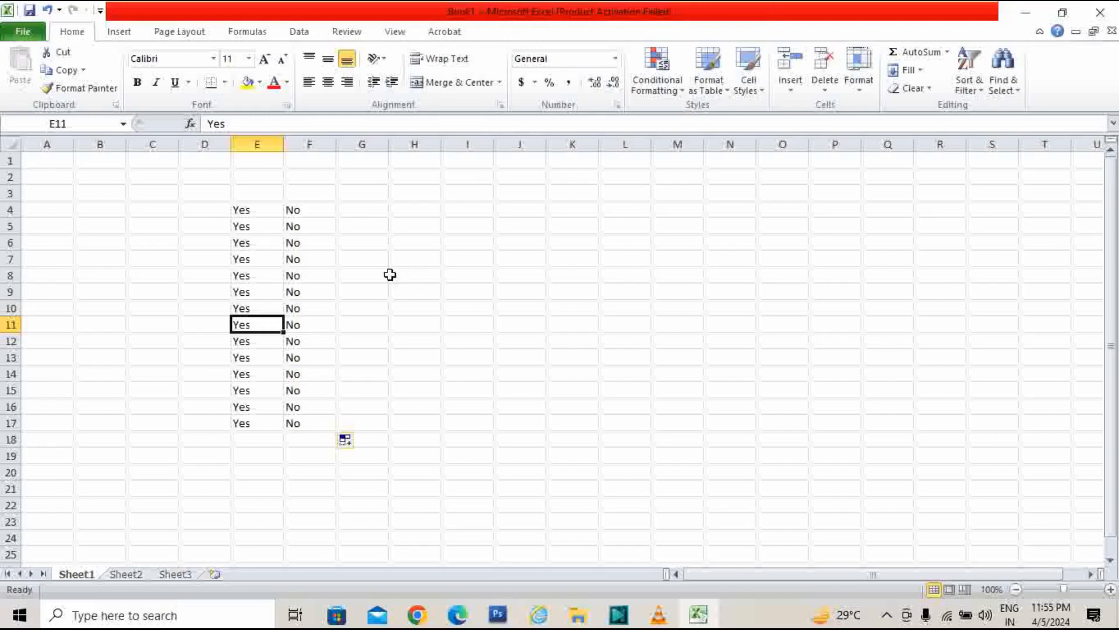
pyautogui.write('No')
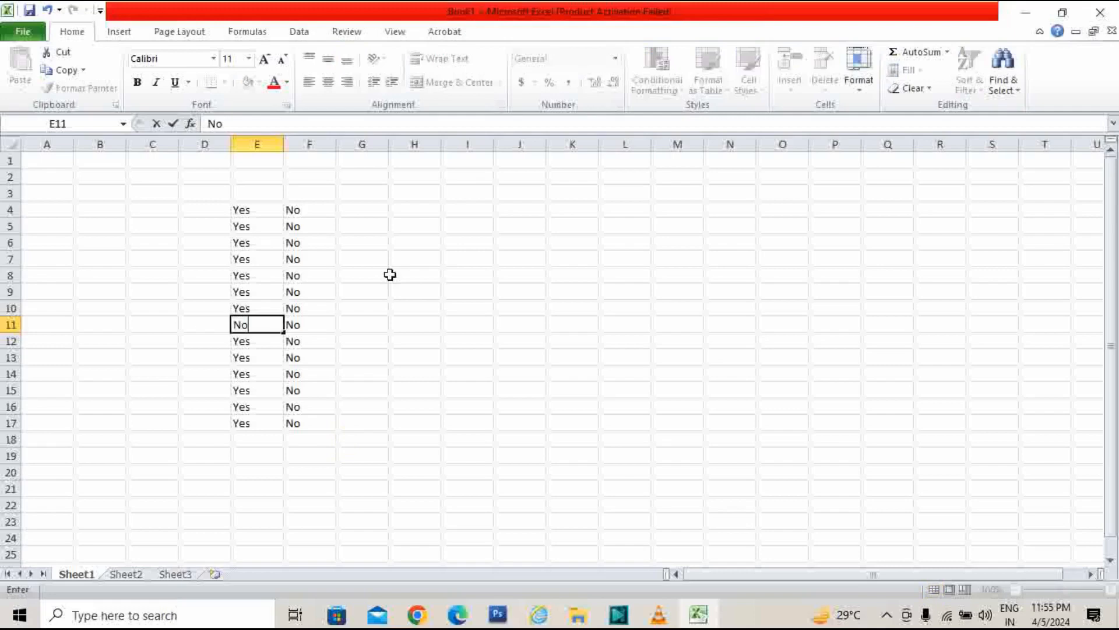
pyautogui.click(253, 254)
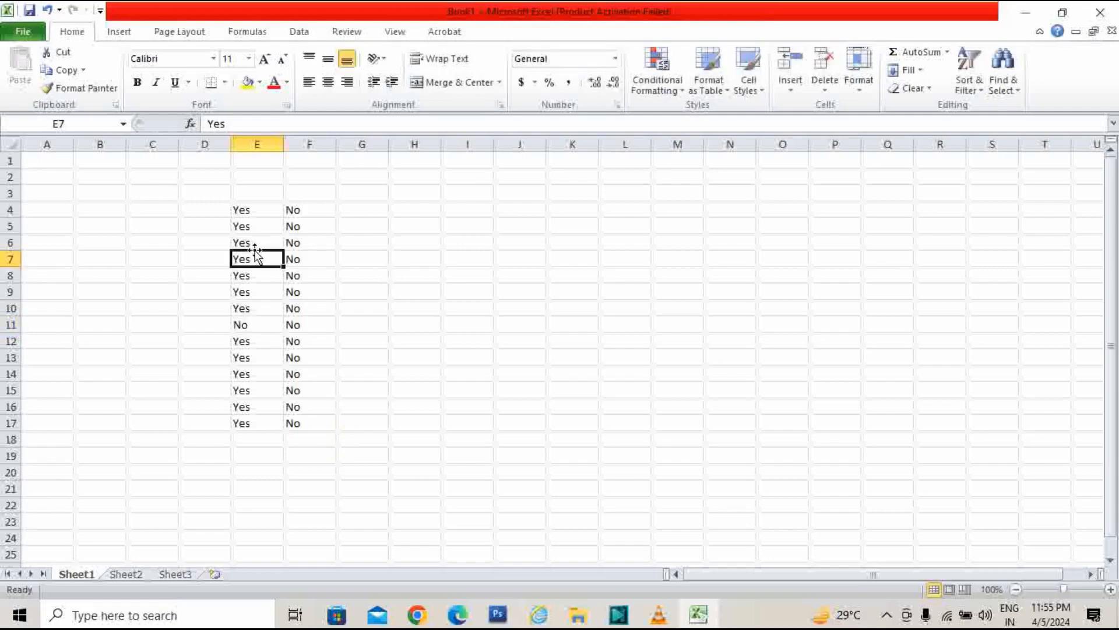
pyautogui.write('No')
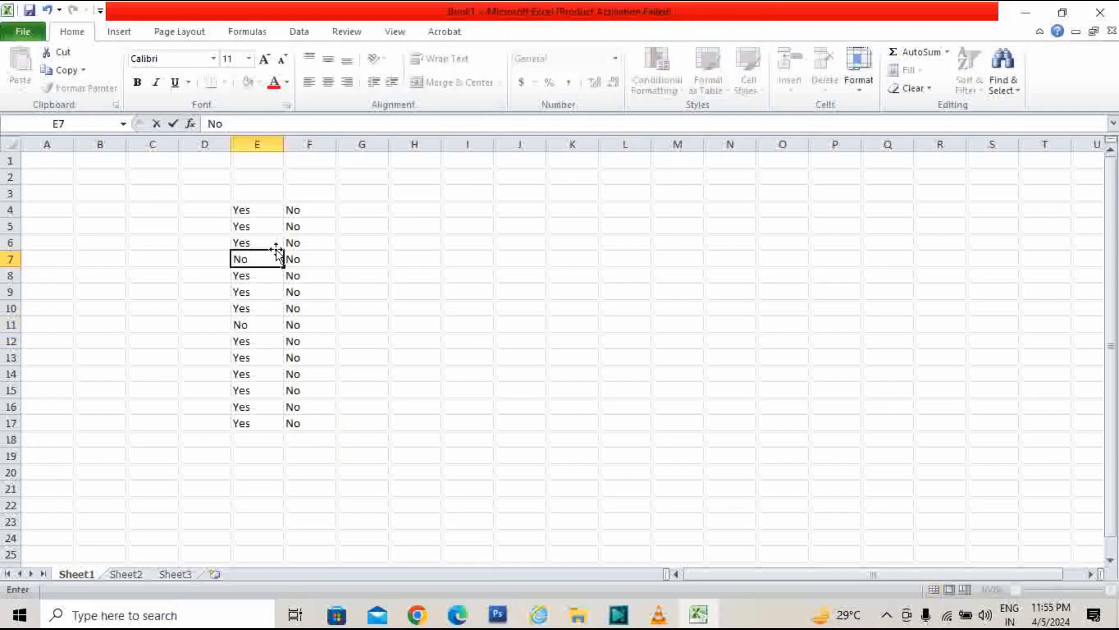
pyautogui.click(358, 256)
# - Replace the entries in cells F9, F5 and F15 with Yes
pyautogui.click(313, 289)
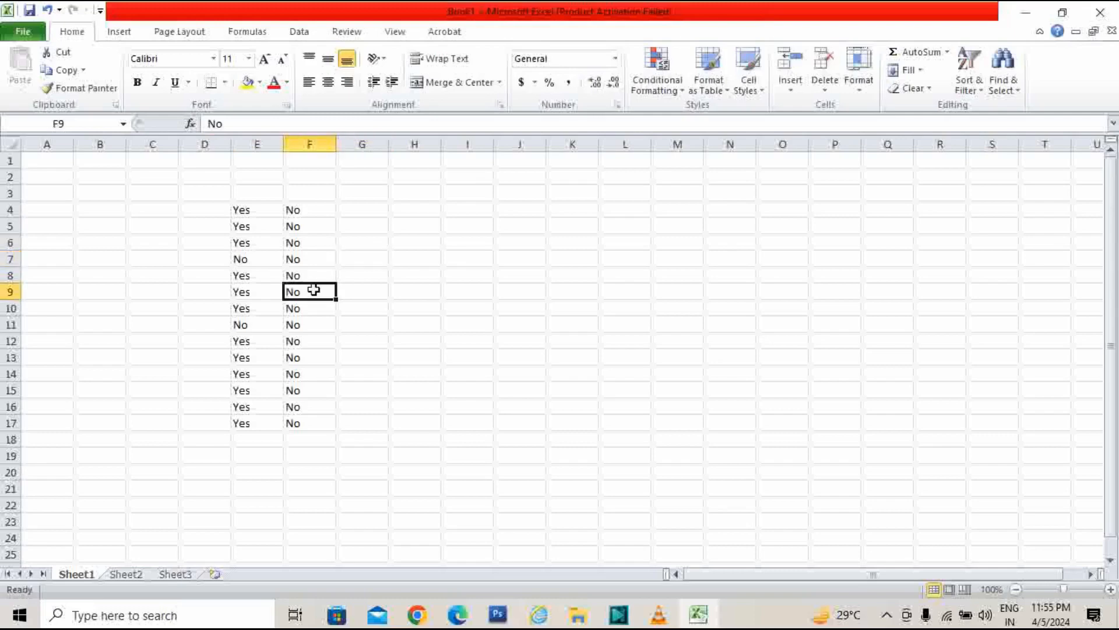
pyautogui.write('Yes')
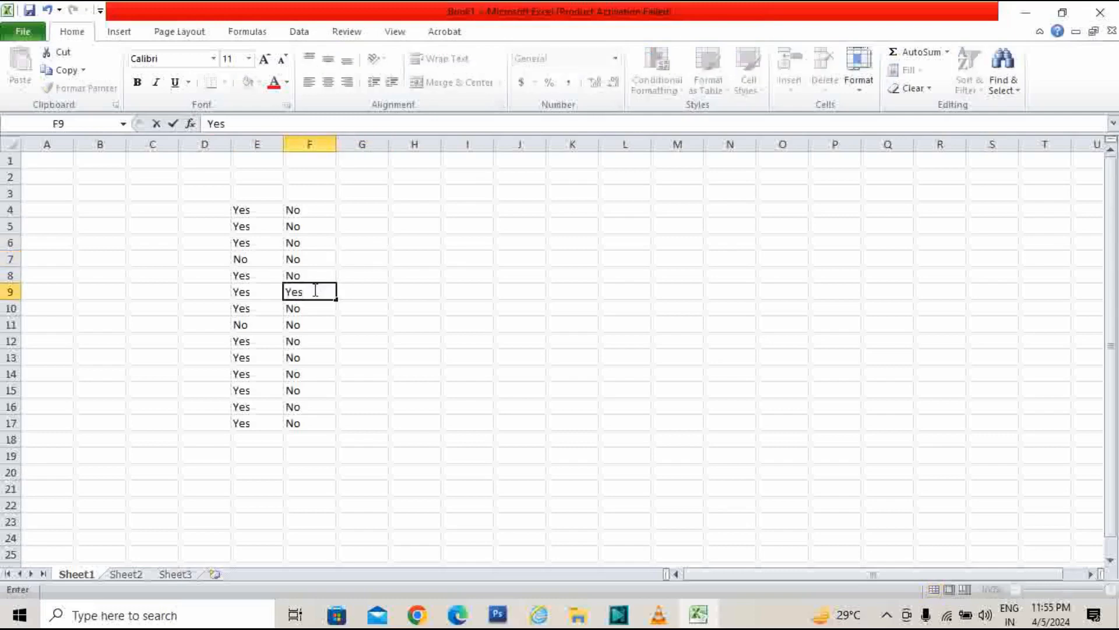
pyautogui.press('Return')
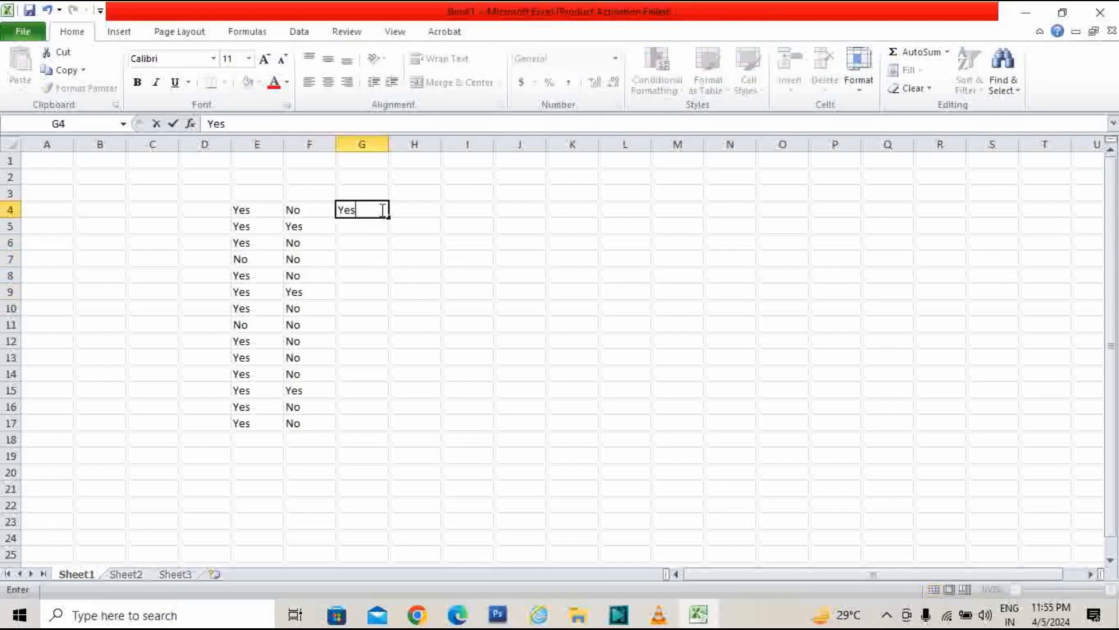
# - Enter Yes in cell G4 and fill it down to G17
pyautogui.press('Return')
pyautogui.click(381, 210)
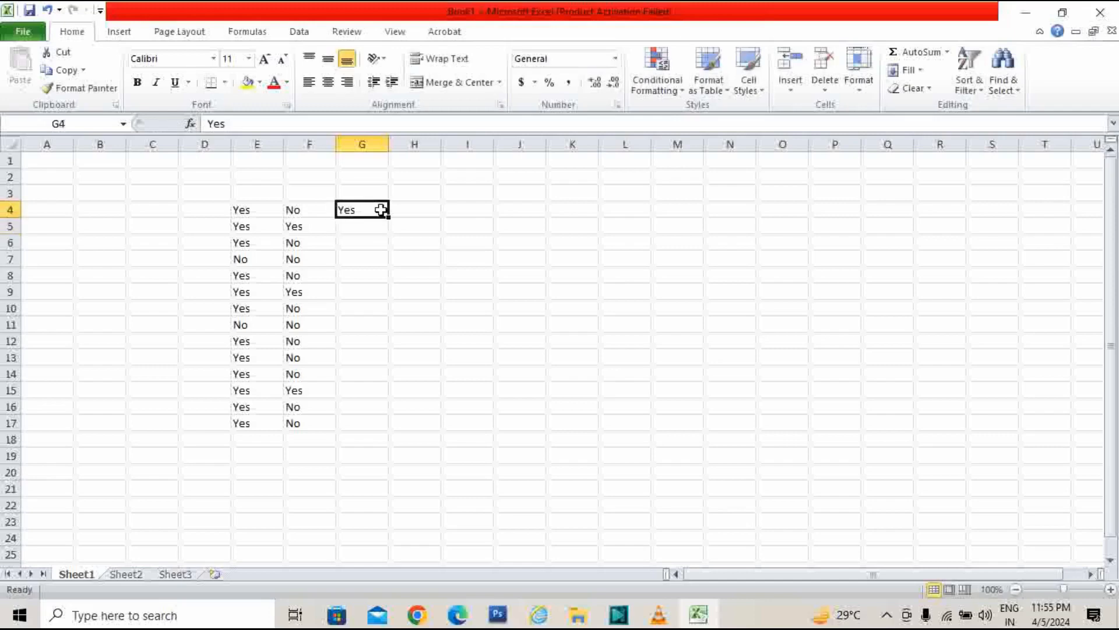
pyautogui.moveTo(389, 217); pyautogui.dragTo(367, 429)
pyautogui.click(478, 245)
# - Enter No in cell H4 and fill it down to H17
pyautogui.click(412, 209)
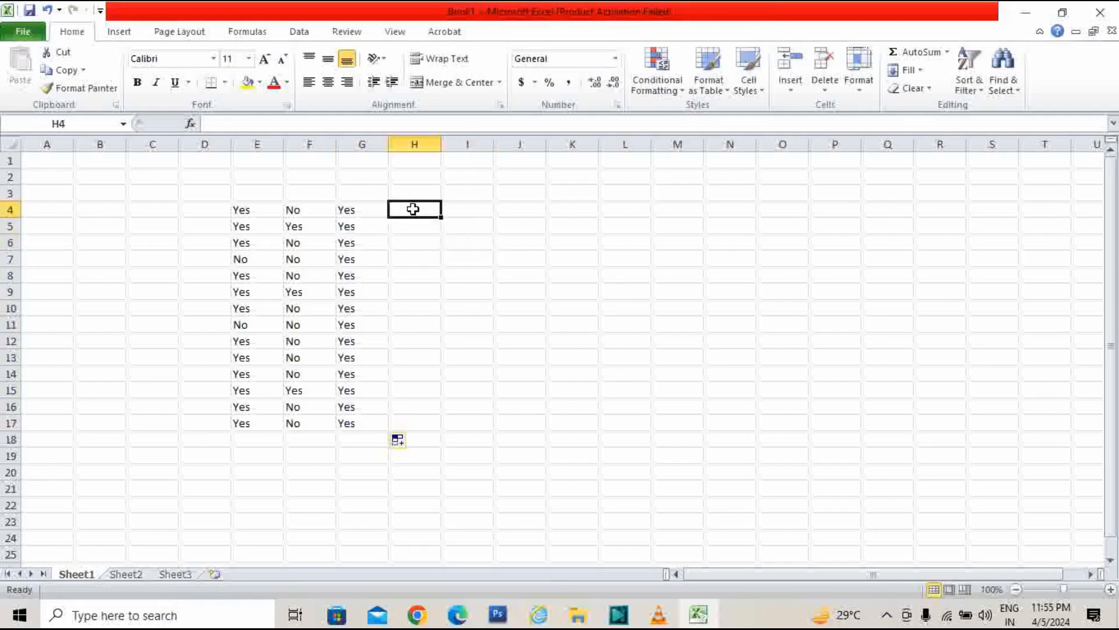
pyautogui.write('N')
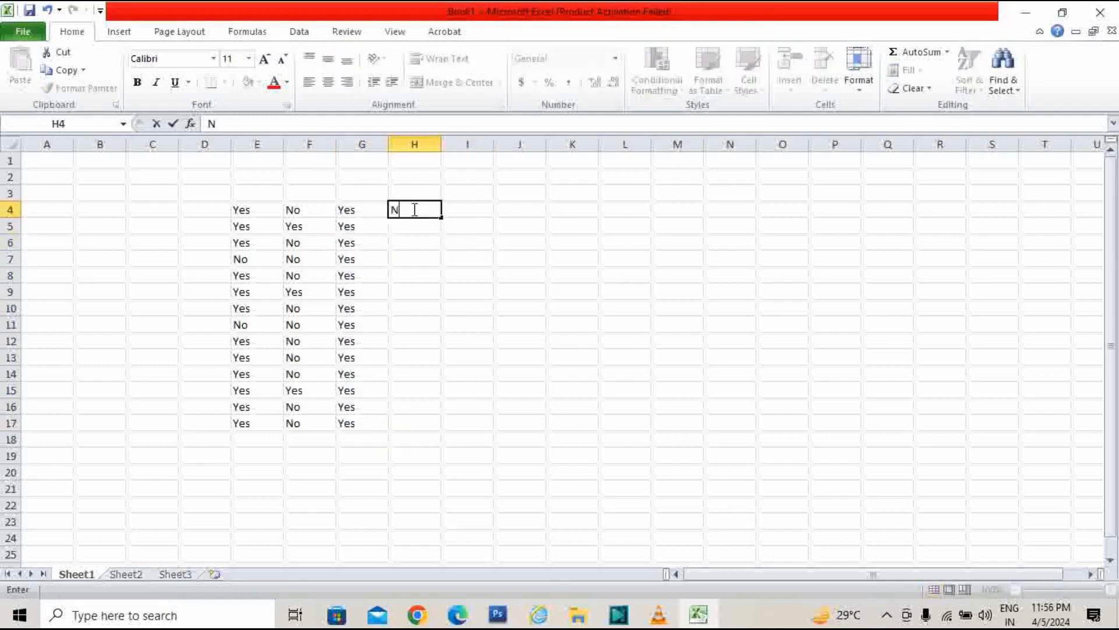
pyautogui.write('o')
pyautogui.click(459, 240)
pyautogui.click(415, 212)
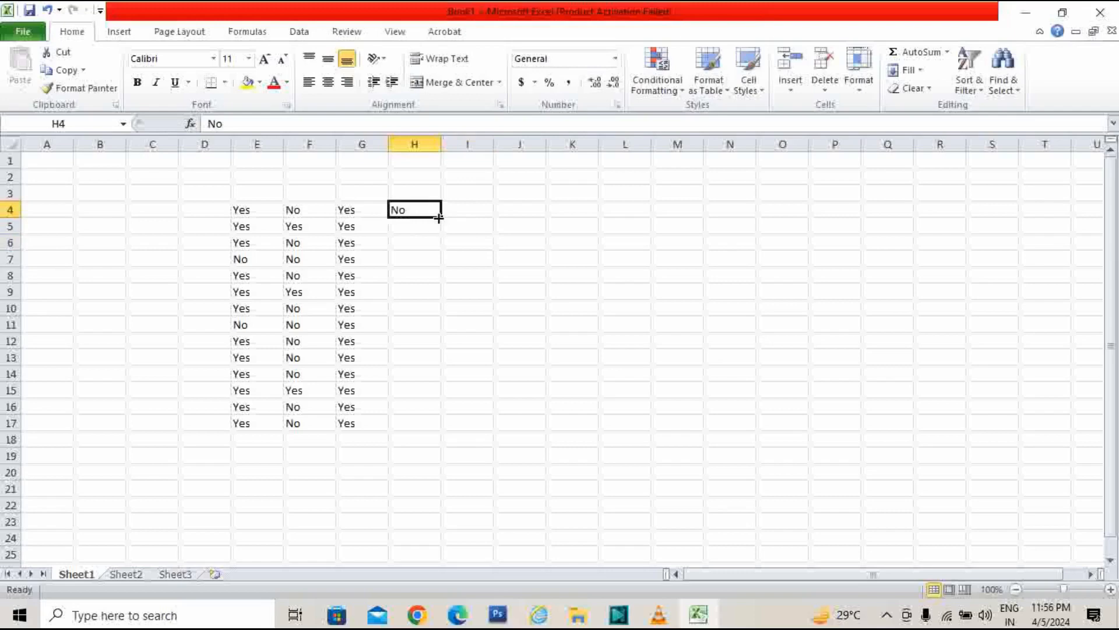
pyautogui.moveTo(439, 218); pyautogui.dragTo(429, 425)
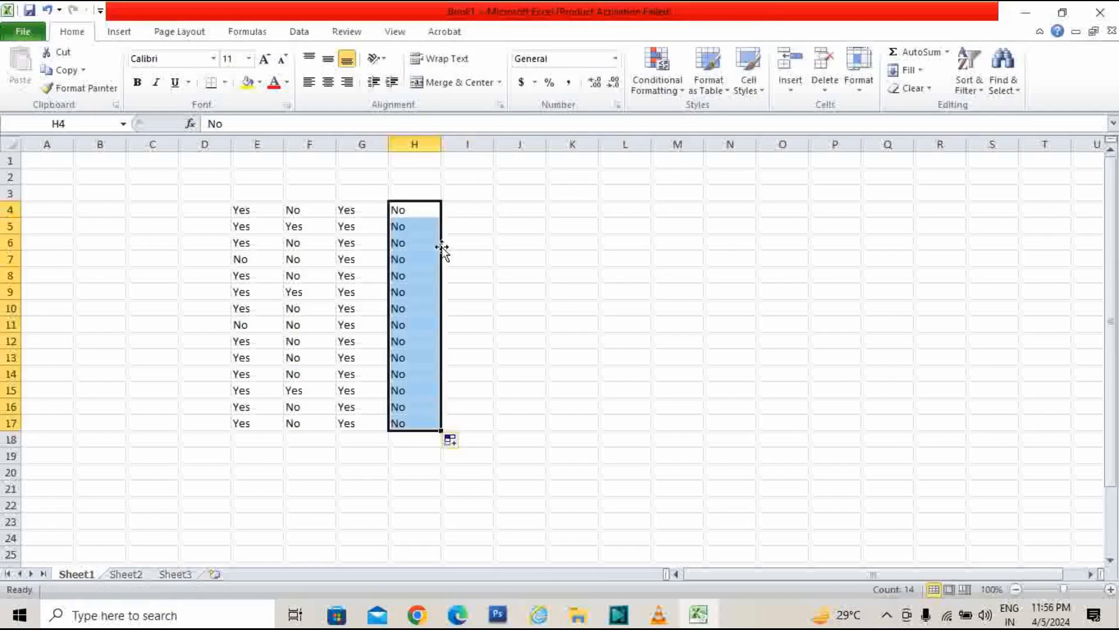
# - Replace the entries in cells H7, H12 and H15 with Yes
pyautogui.click(420, 262)
pyautogui.write('Yes')
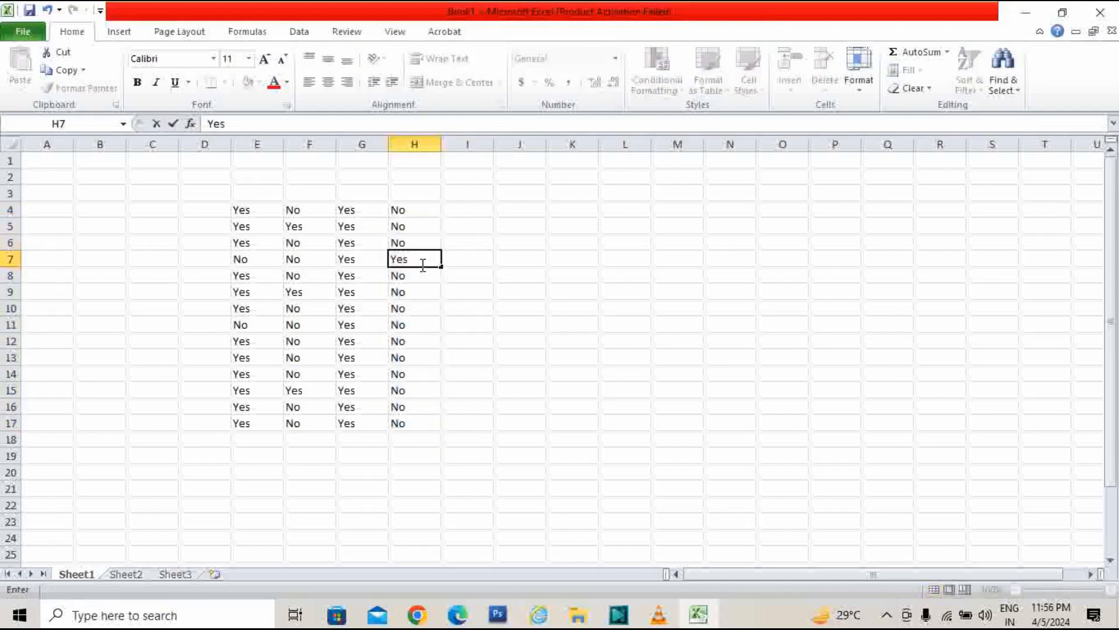
pyautogui.press('Return')
pyautogui.click(399, 342)
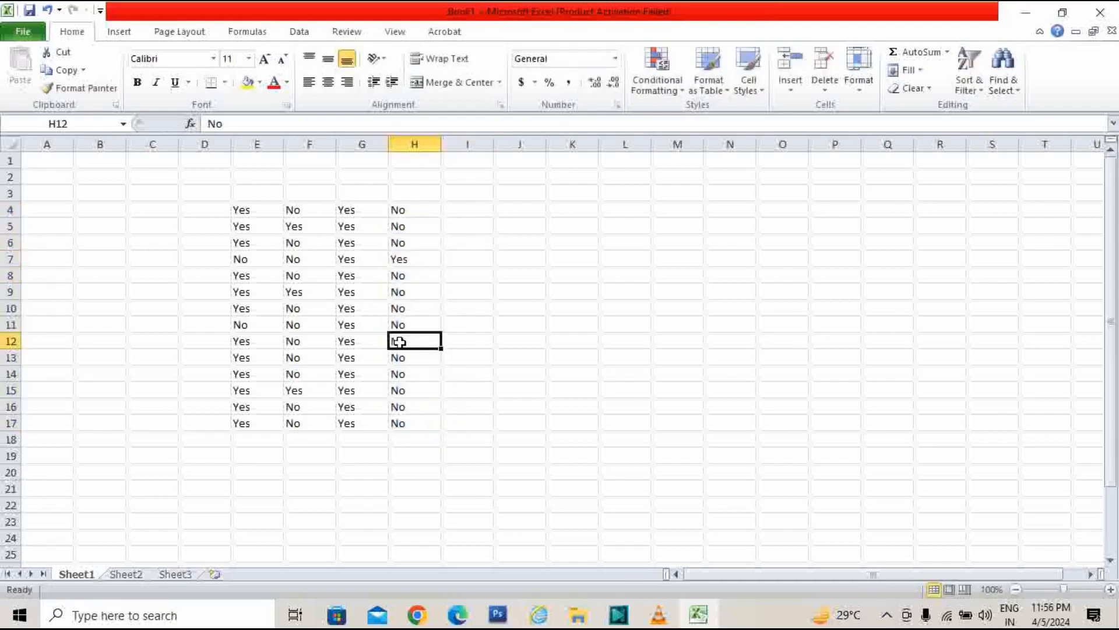
pyautogui.write('Yes')
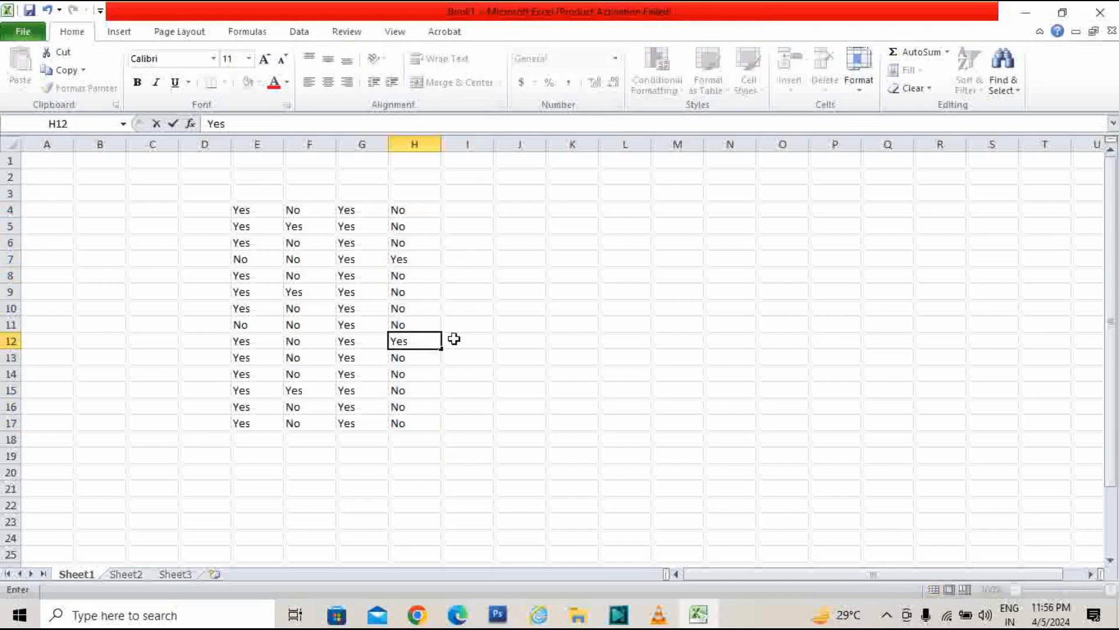
pyautogui.click(561, 355)
pyautogui.click(412, 388)
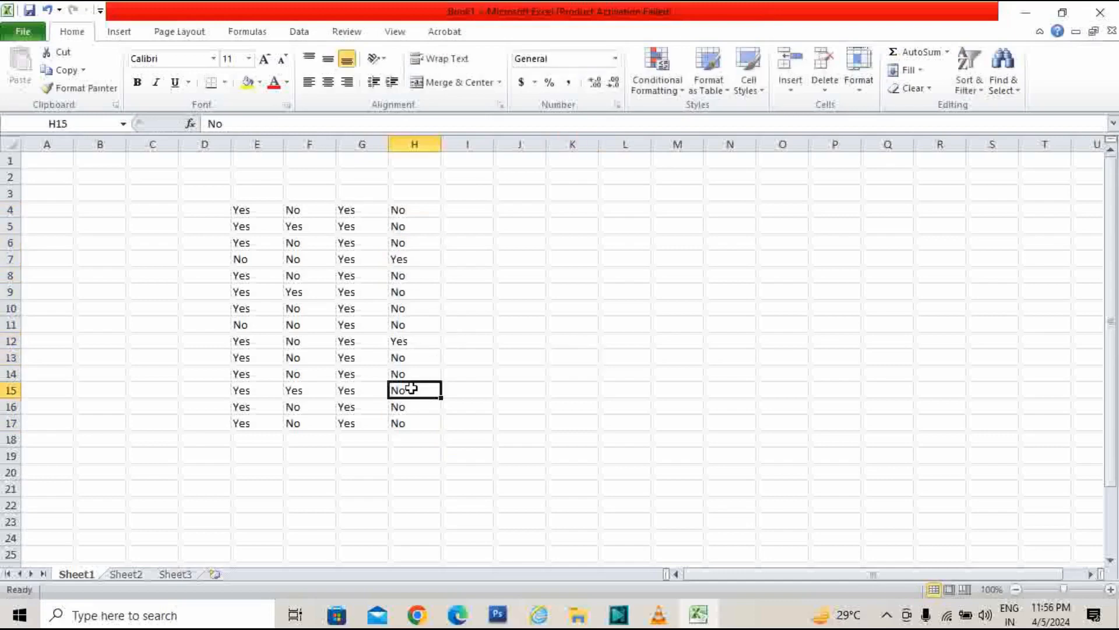
pyautogui.write('Yes')
pyautogui.press('Return')
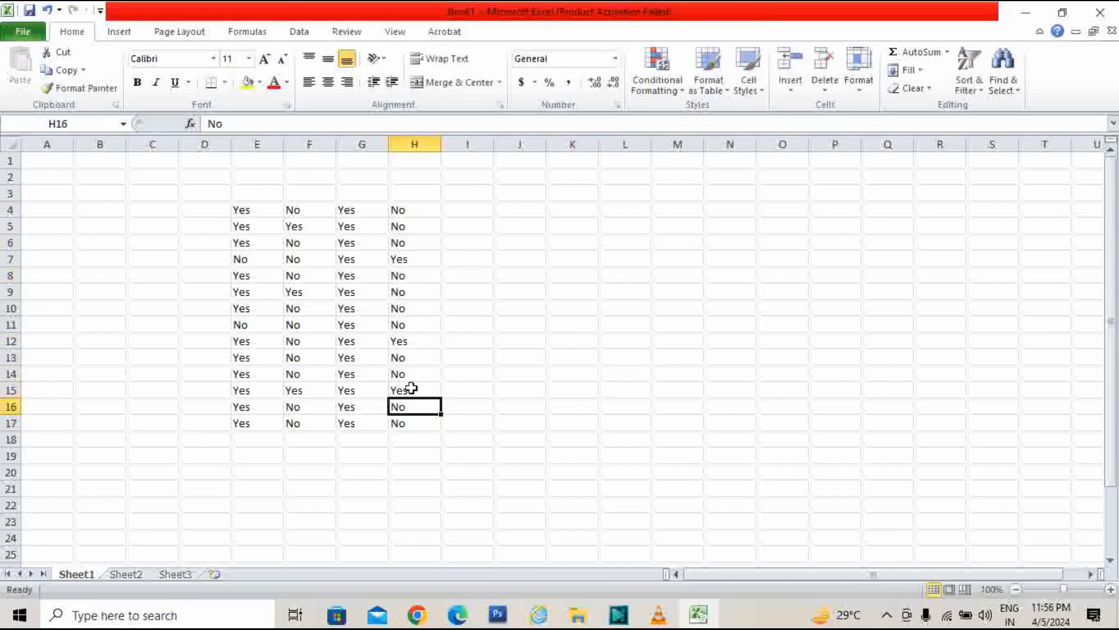
# - Replace the entries in cells G11, G16 and G6 with No
pyautogui.click(363, 331)
pyautogui.write('No')
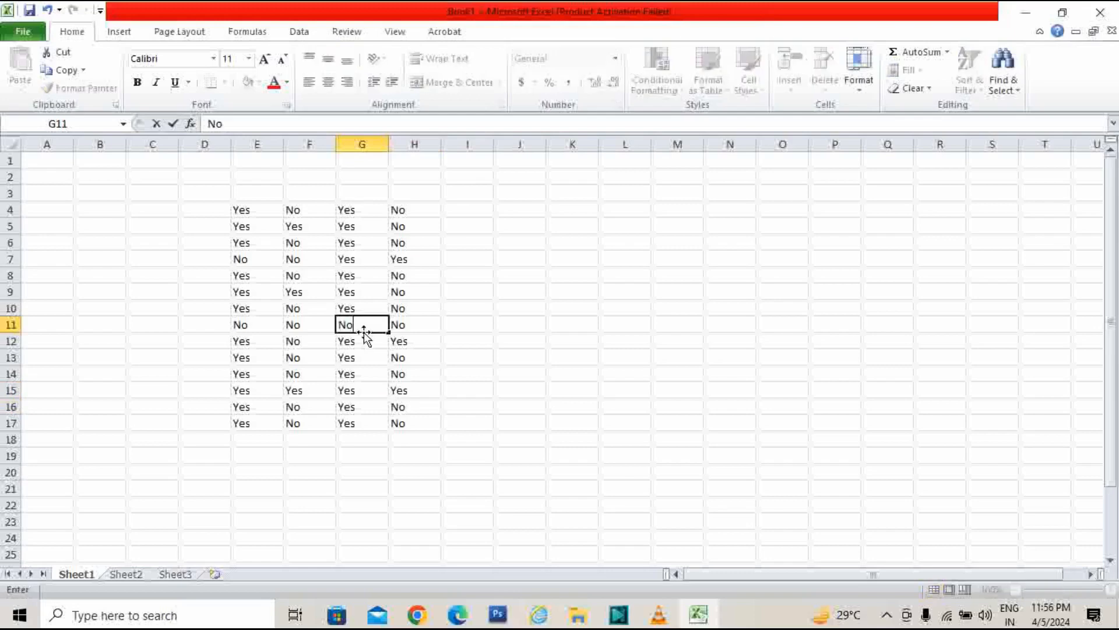
pyautogui.press('Return')
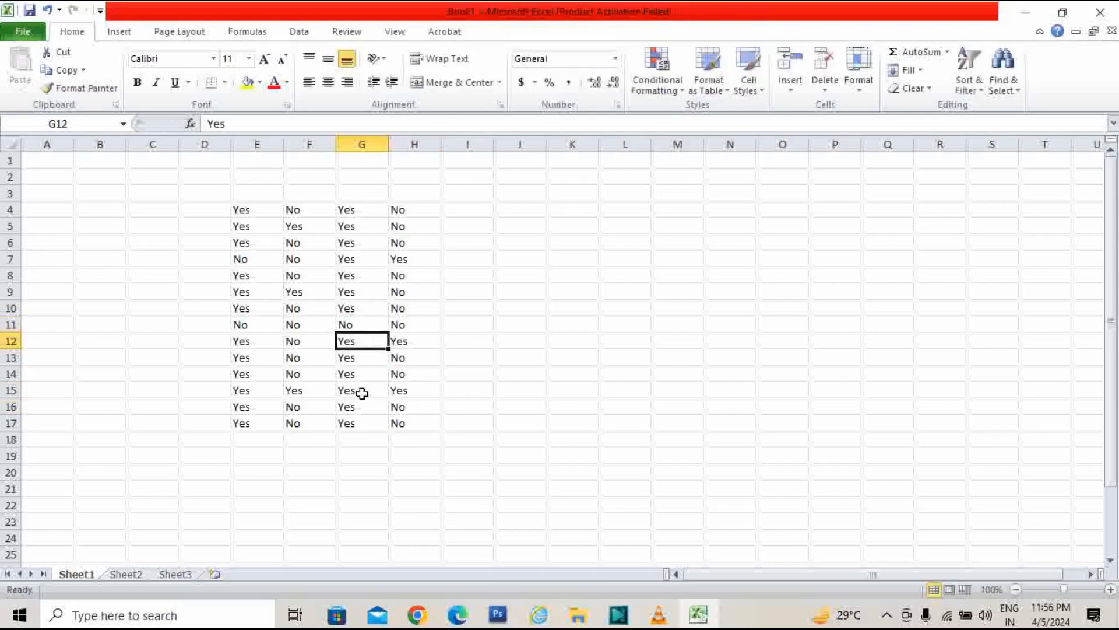
pyautogui.click(348, 410)
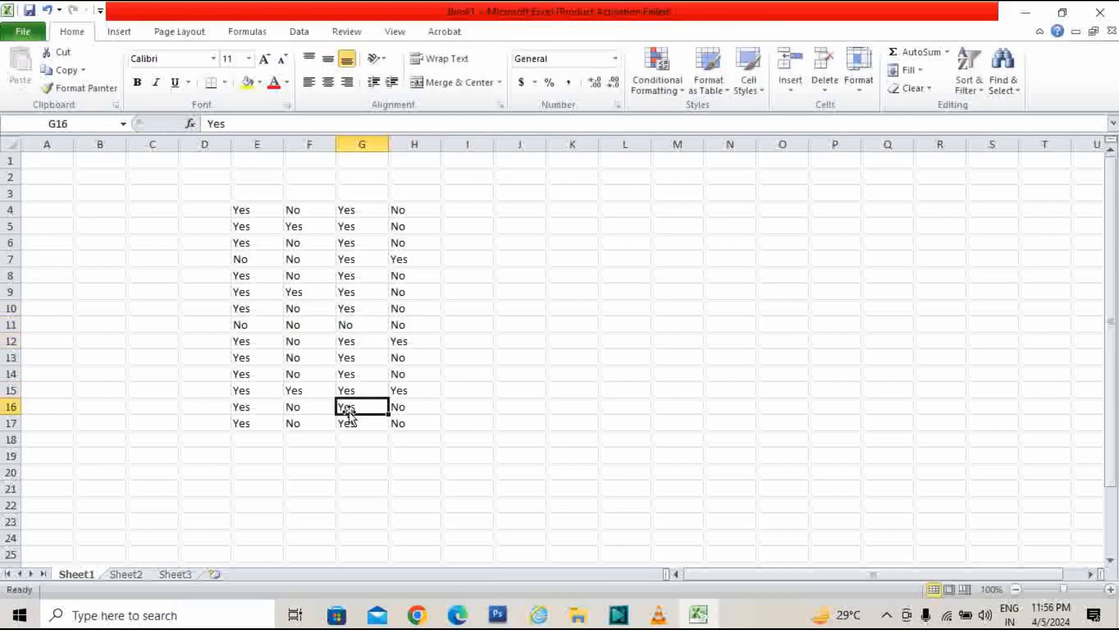
pyautogui.write('N')
pyautogui.press('BackSpace')
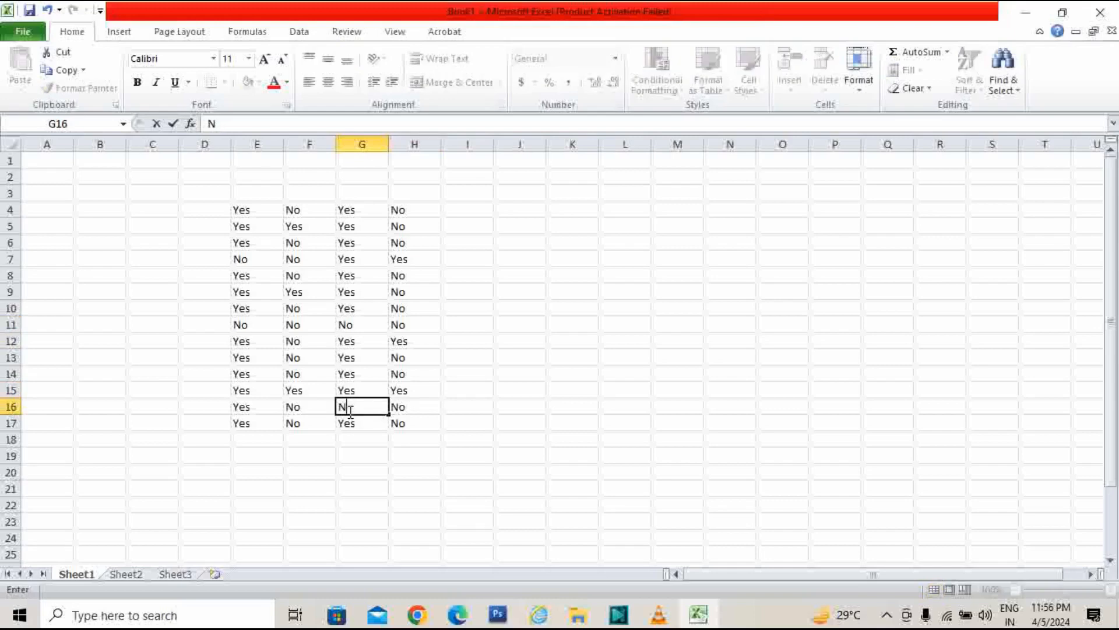
pyautogui.write('o')
pyautogui.press('BackSpace')
pyautogui.write('o')
pyautogui.click(593, 388)
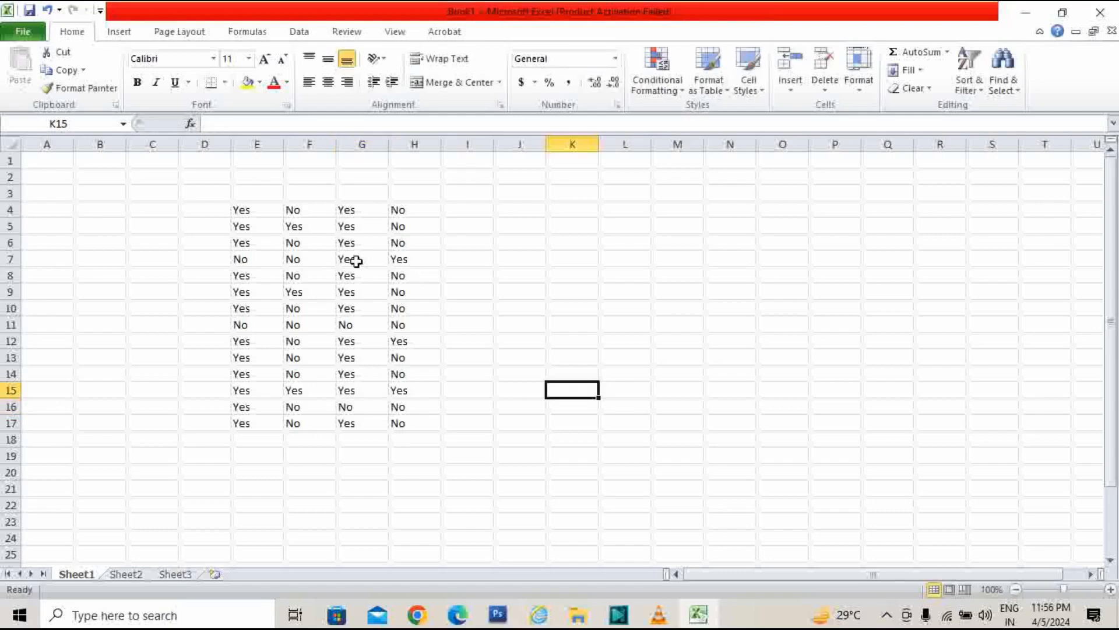
pyautogui.click(360, 237)
pyautogui.write('No')
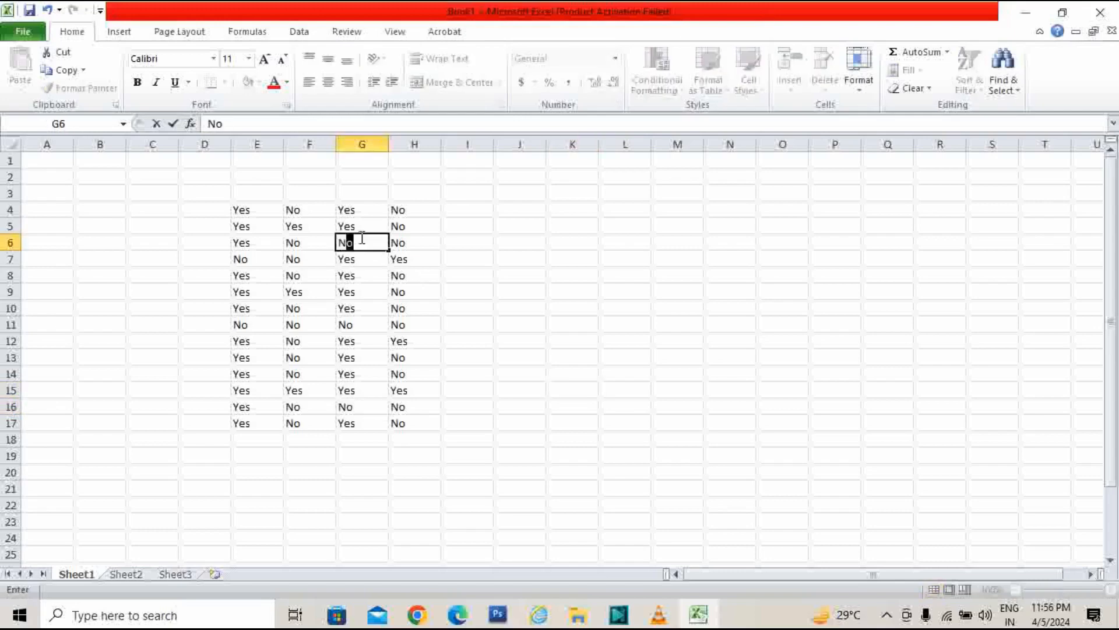
pyautogui.click(509, 281)
# - Count the No entries in E4:H17 by entering =COUNTIF(E4:H17,"No") in cell H21
pyautogui.click(435, 478)
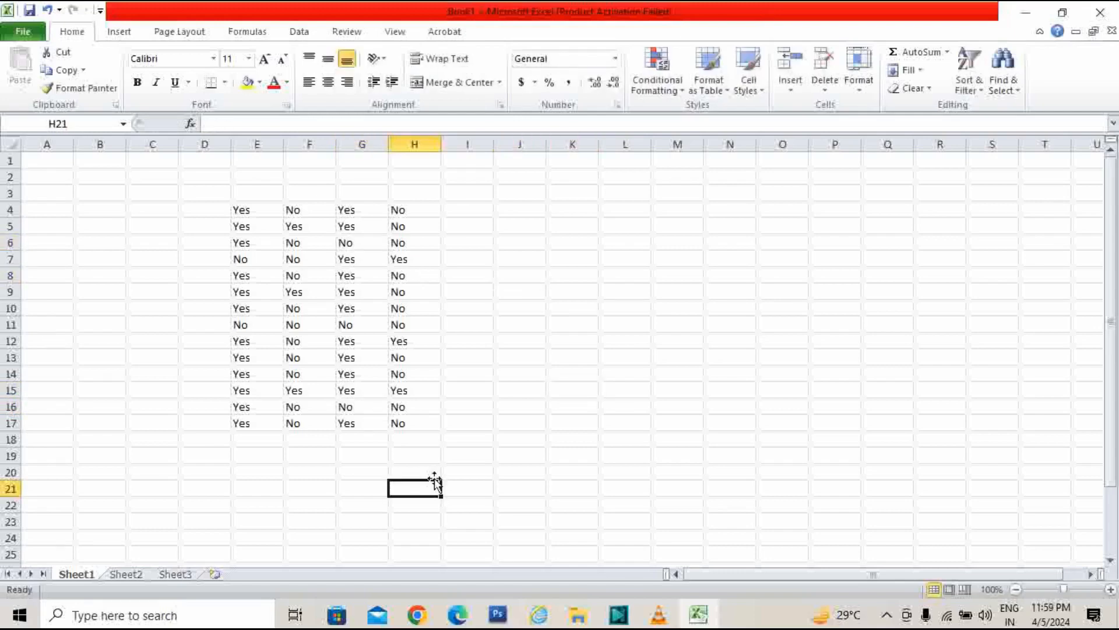
pyautogui.write('=count')
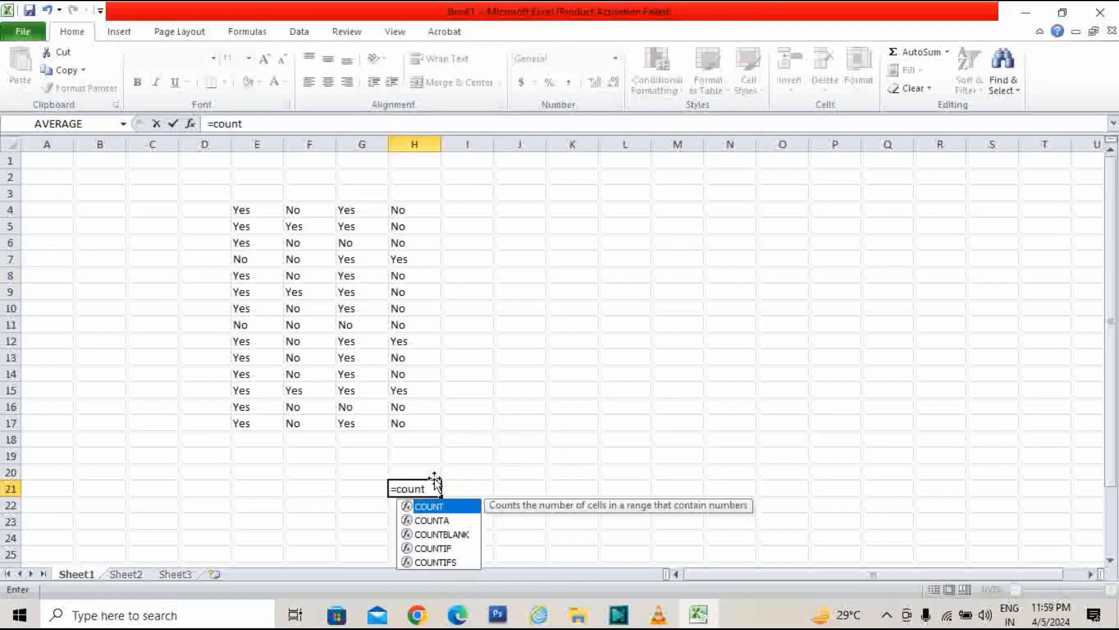
pyautogui.write('if(')
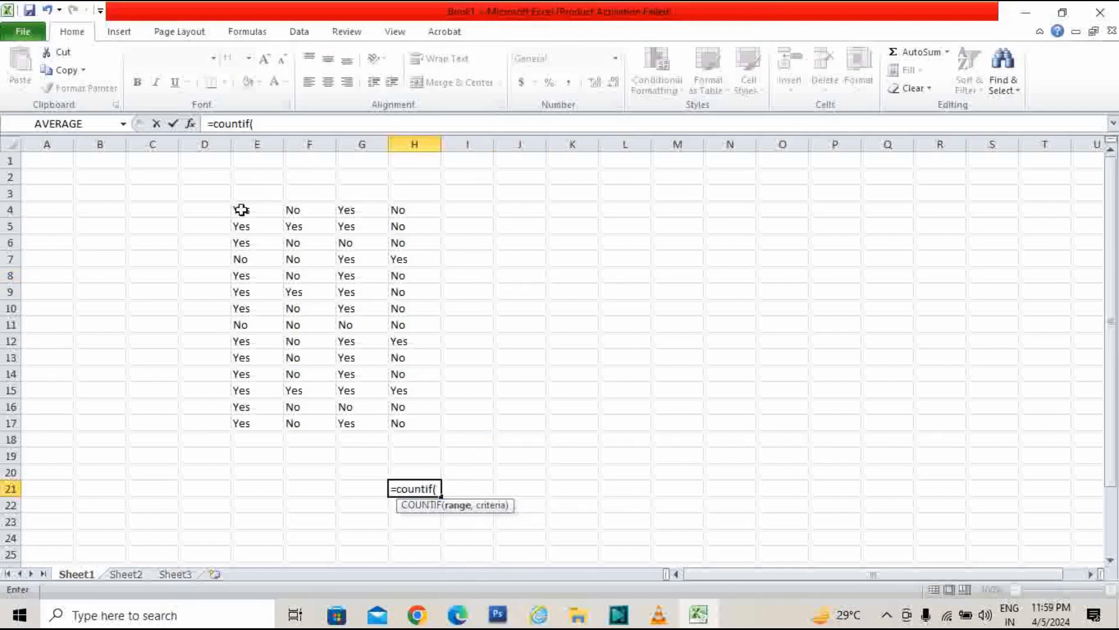
pyautogui.moveTo(240, 210); pyautogui.dragTo(397, 422)
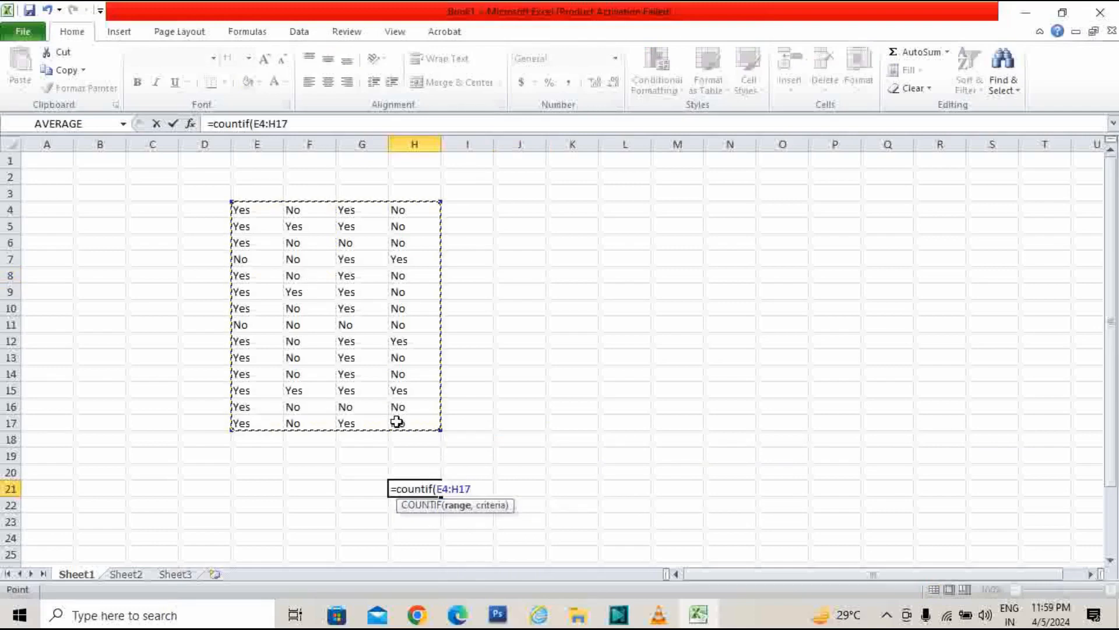
pyautogui.write(',')
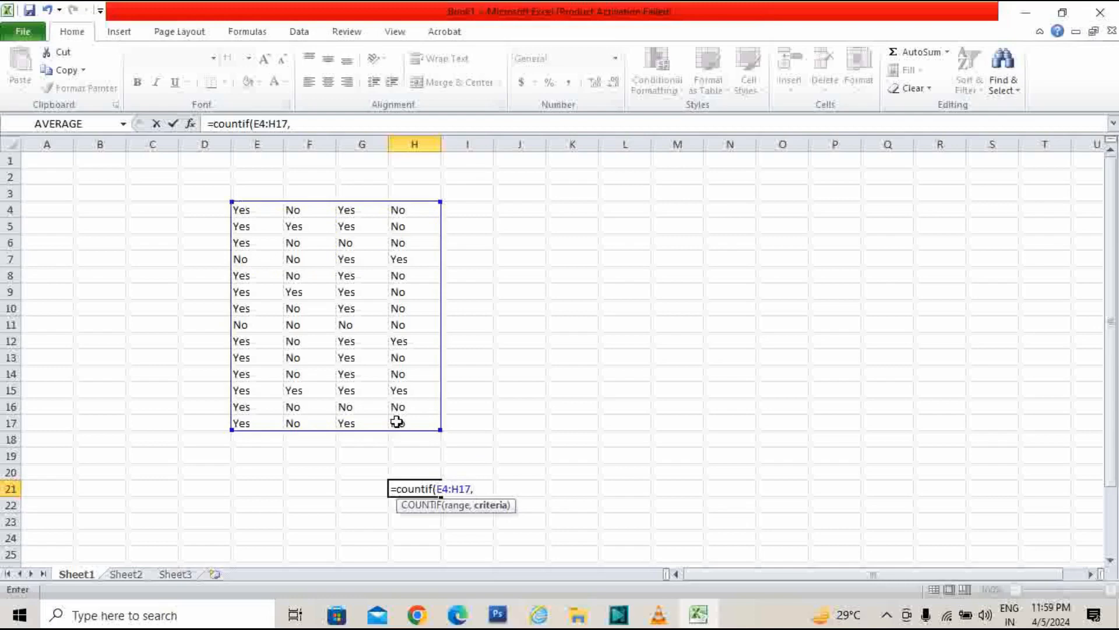
pyautogui.write('"No"')
pyautogui.write(')')
pyautogui.press('Return')
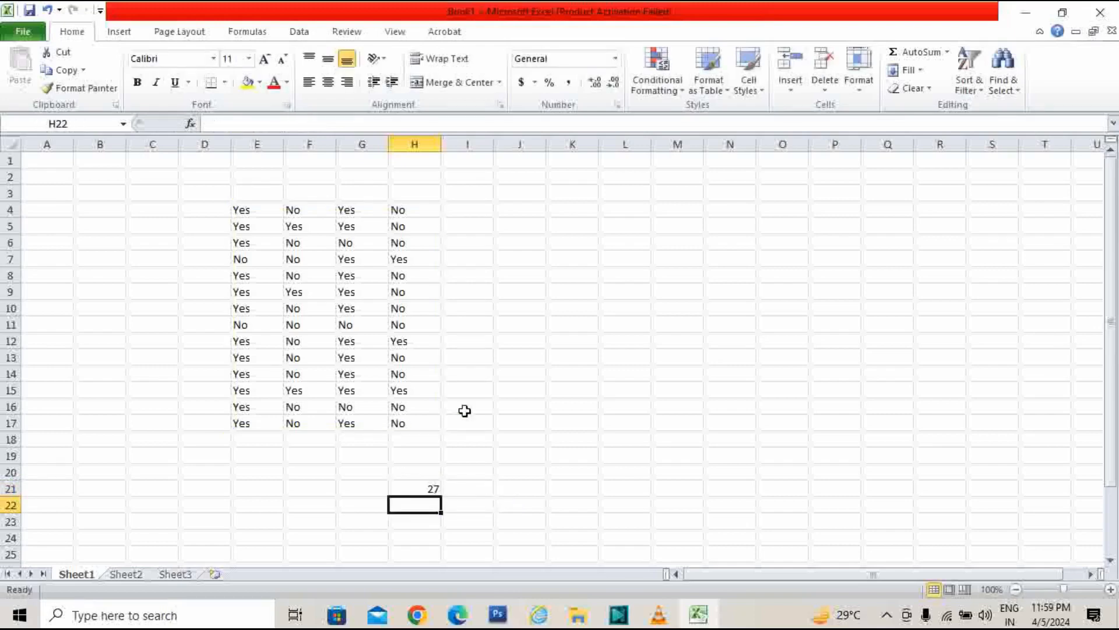
# - Change the criterion of the COUNTIF formula in cell H21 to "Yes"
pyautogui.click(426, 489)
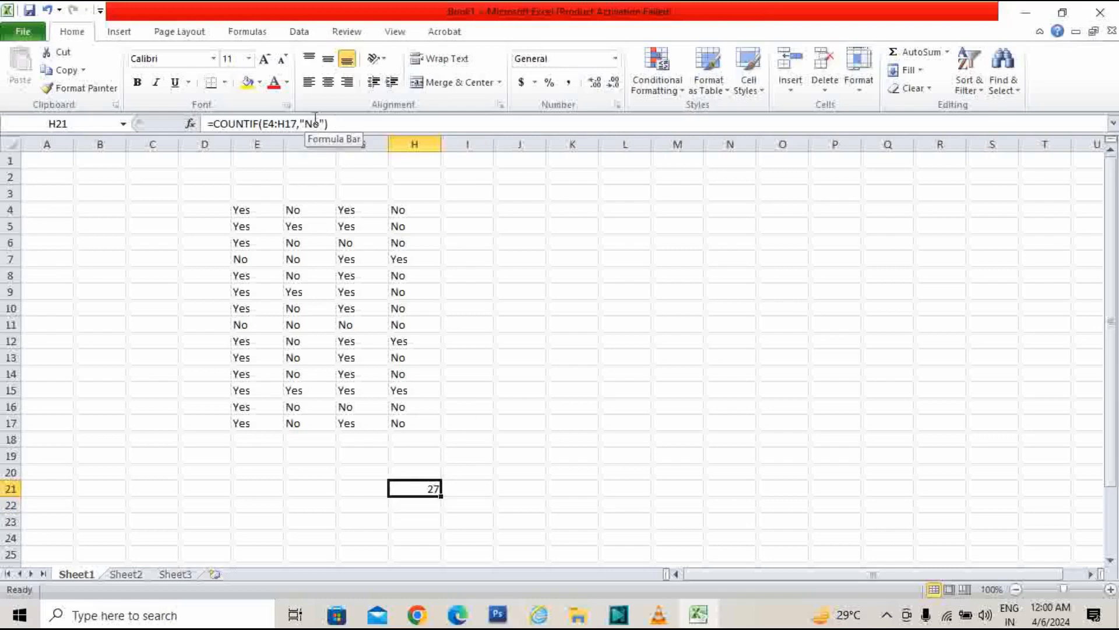
pyautogui.click(320, 123)
pyautogui.press('BackSpace')
pyautogui.press('BackSpace')
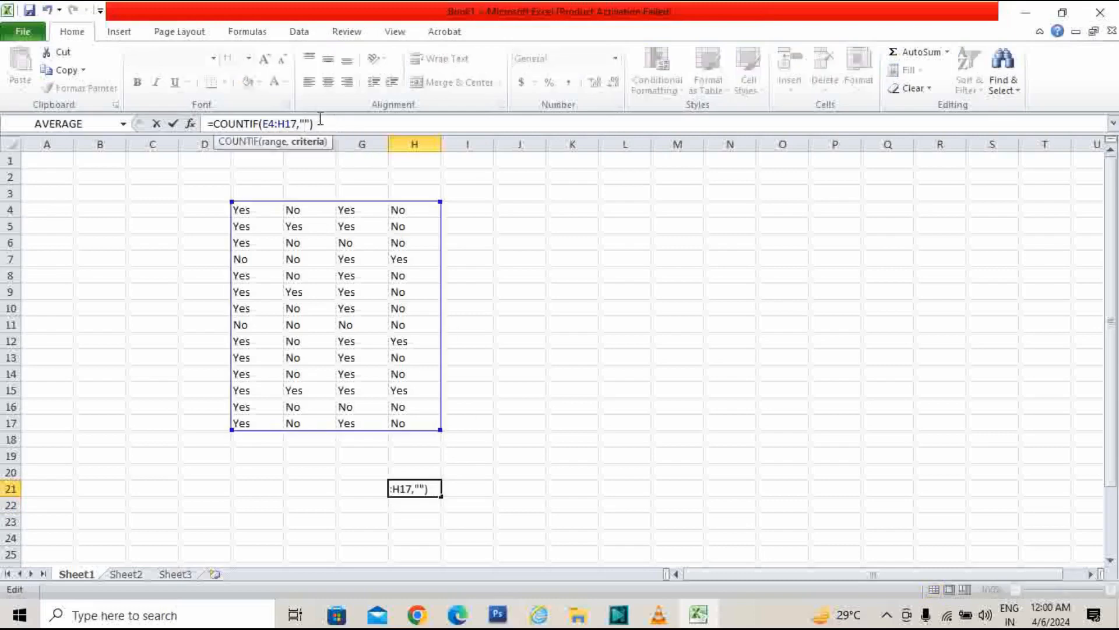
pyautogui.write('Yes')
pyautogui.press('Return')
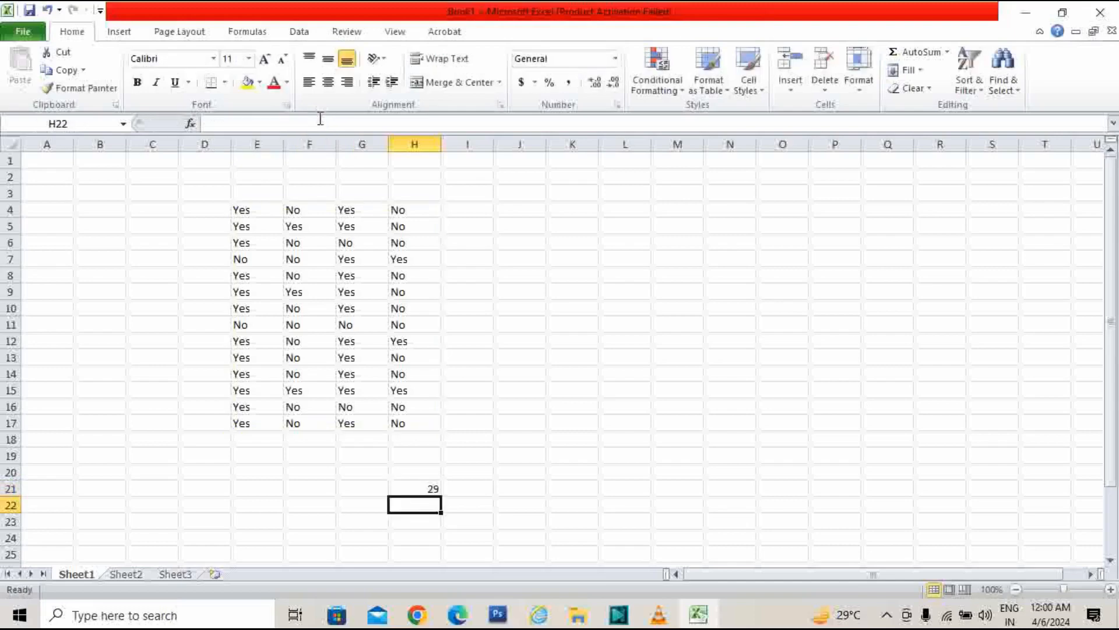
pyautogui.click(535, 371)
# - Clear the COUNTIF formula from cell H21
pyautogui.click(434, 489)
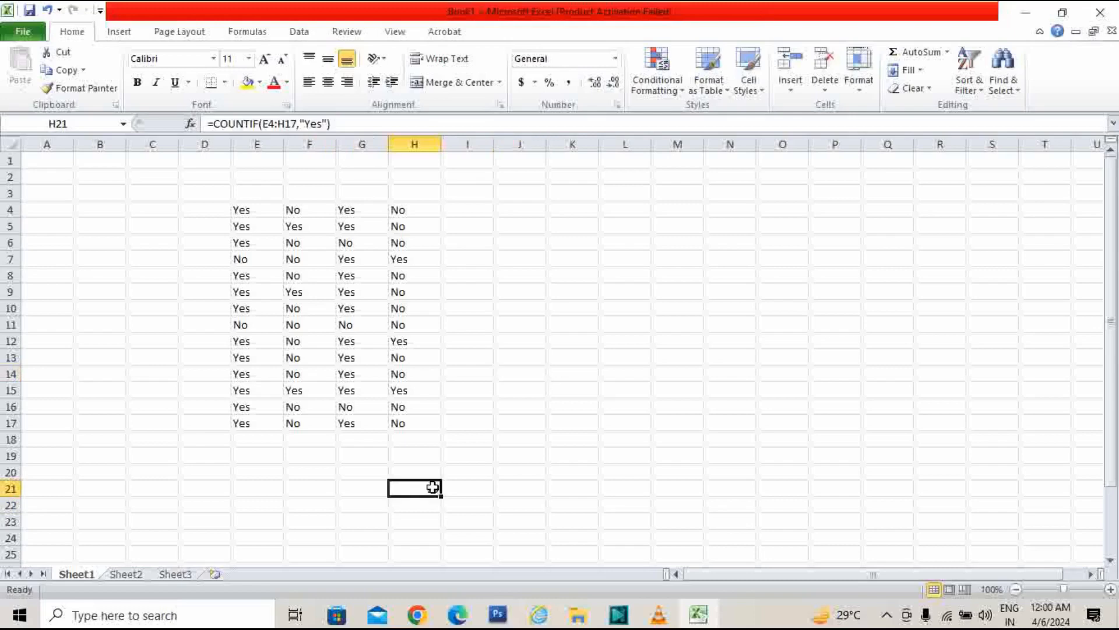
pyautogui.doubleClick(433, 487)
pyautogui.click(515, 473)
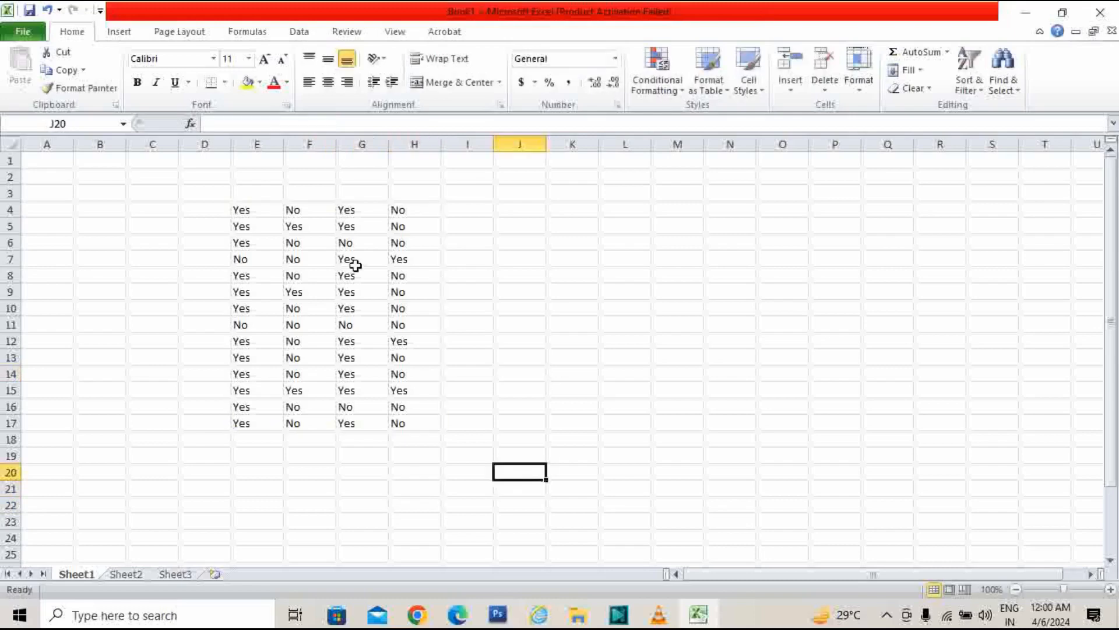
# - Enter the column headings A, B, C and D in cells E3 to H3
pyautogui.click(244, 190)
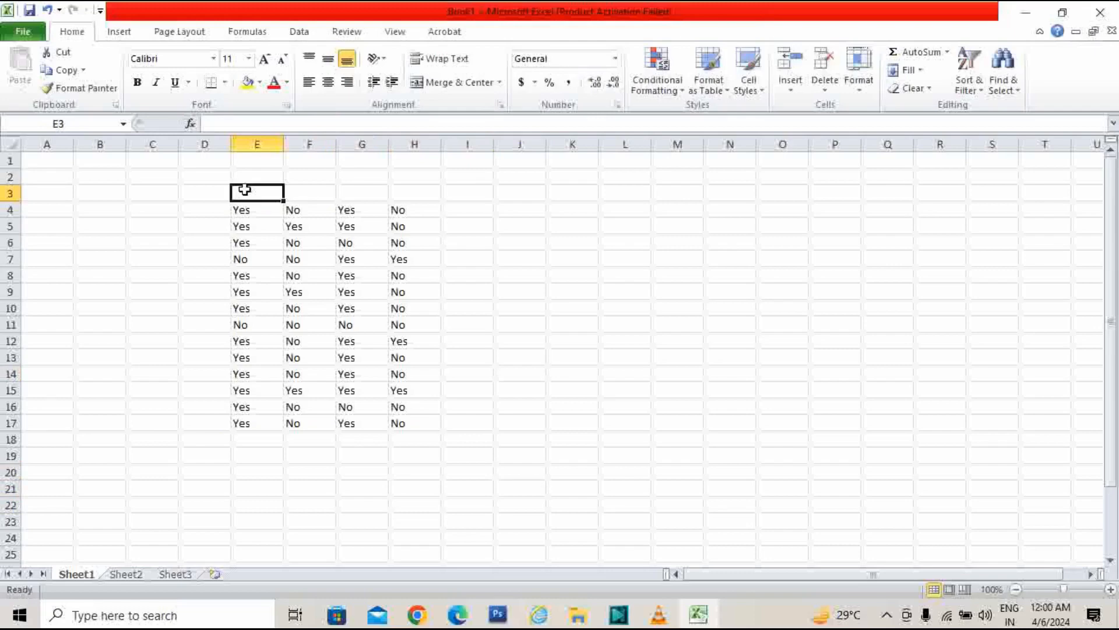
pyautogui.doubleClick(244, 190)
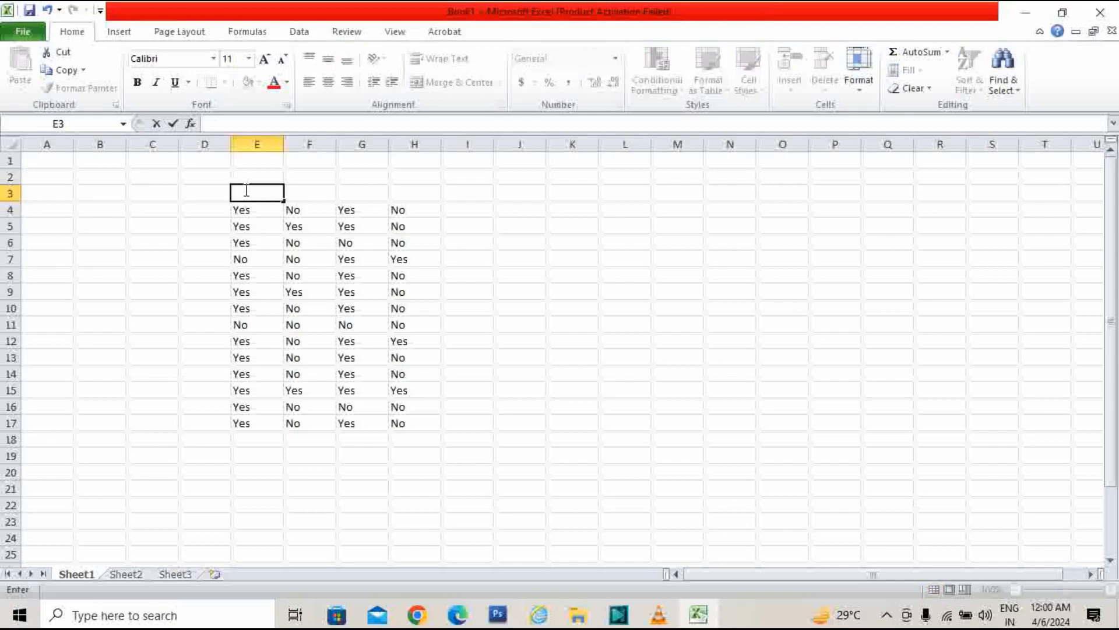
pyautogui.write('A')
pyautogui.click(326, 198)
pyautogui.write('B')
pyautogui.click(362, 187)
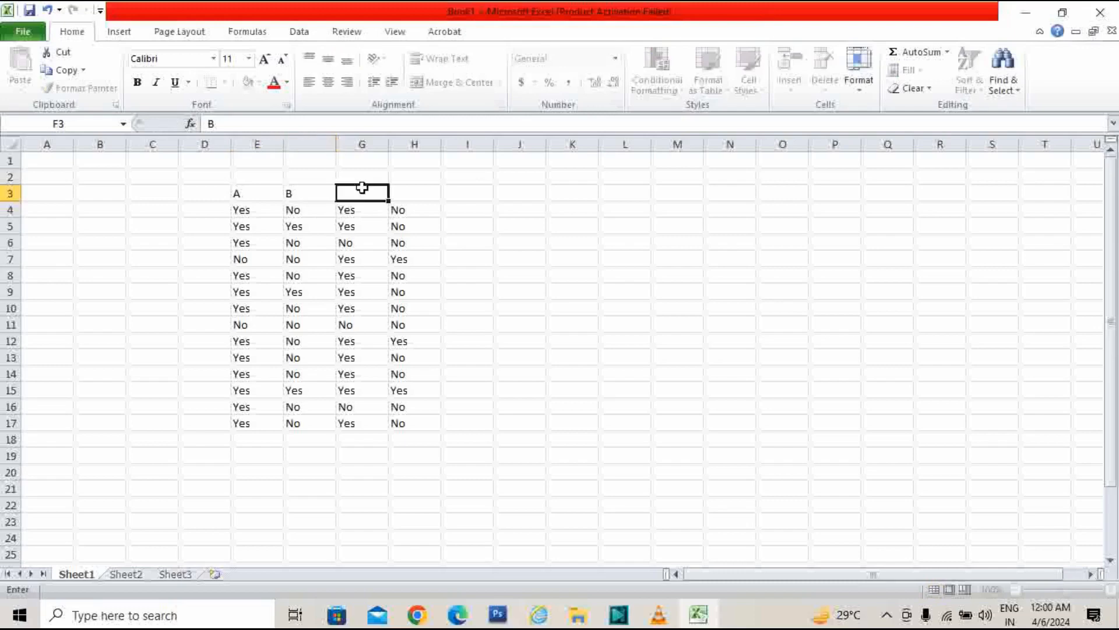
pyautogui.write('C')
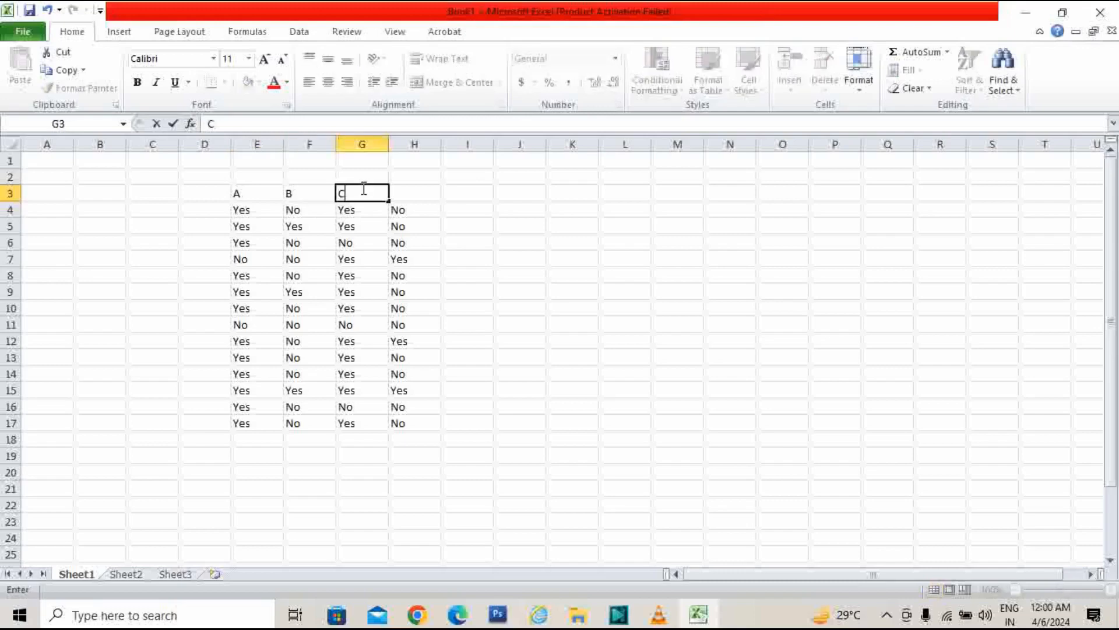
pyautogui.click(419, 194)
pyautogui.write('D')
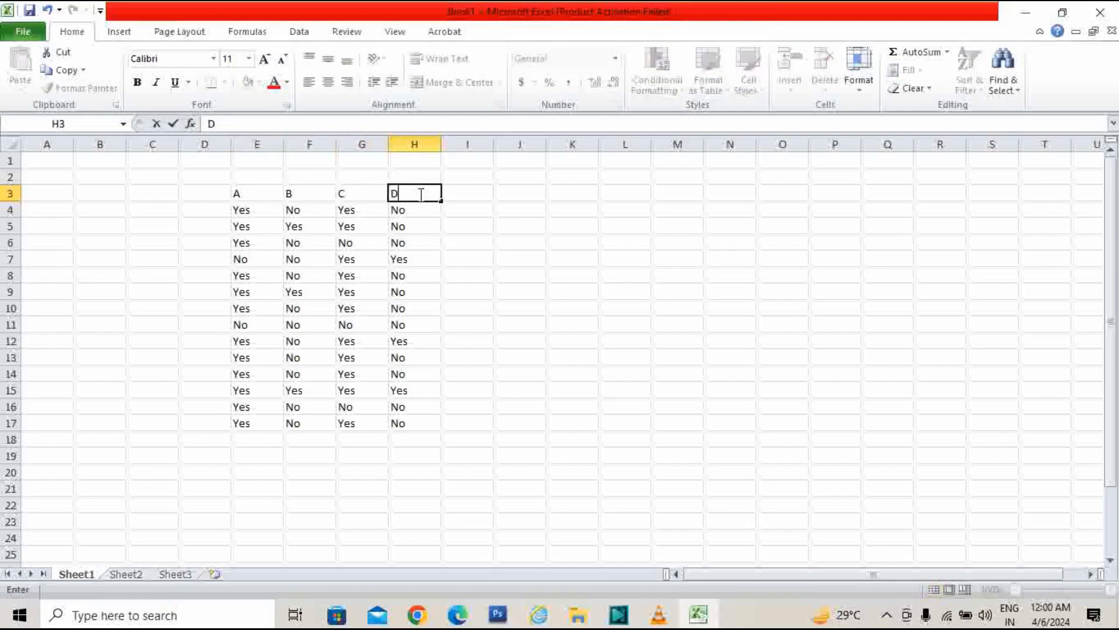
pyautogui.click(644, 260)
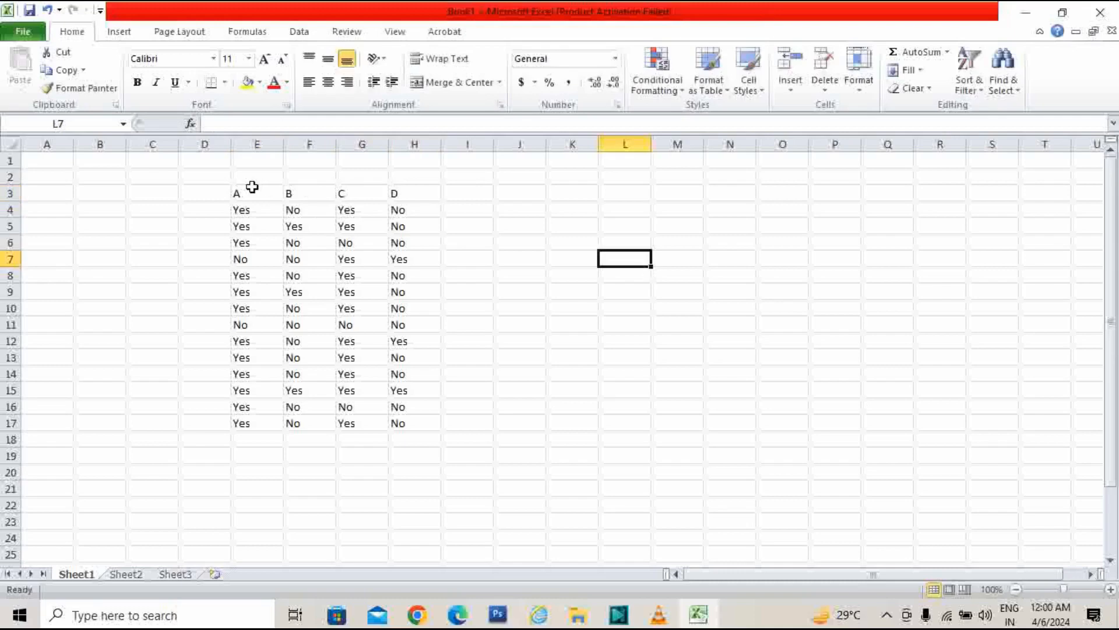
# - Add filters to the headings in E3:H3 and filter the column headed A to show only Yes
pyautogui.moveTo(250, 188); pyautogui.dragTo(399, 194)
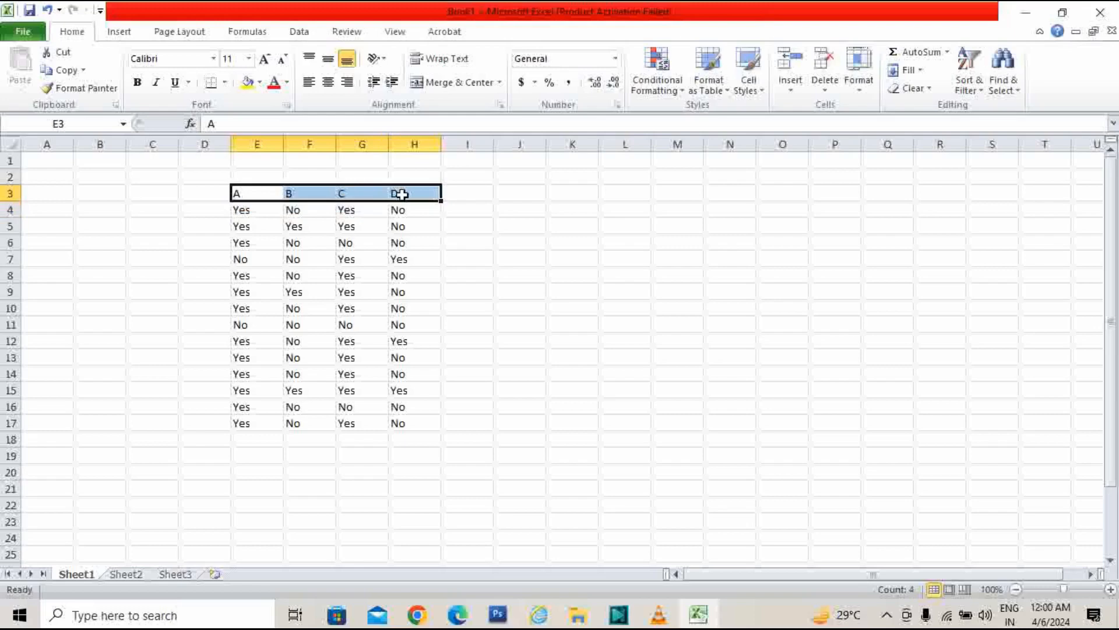
pyautogui.hotkey('ctrl', 'shift', 'l')
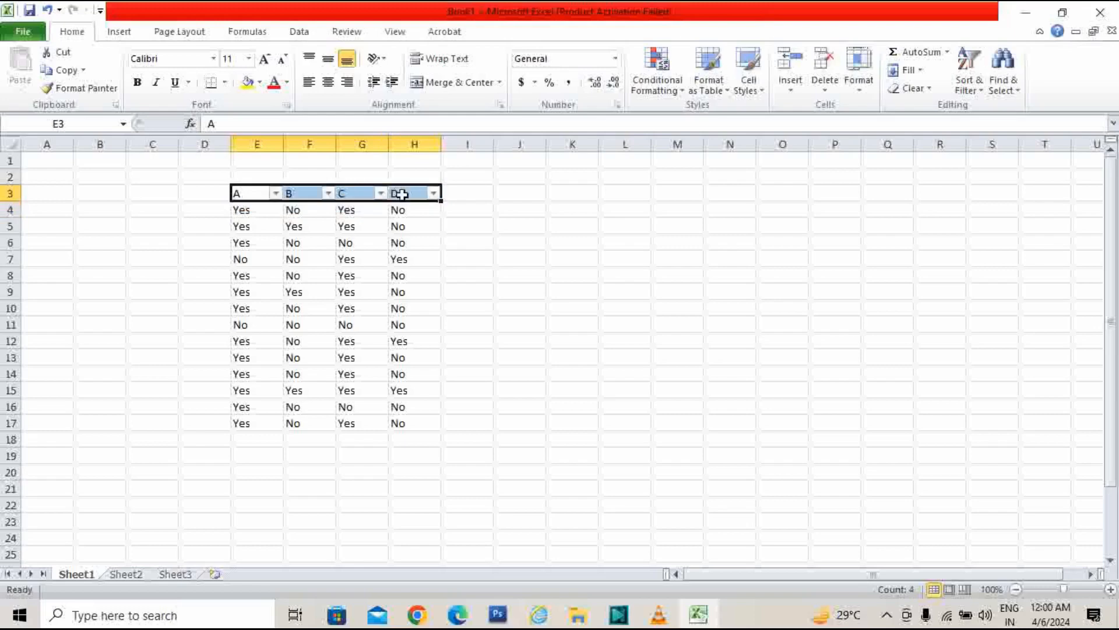
pyautogui.click(276, 193)
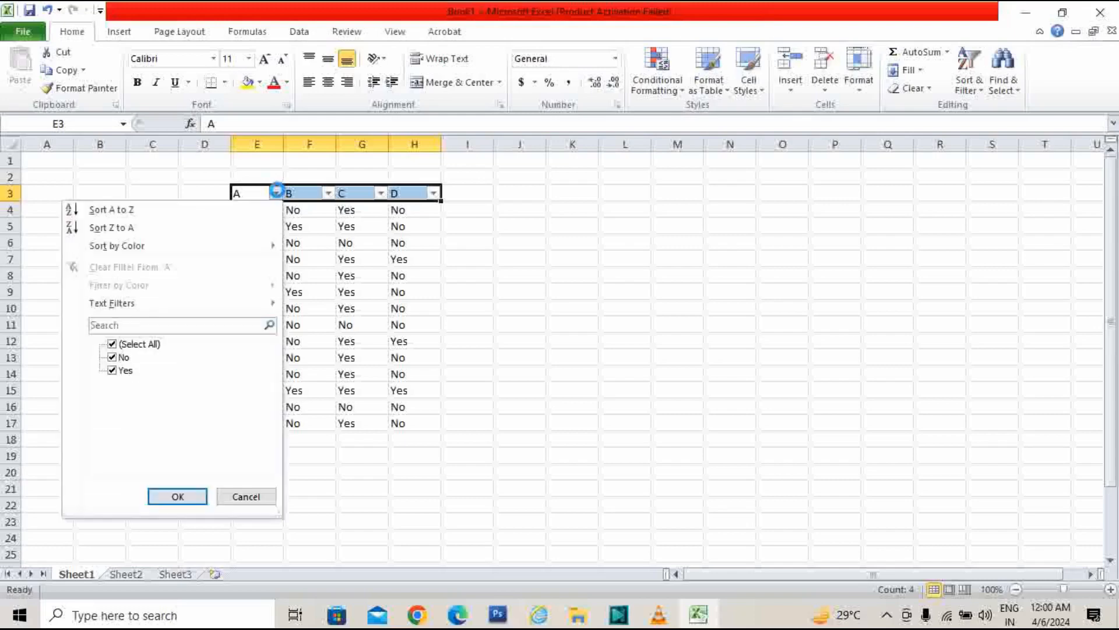
pyautogui.click(114, 363)
pyautogui.click(113, 358)
pyautogui.click(193, 498)
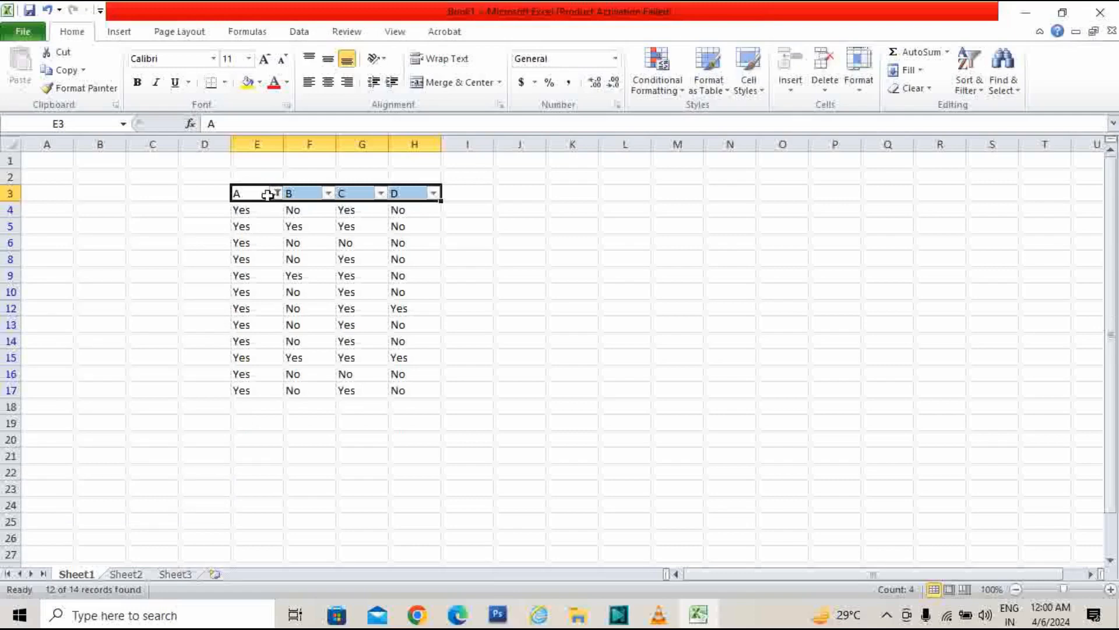
# - Remove the filters from the heading row so that all data rows are displayed
pyautogui.hotkey('ctrl', 'shift', 'l')
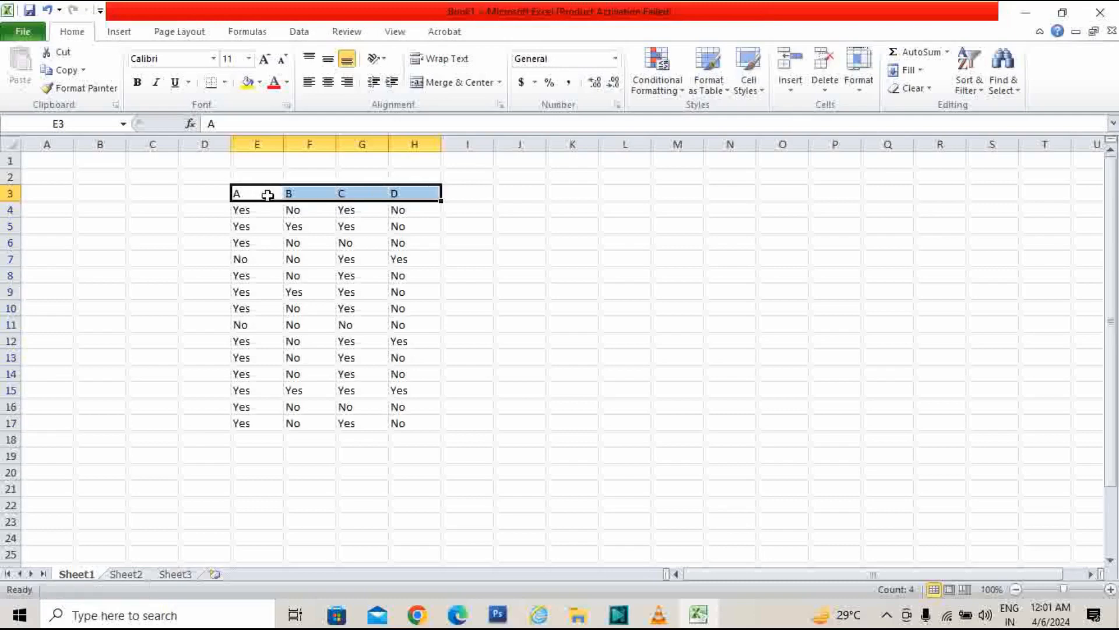
pyautogui.click(636, 279)
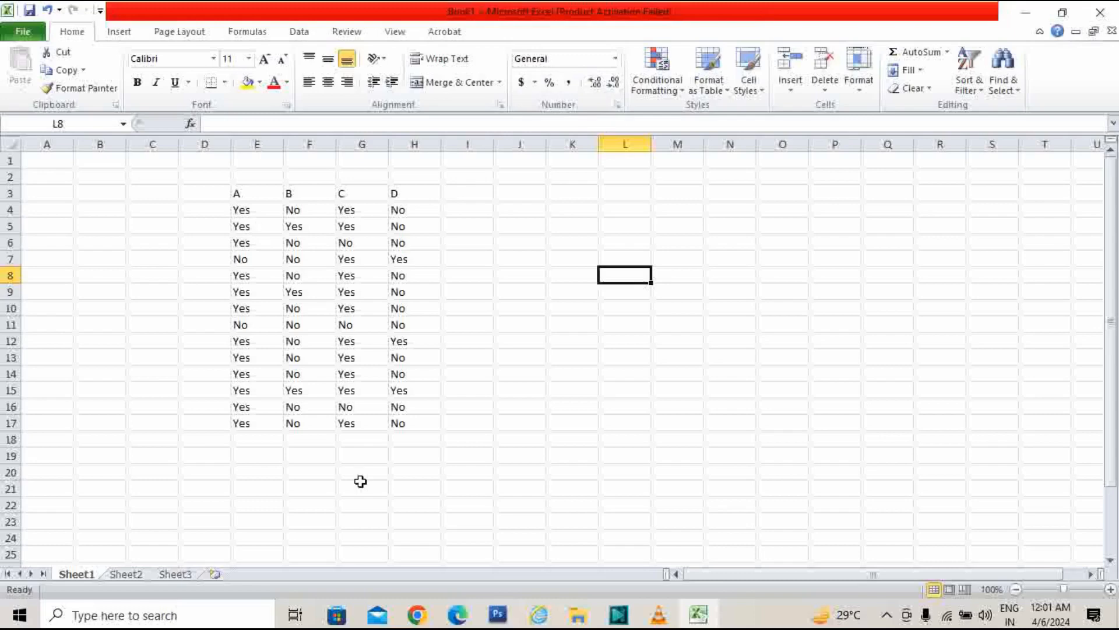
# - Enter a formula referring to E4:H17 in cell G19, and clear it again
pyautogui.click(356, 452)
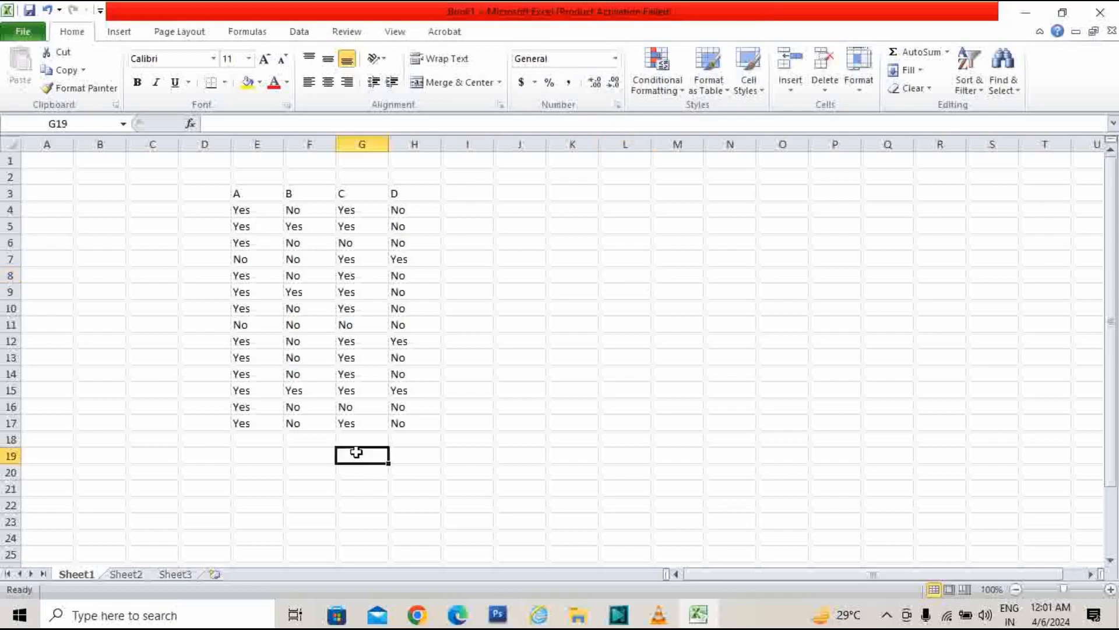
pyautogui.write('=')
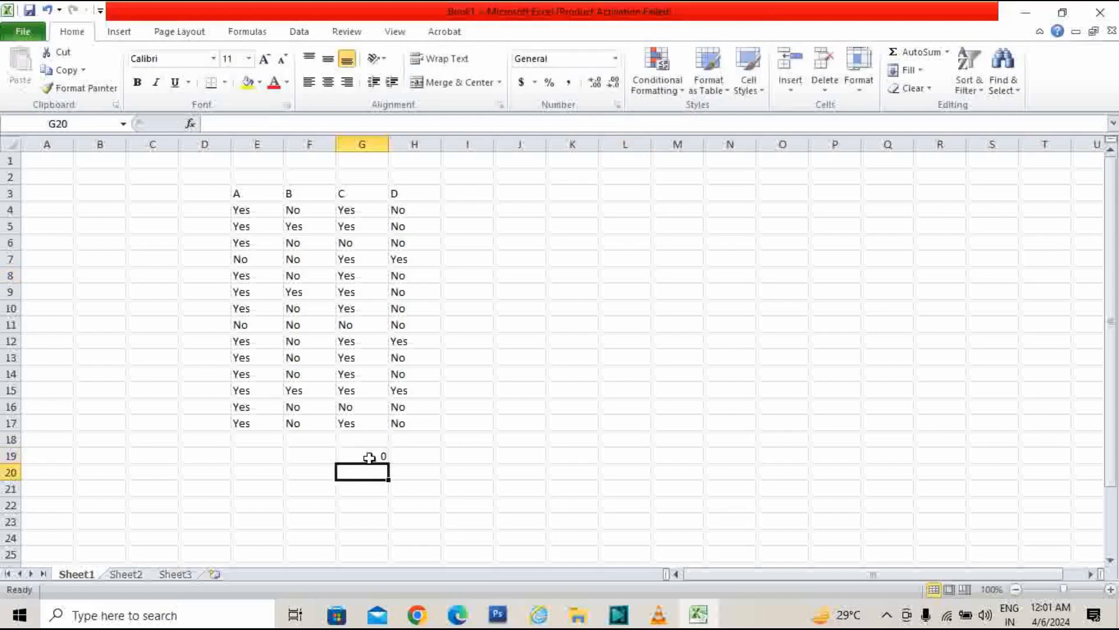
pyautogui.click(370, 458)
pyautogui.doubleClick(370, 457)
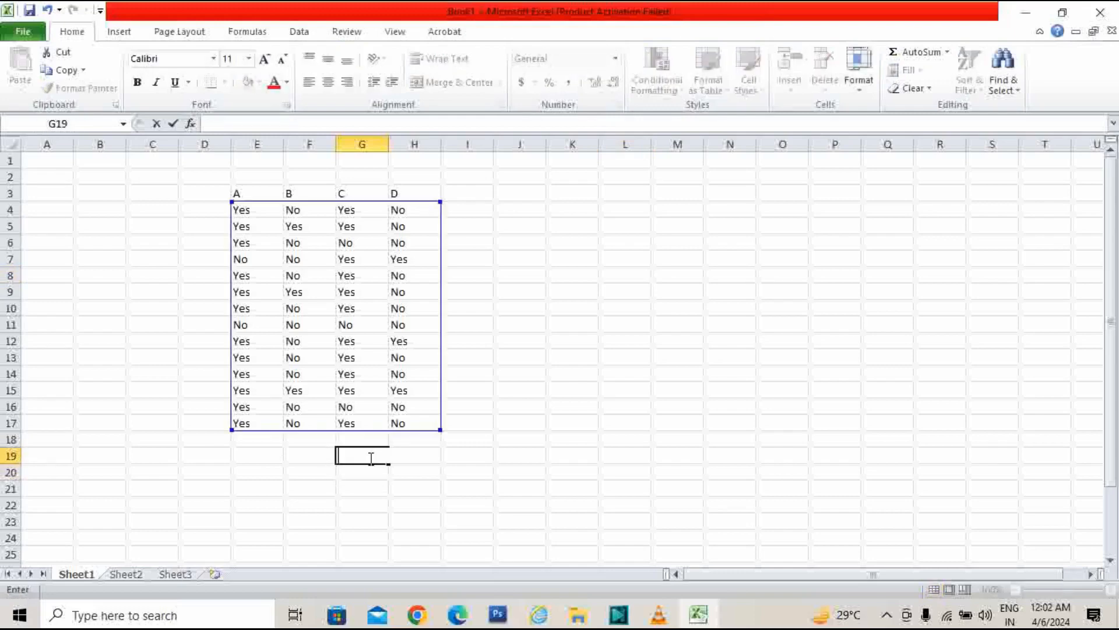
pyautogui.click(523, 458)
# - Try to clear the Yes and No entries from the cell range E4:H17
pyautogui.moveTo(244, 210); pyautogui.dragTo(407, 424)
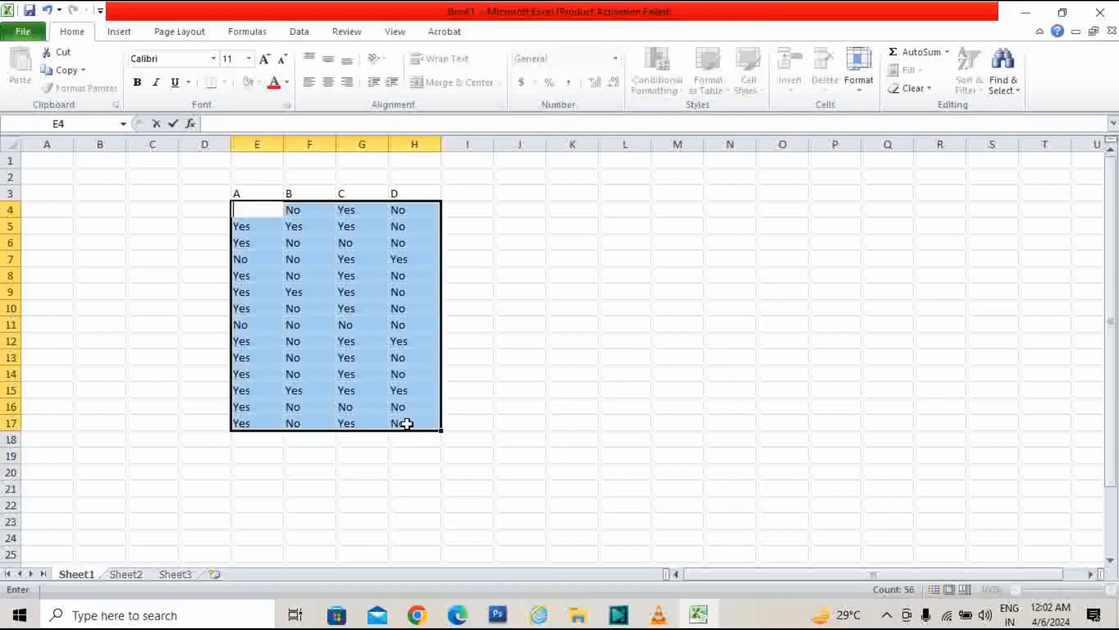
pyautogui.click(622, 341)
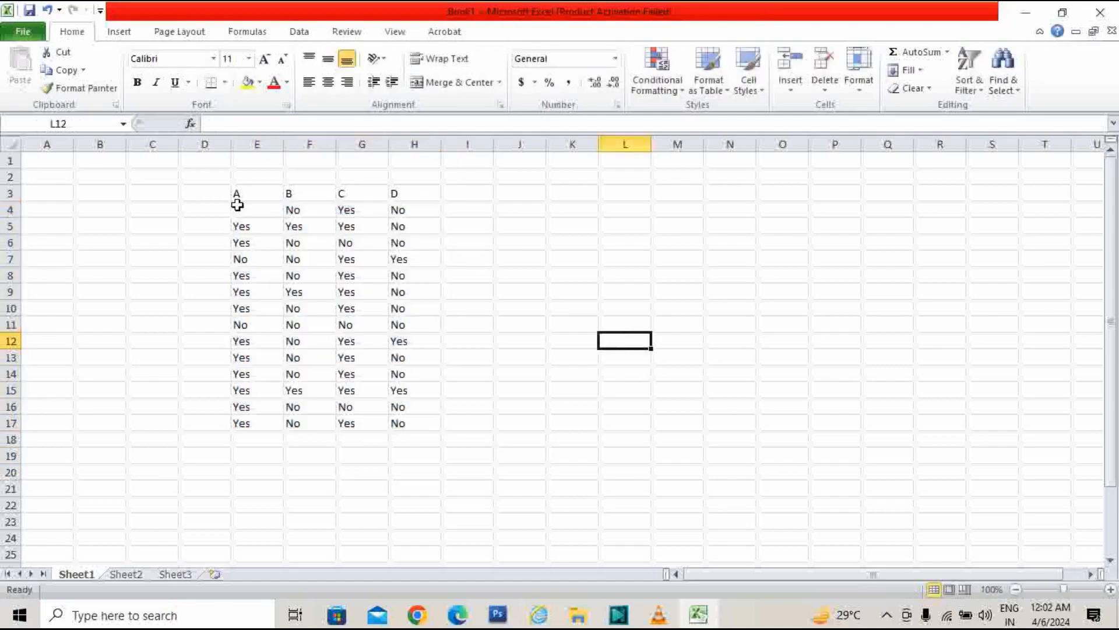
pyautogui.moveTo(239, 209); pyautogui.dragTo(354, 397)
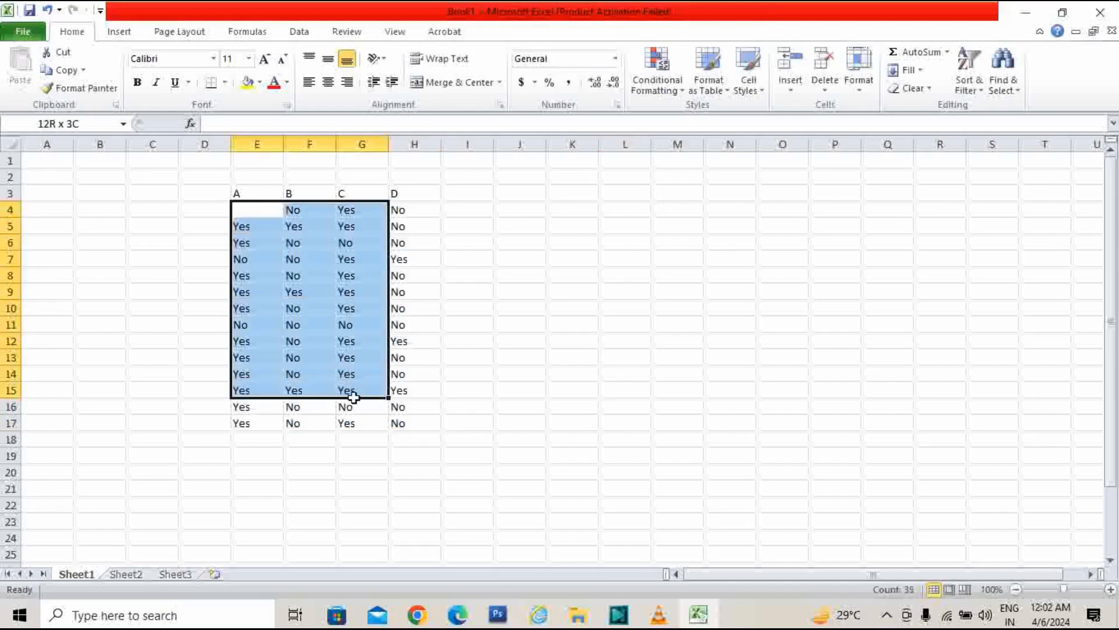
pyautogui.moveTo(354, 397); pyautogui.dragTo(398, 431)
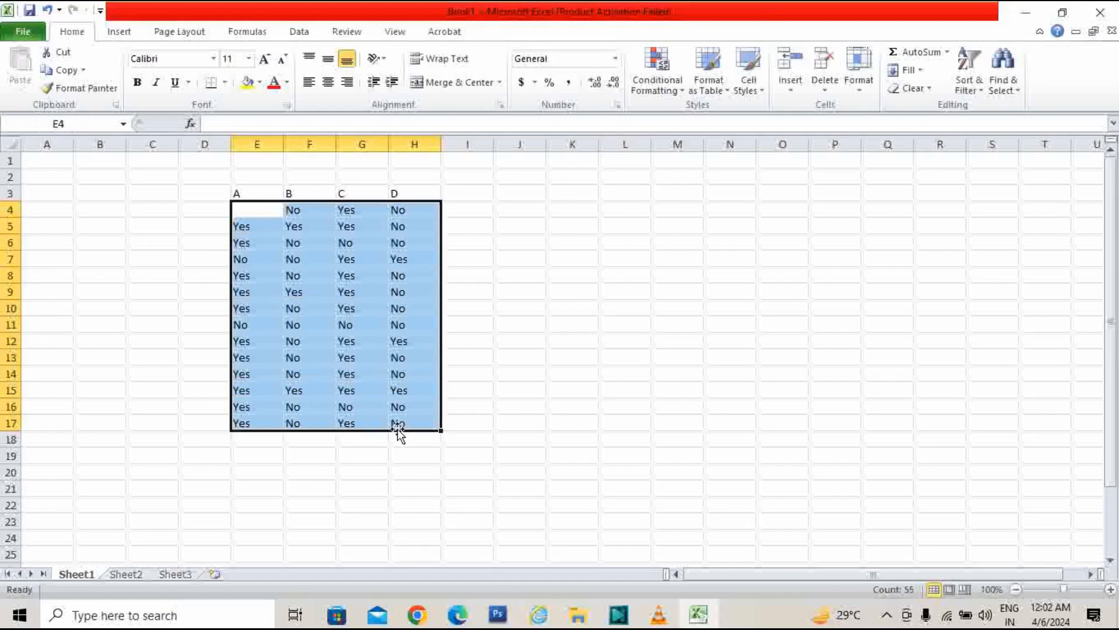
pyautogui.press('BackSpace')
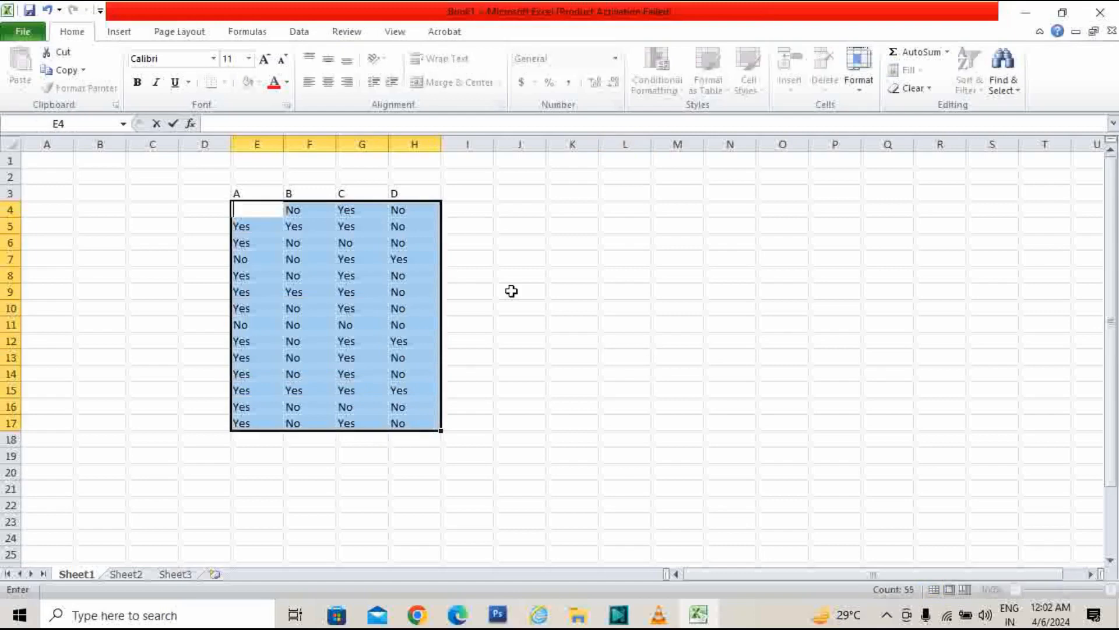
pyautogui.click(572, 258)
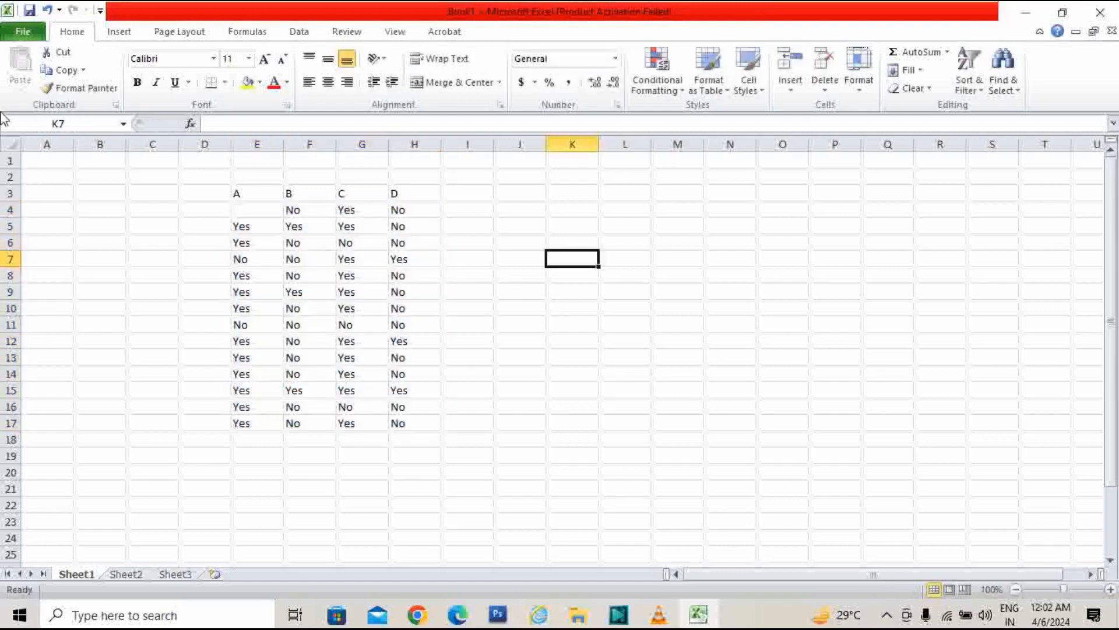
# - Delete rows 3 to 17 to remove the whole Yes and No table
pyautogui.moveTo(6, 194); pyautogui.dragTo(35, 424)
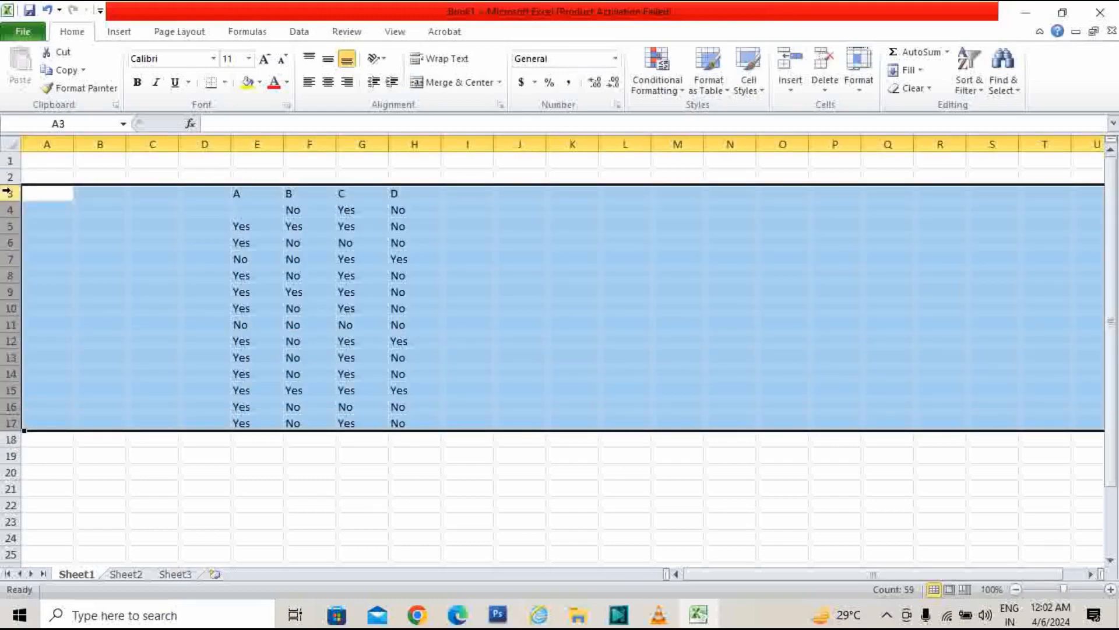
pyautogui.rightClick(7, 192)
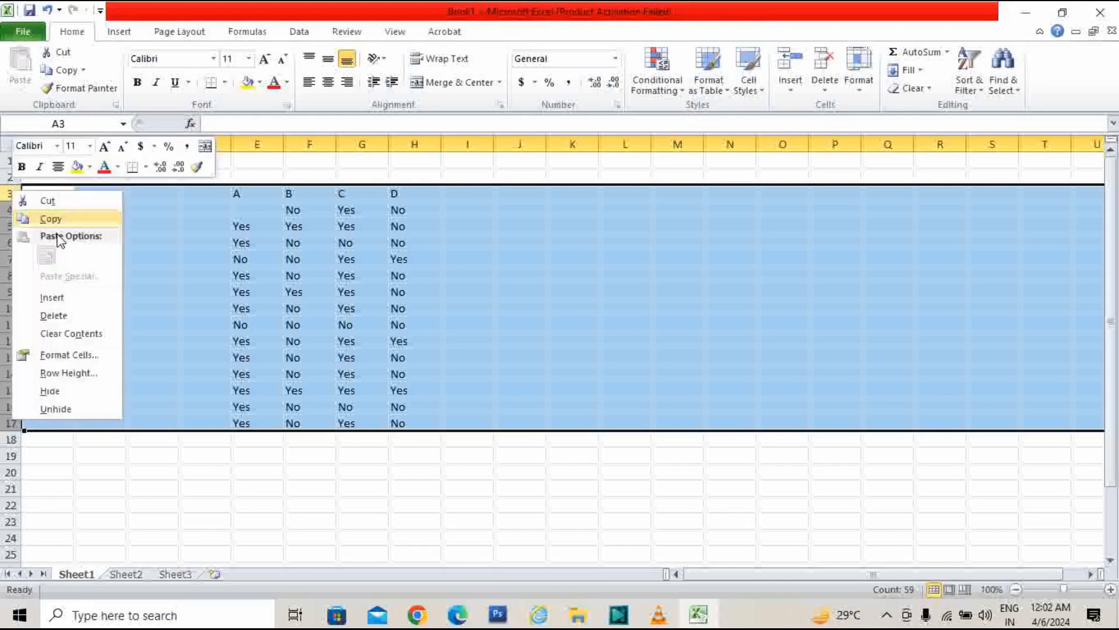
pyautogui.click(58, 318)
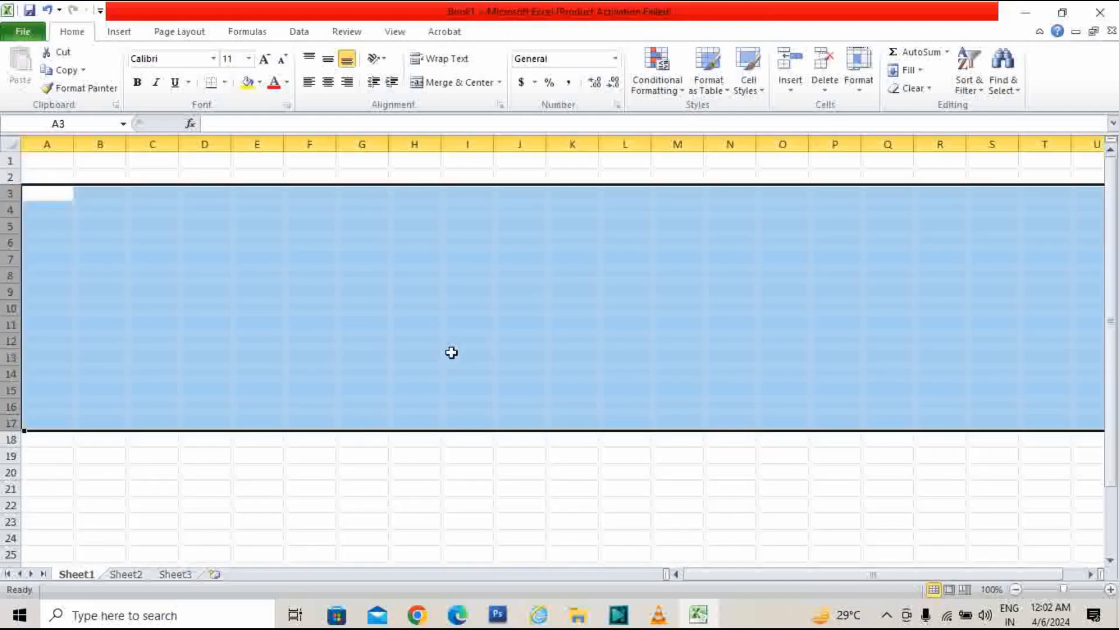
pyautogui.click(675, 557)
# - Enter the numbers 25, 22, 53, 55 and 543 in cells D5 to D9
pyautogui.click(216, 225)
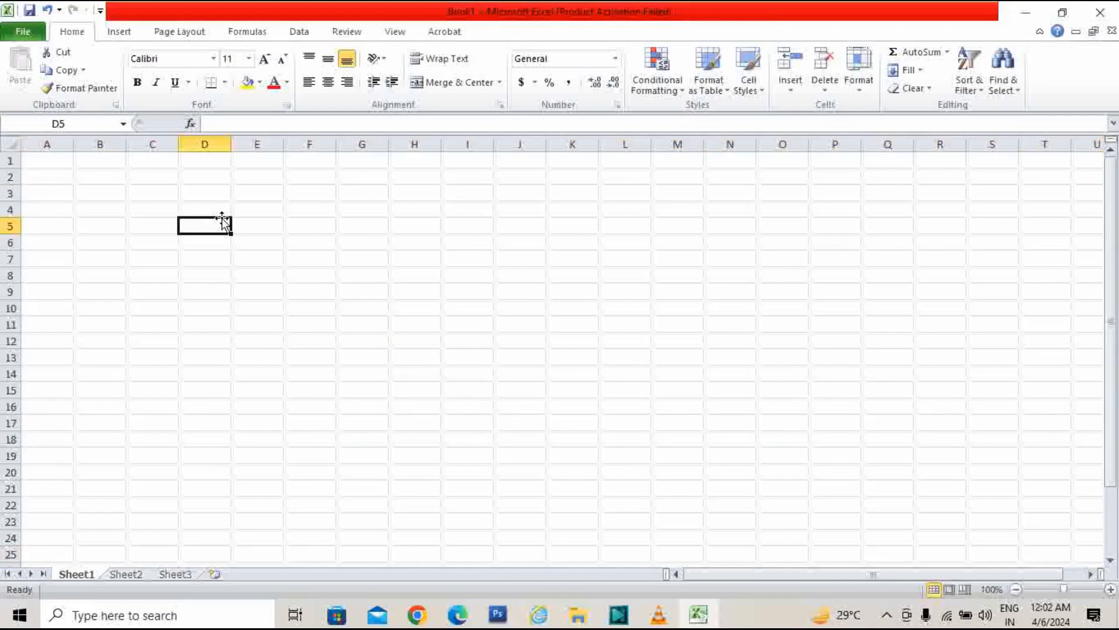
pyautogui.write('25')
pyautogui.press('Return')
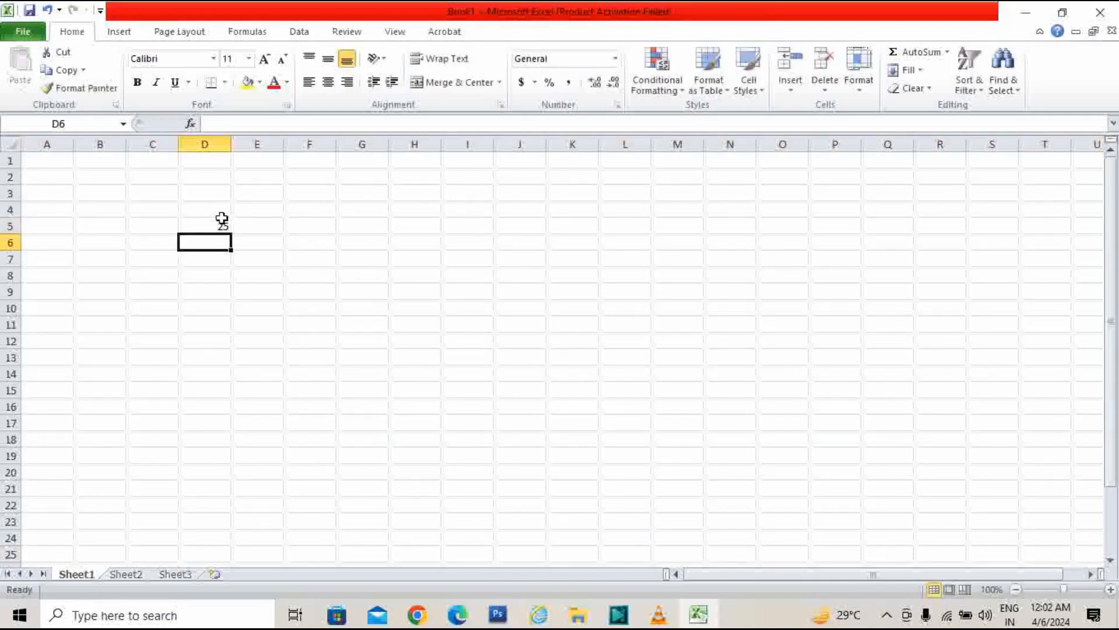
pyautogui.write('22')
pyautogui.press('Return')
pyautogui.write('53')
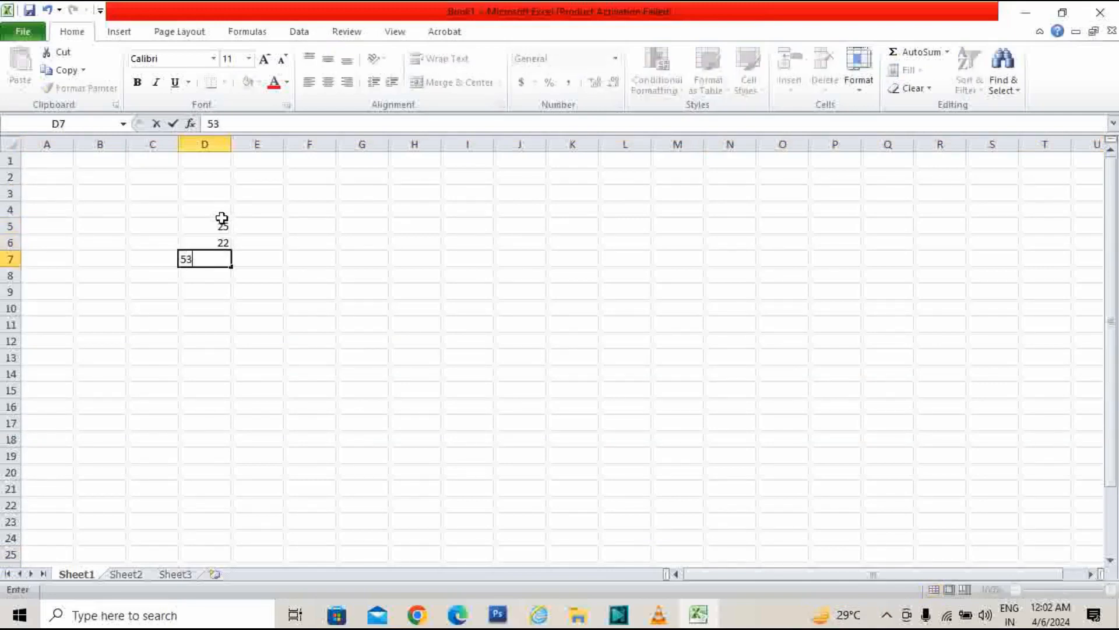
pyautogui.press('Return')
pyautogui.write('55')
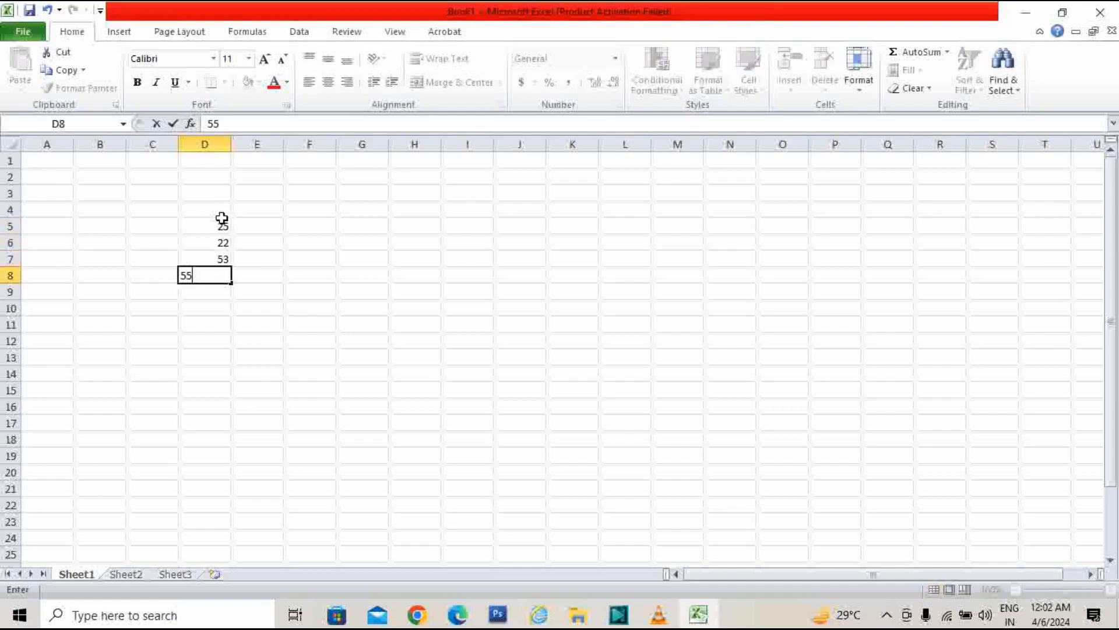
pyautogui.press('Return')
pyautogui.write('543')
pyautogui.press('Return')
# - Continue the number column with 5, 5, 554 and 56 in cells D10 to D13
pyautogui.write('5')
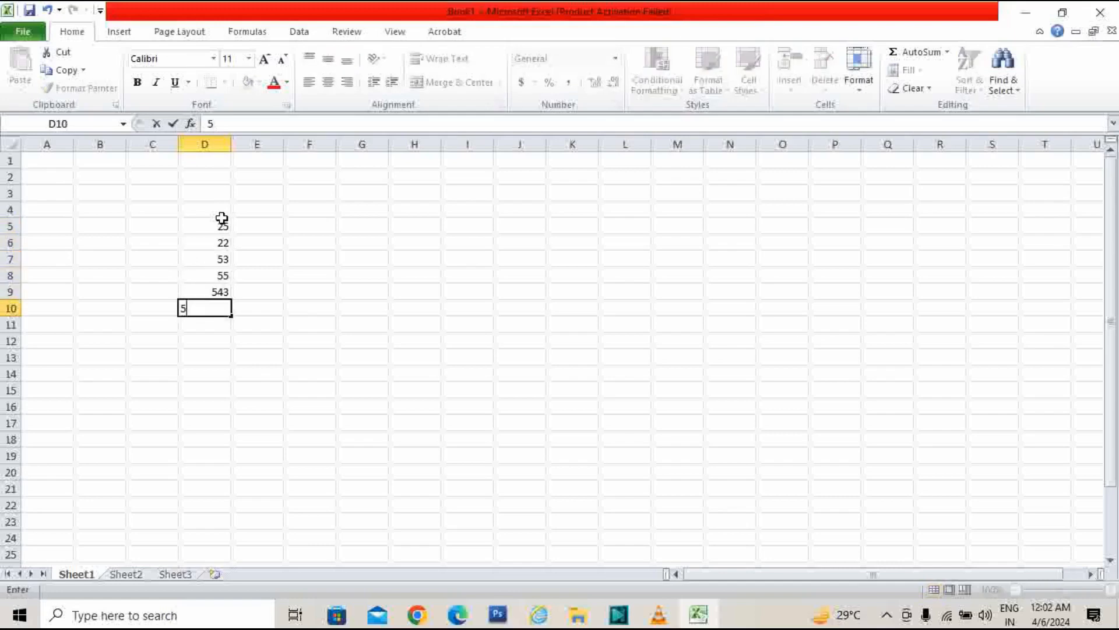
pyautogui.press('Return')
pyautogui.write('5')
pyautogui.press('Return')
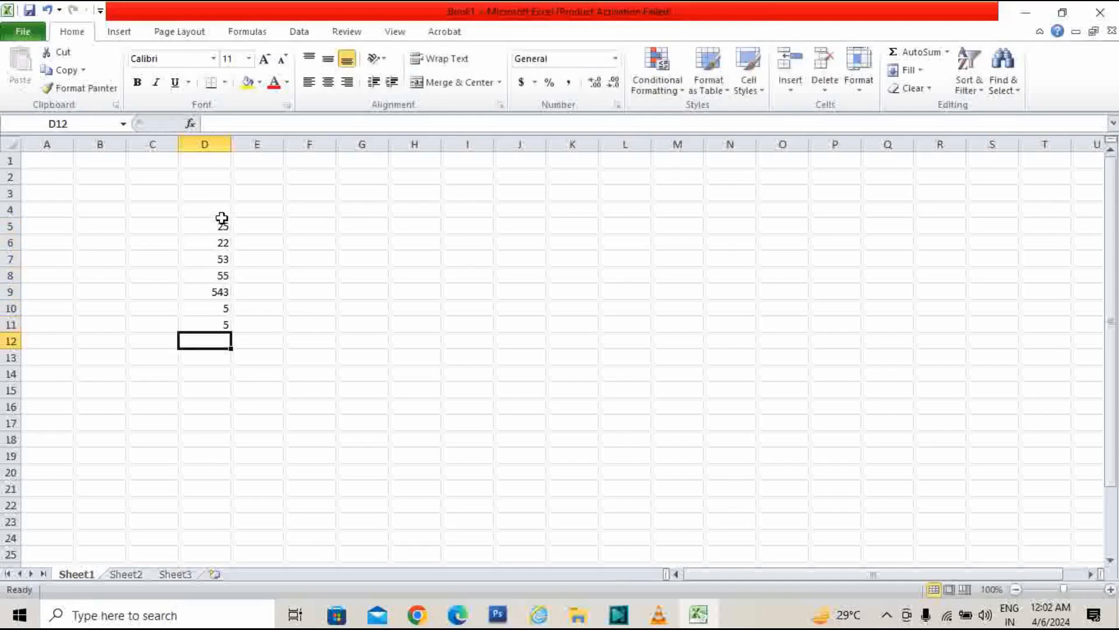
pyautogui.write('554')
pyautogui.press('Return')
pyautogui.write('56')
pyautogui.press('Return')
pyautogui.press('Return')
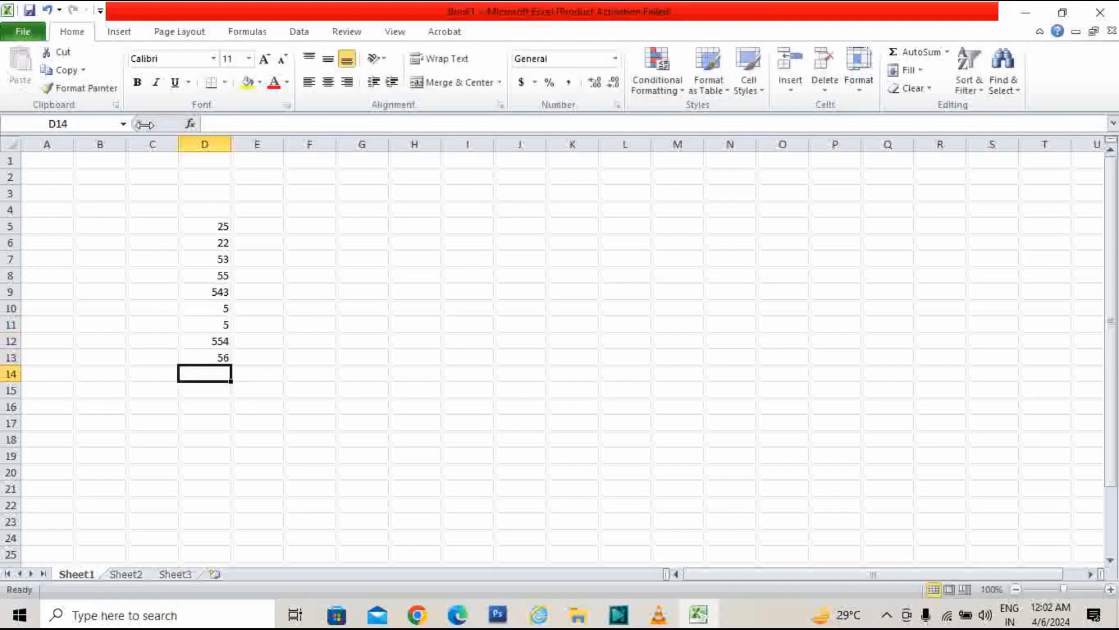
# - Enter 55 in both cells D15 and D14 to complete the first number column
pyautogui.write('55')
pyautogui.press('Return')
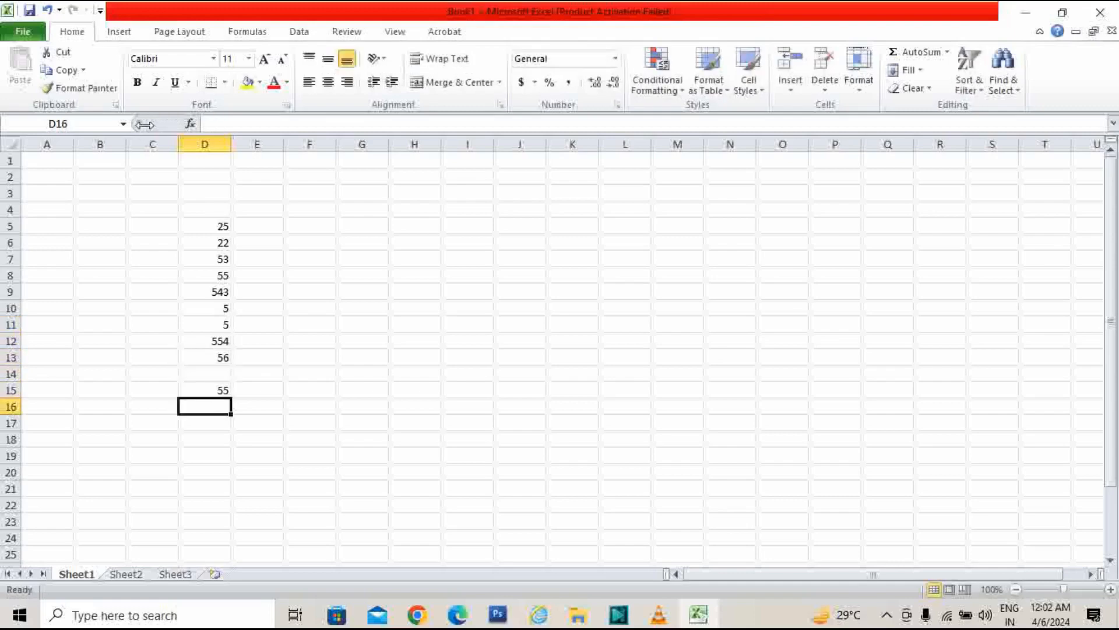
pyautogui.press('Up')
pyautogui.write('55')
pyautogui.press('Escape')
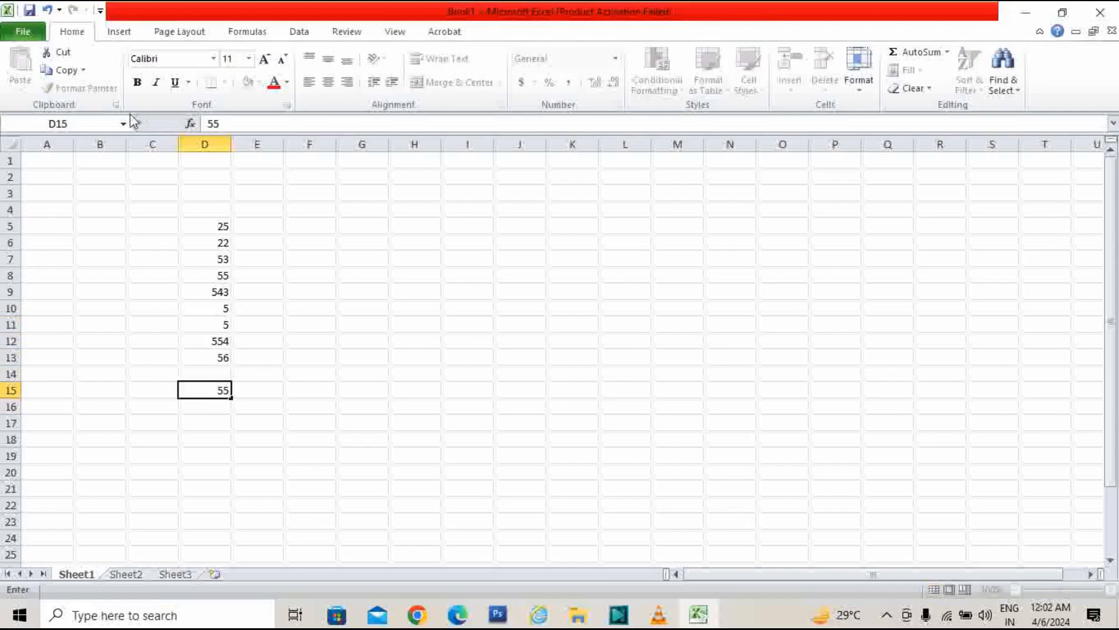
pyautogui.press('Up')
pyautogui.write('55')
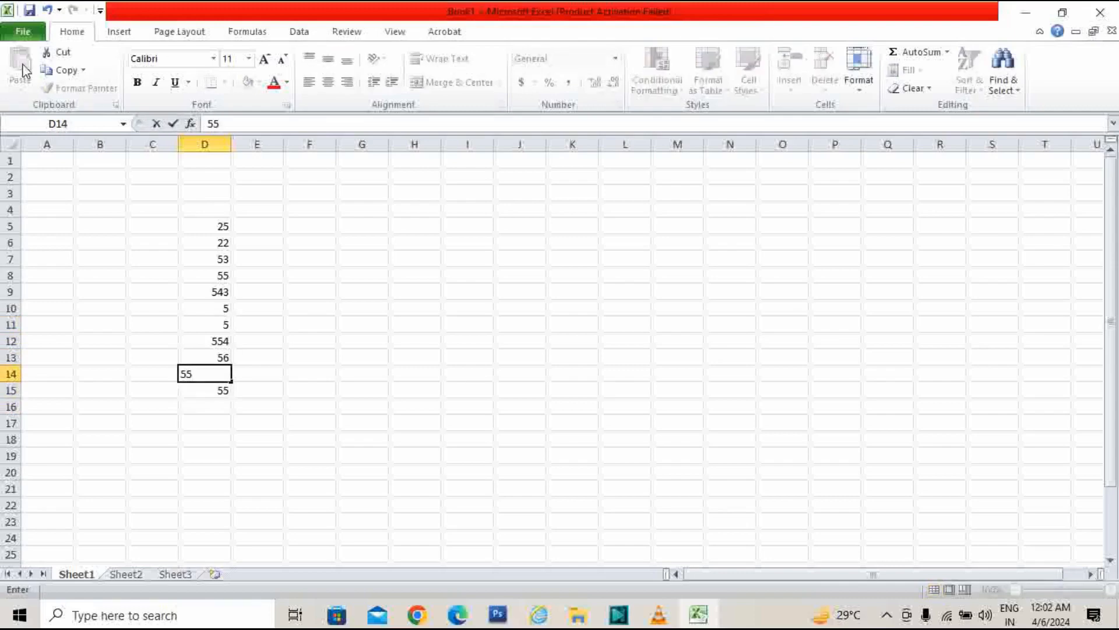
# - Enter the numbers 5565, 255, 225, 5 and 55 in cells E5 to E9
pyautogui.click(276, 222)
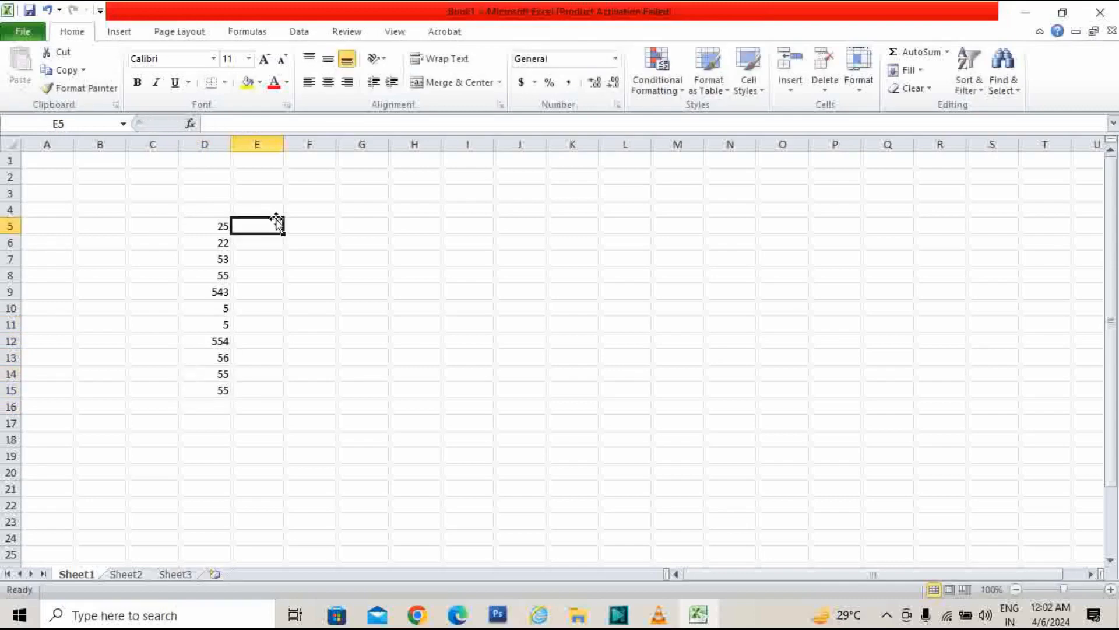
pyautogui.write('5565')
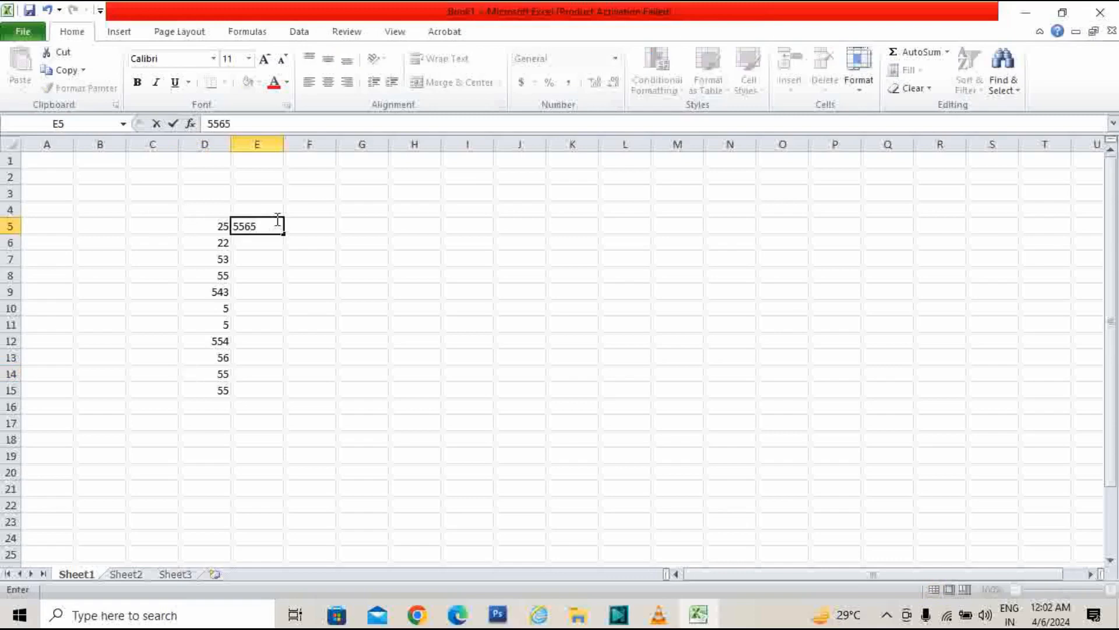
pyautogui.press('Return')
pyautogui.write('255')
pyautogui.press('Return')
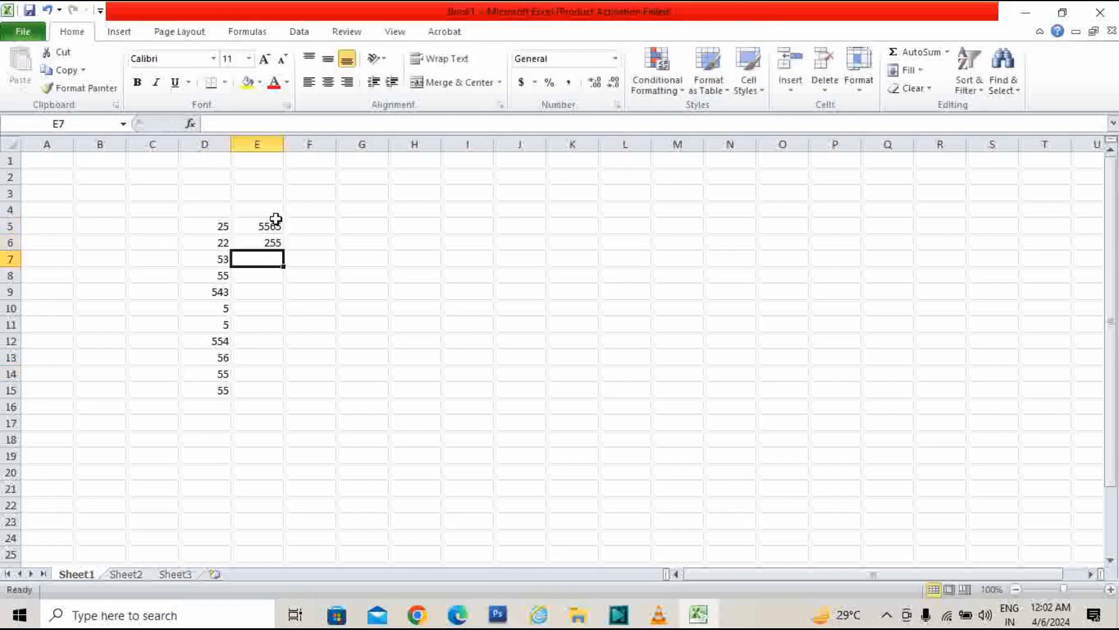
pyautogui.write('225')
pyautogui.press('Return')
pyautogui.write('5')
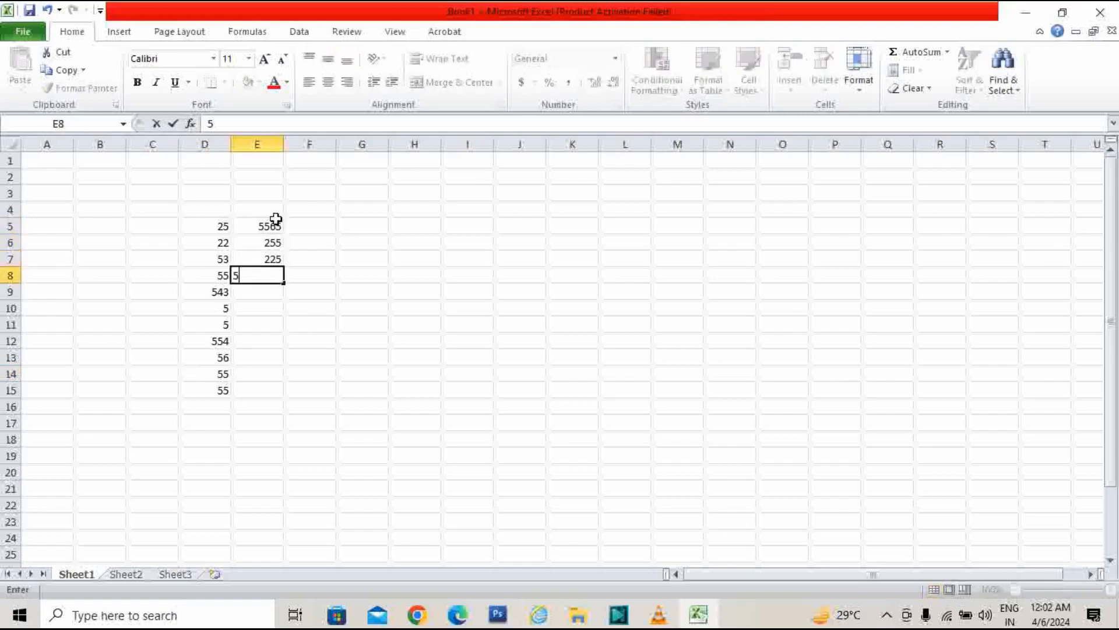
pyautogui.press('Return')
pyautogui.write('55')
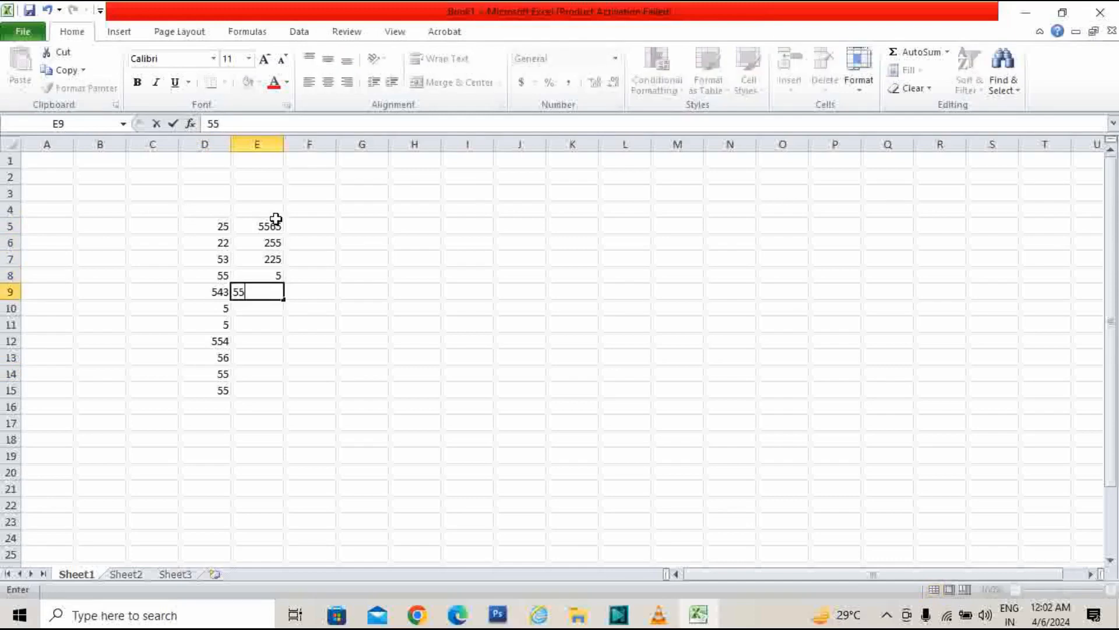
pyautogui.press('Return')
# - Complete the second number column with 13, 5, 5, 5, 8 and 86 in cells E10 to E15
pyautogui.write('13')
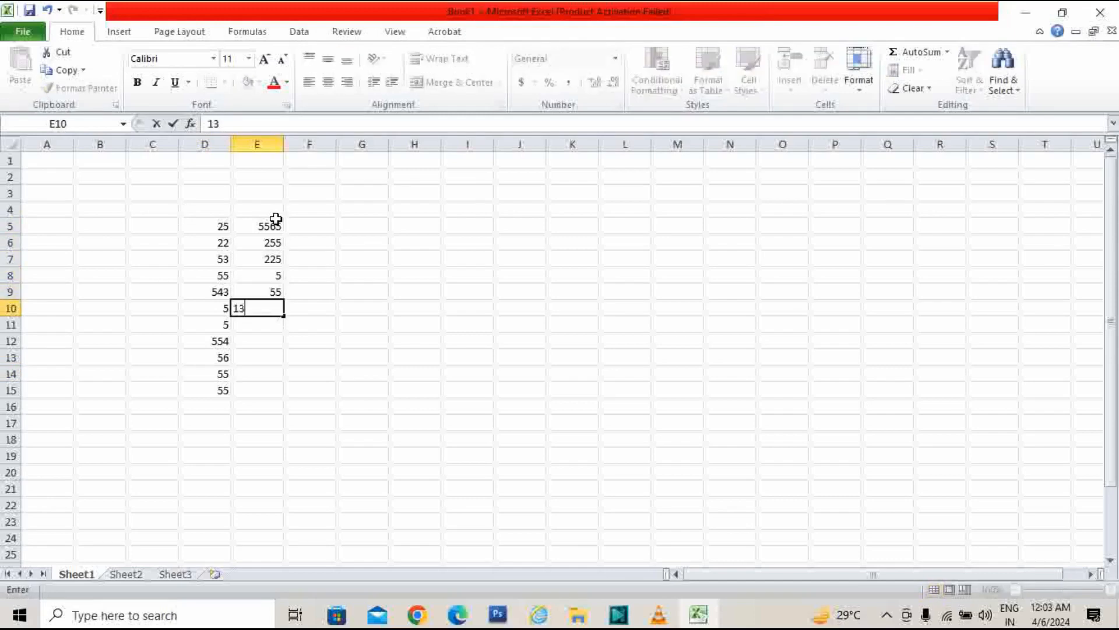
pyautogui.press('Return')
pyautogui.write('5')
pyautogui.press('Return')
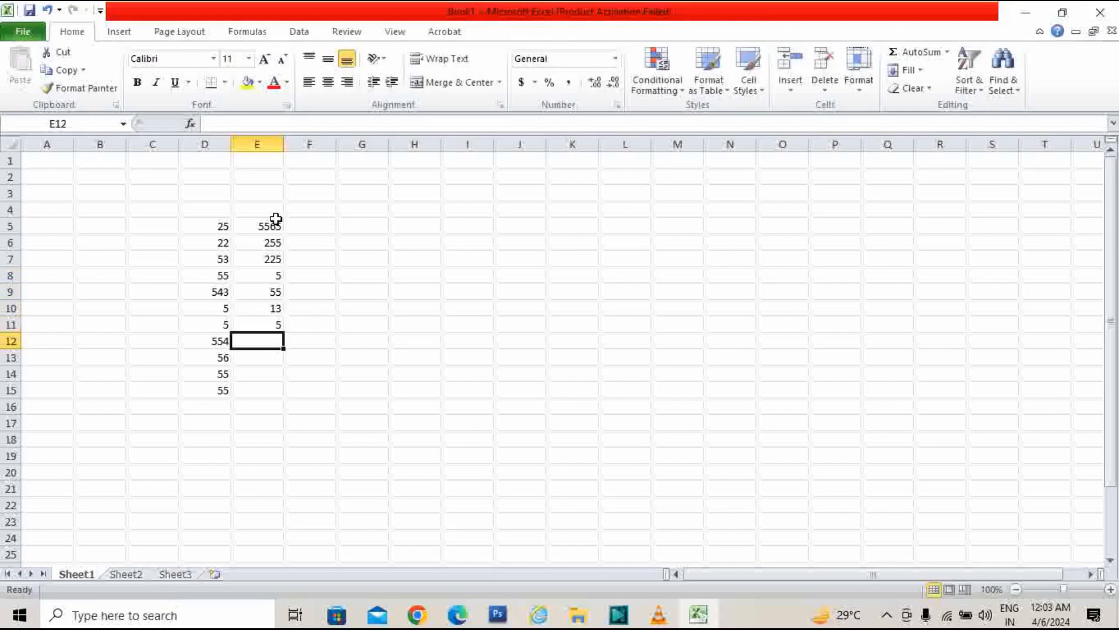
pyautogui.write('5')
pyautogui.press('Return')
pyautogui.write('5')
pyautogui.press('Return')
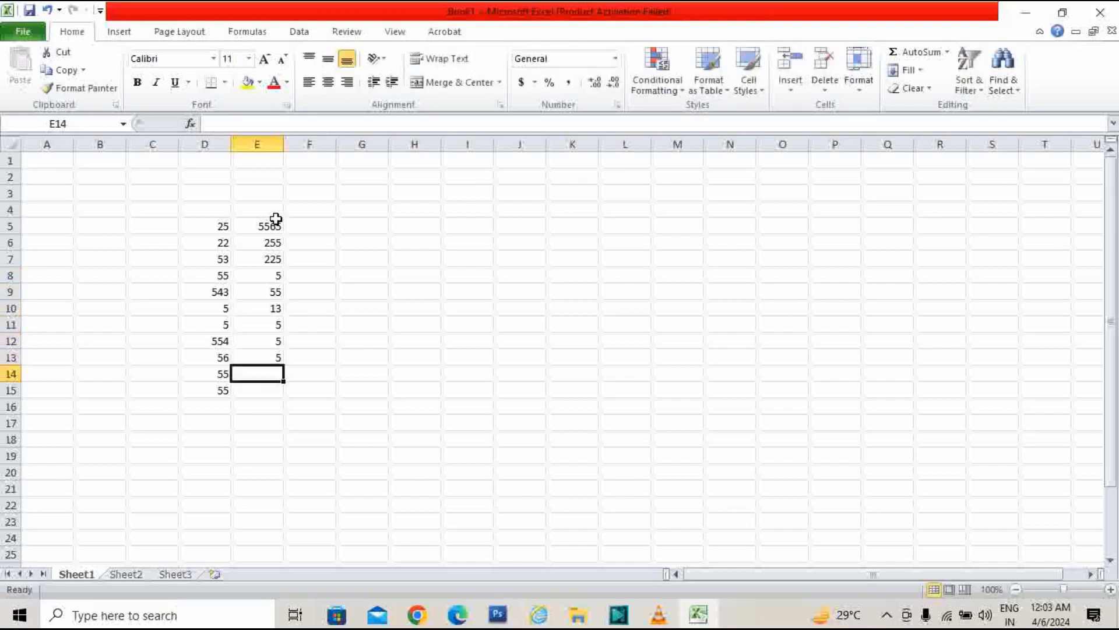
pyautogui.write('8')
pyautogui.press('Return')
pyautogui.write('86')
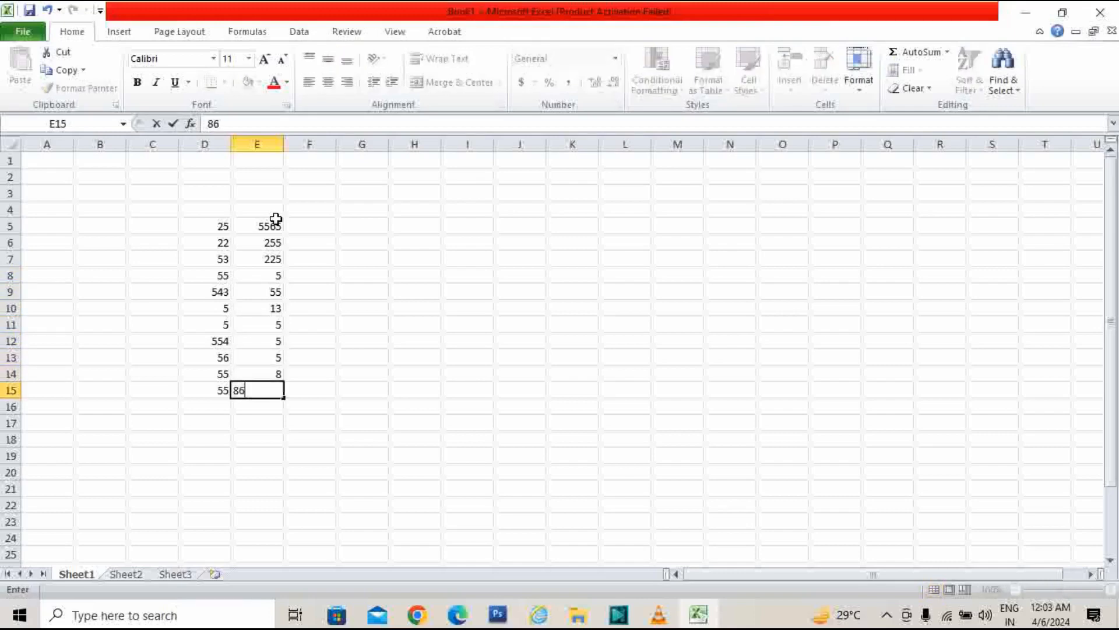
pyautogui.press('Return')
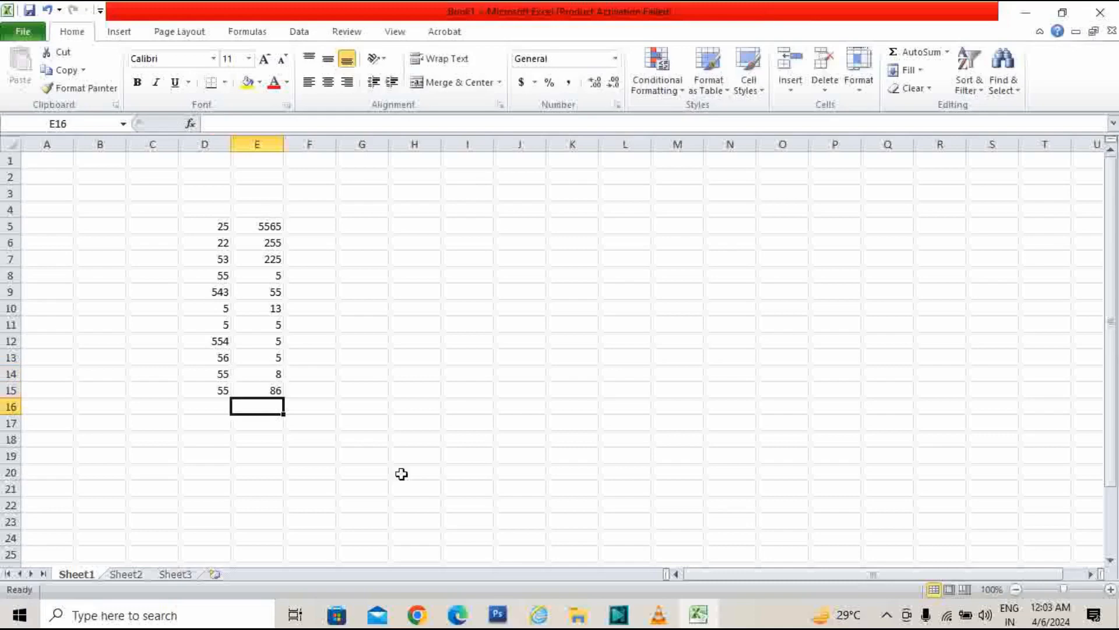
# - Total both number columns in cell F17 with the formula =SUM(D5:E15)
pyautogui.click(304, 424)
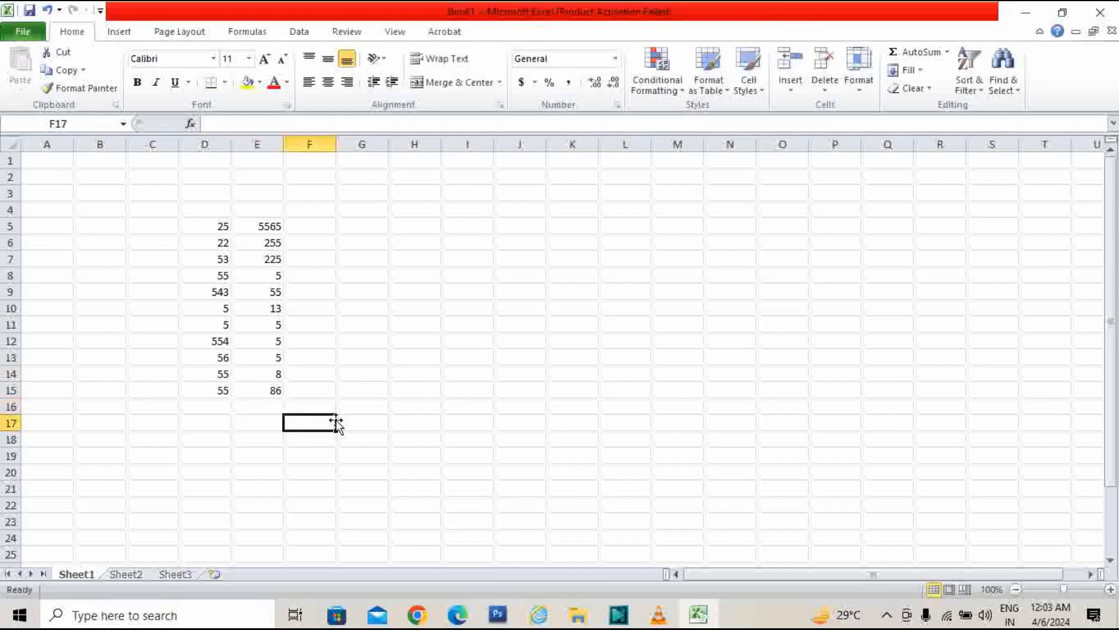
pyautogui.write('=')
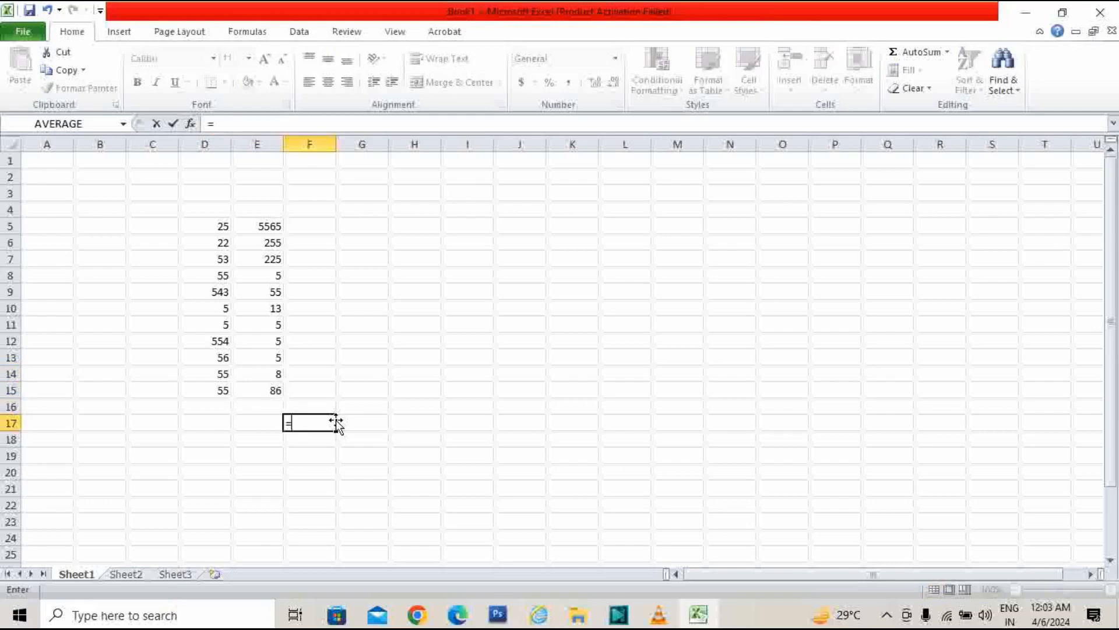
pyautogui.write('S')
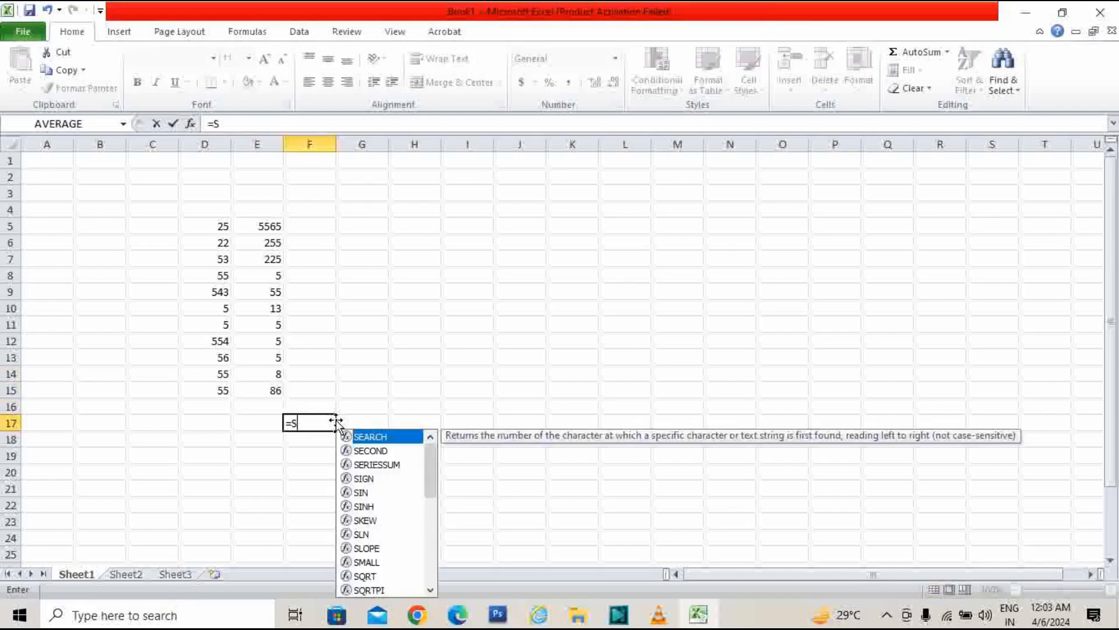
pyautogui.write('UM')
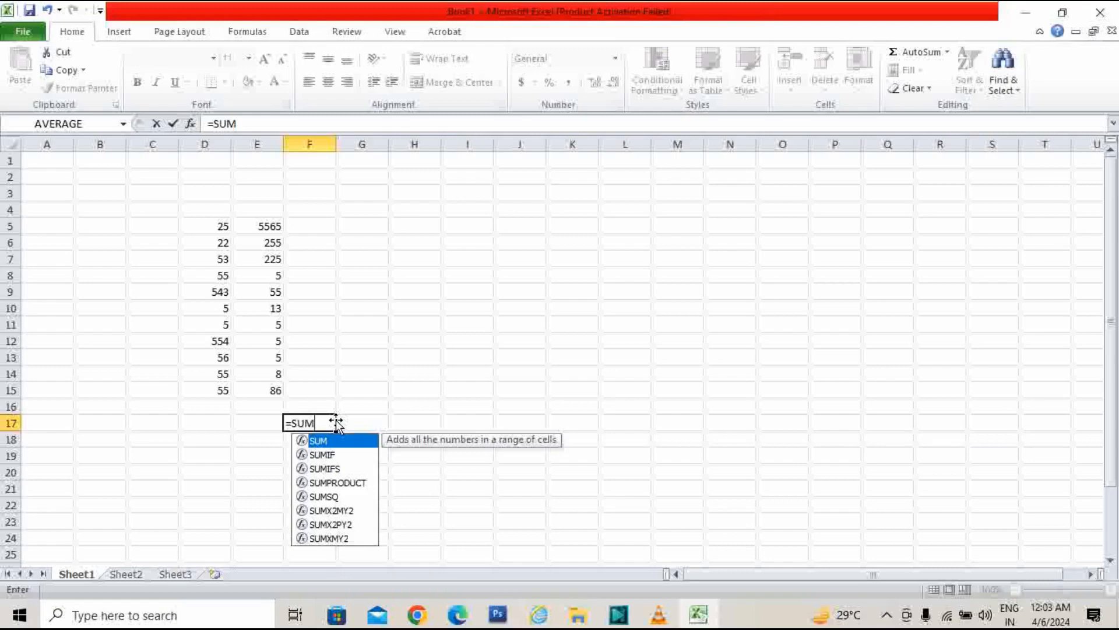
pyautogui.write('(')
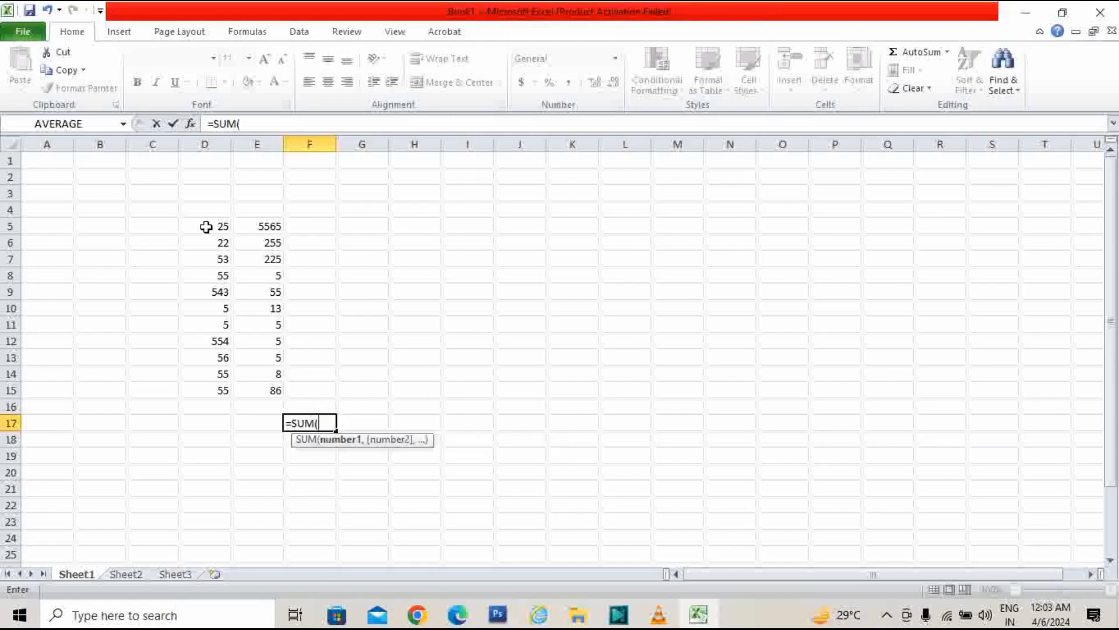
pyautogui.moveTo(207, 227); pyautogui.dragTo(242, 398)
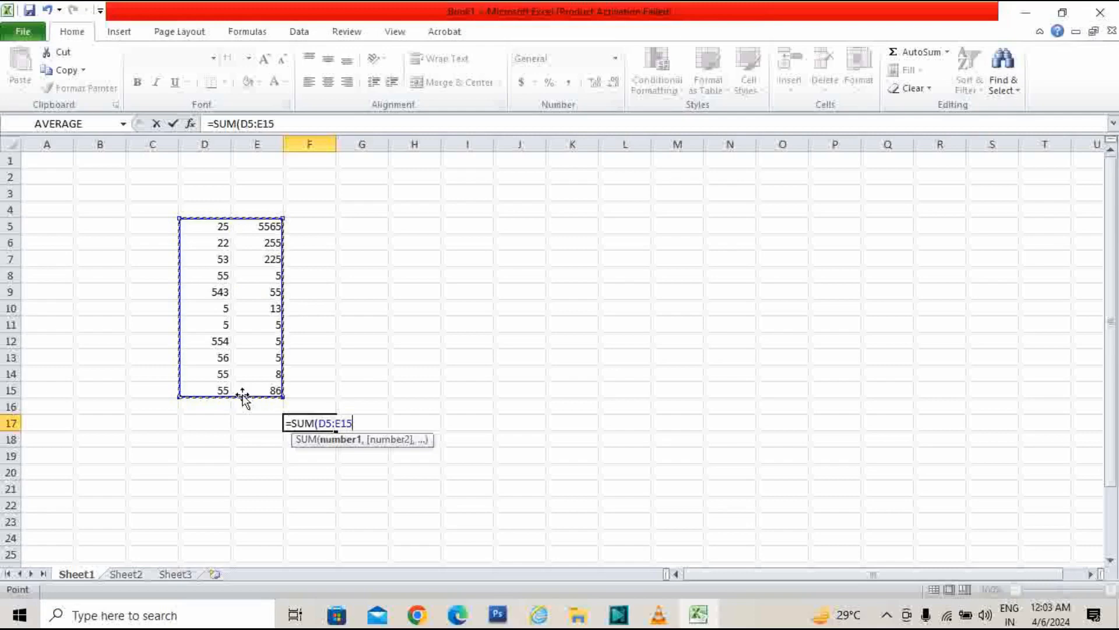
pyautogui.write(')')
pyautogui.press('Return')
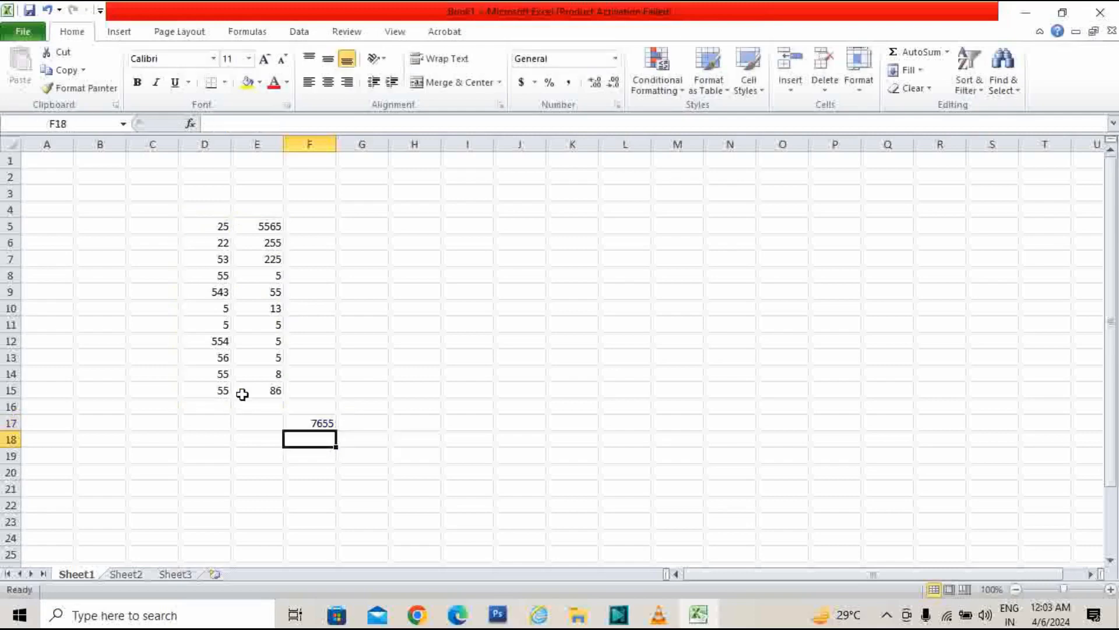
# - Clear the SUM formula from cell F17
pyautogui.click(322, 424)
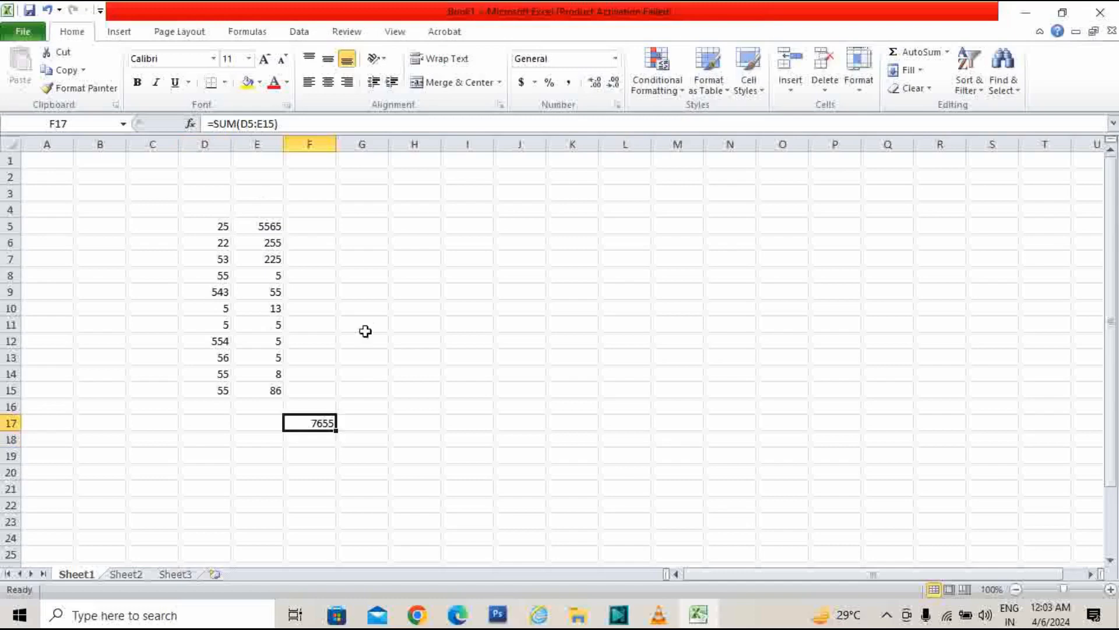
pyautogui.press('F2')
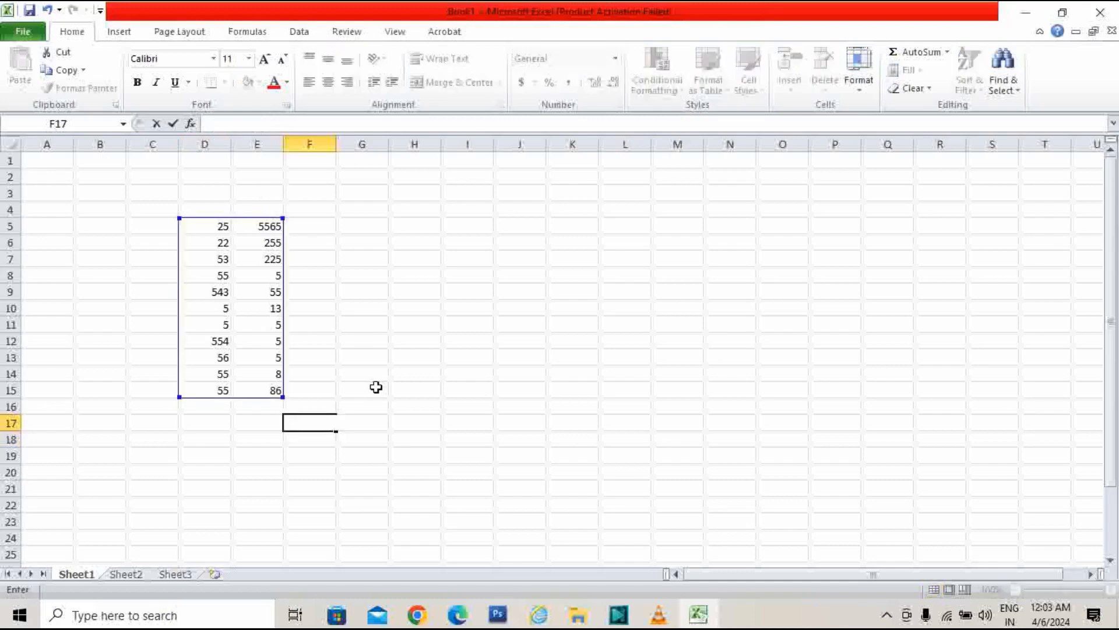
pyautogui.click(391, 367)
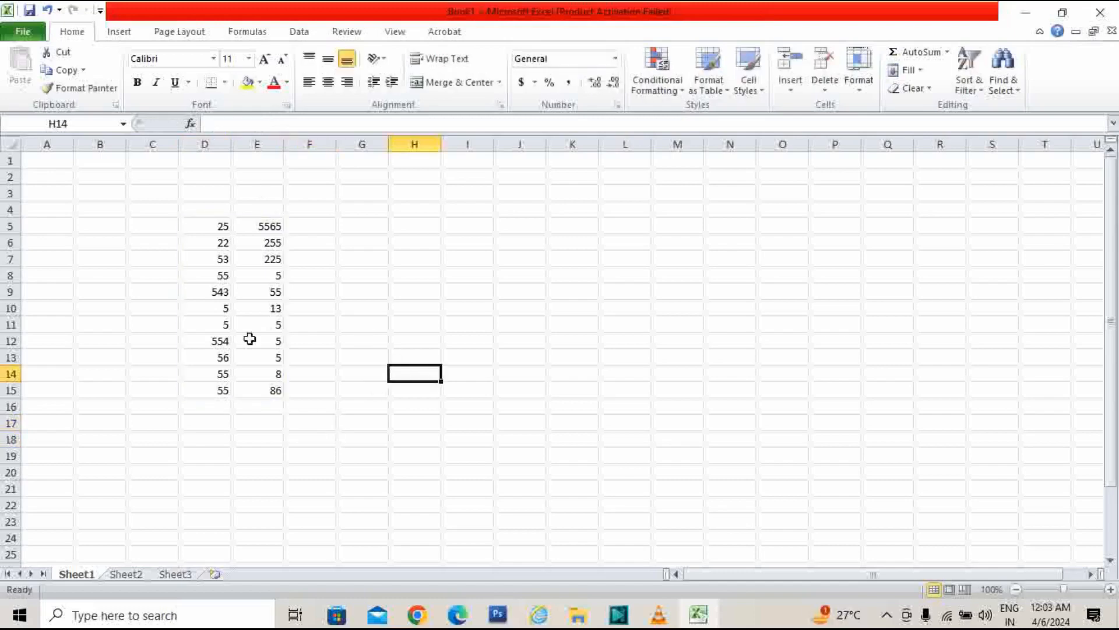
pyautogui.click(271, 440)
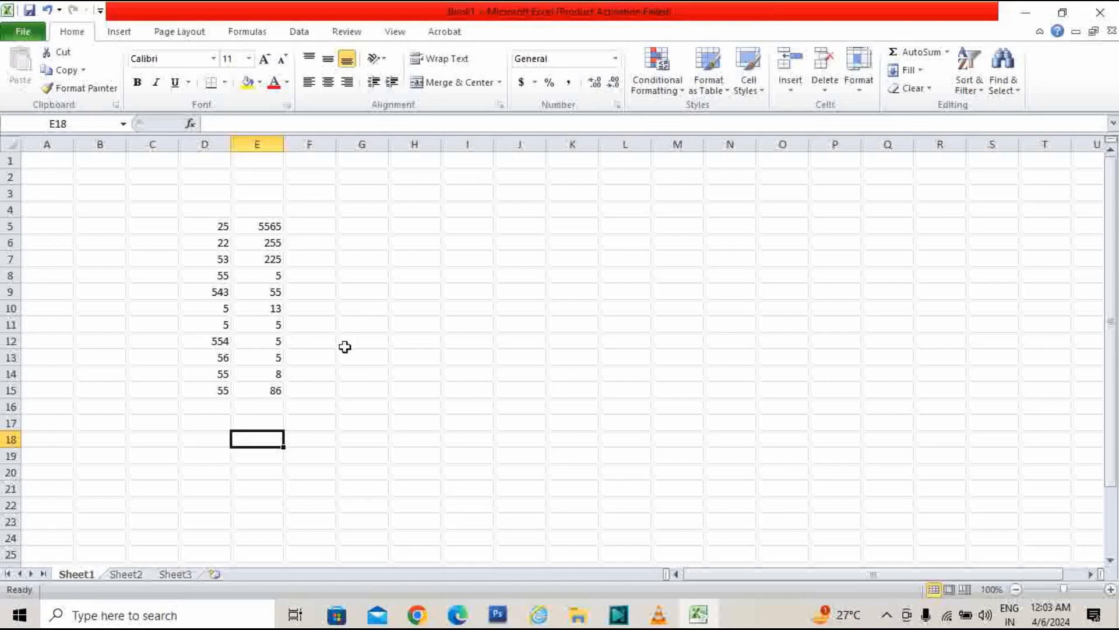
pyautogui.click(239, 282)
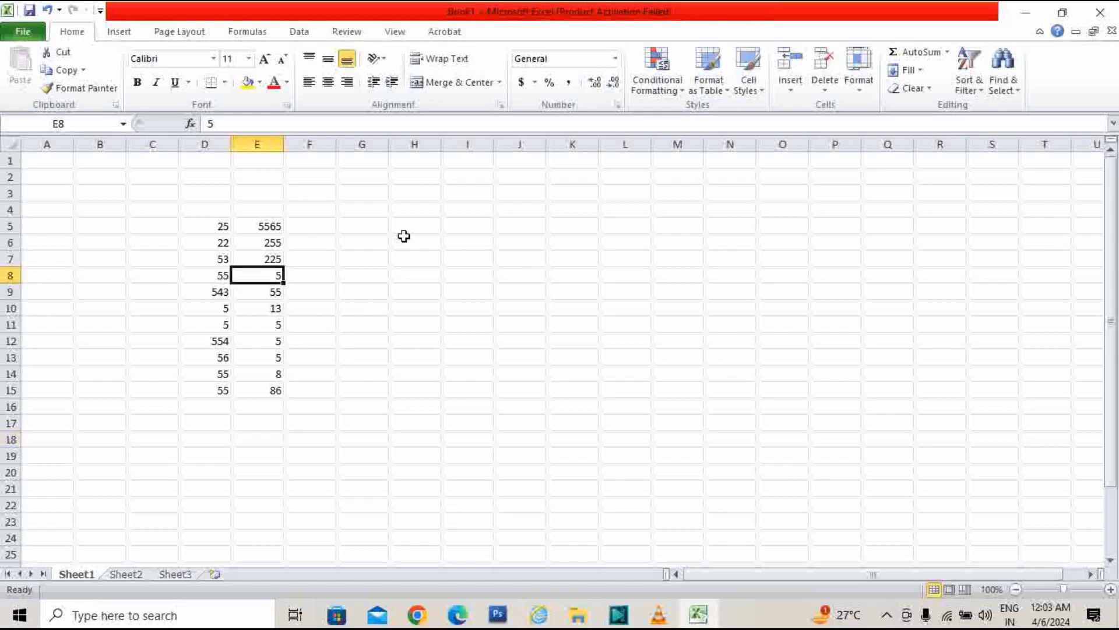
pyautogui.click(369, 231)
# - Delete the sheet rows 5 to 16 that hold the two number columns
pyautogui.moveTo(225, 226); pyautogui.dragTo(274, 391)
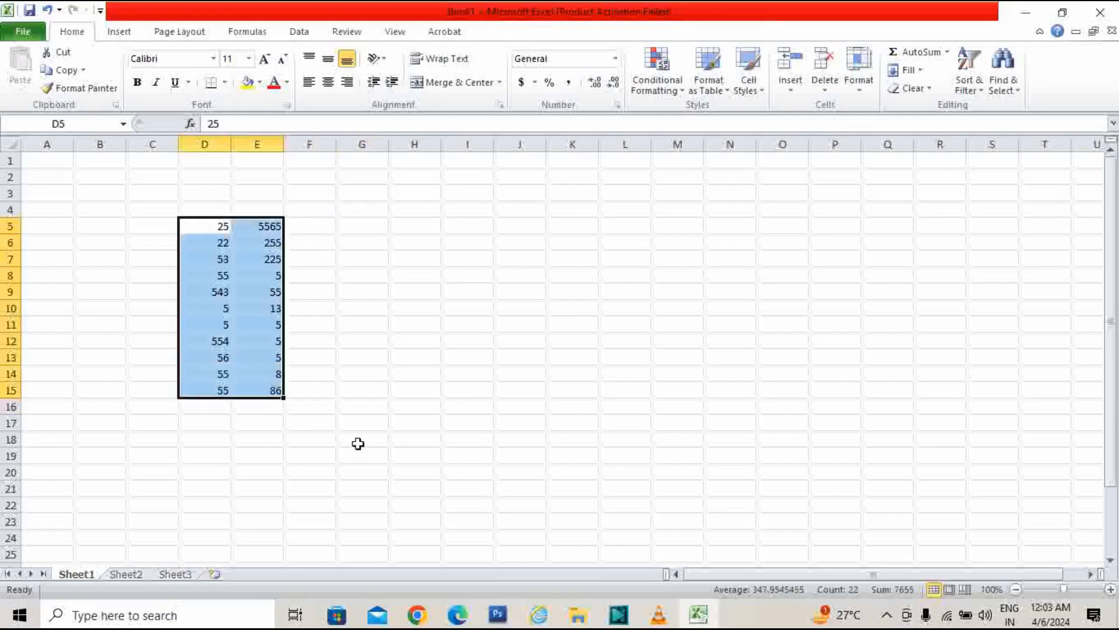
pyautogui.press('BackSpace')
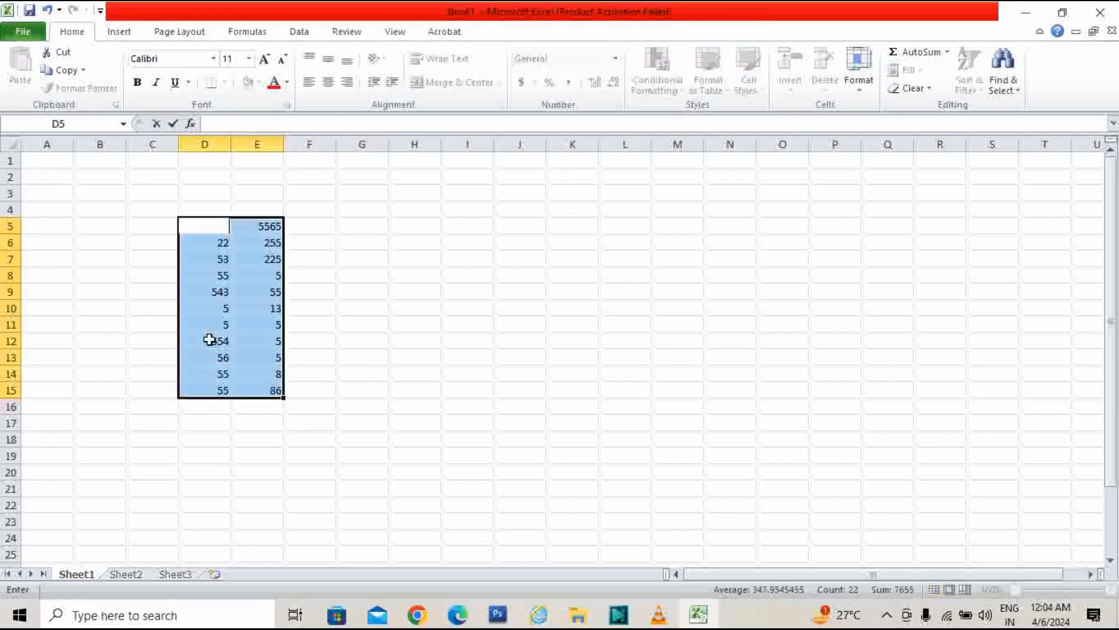
pyautogui.moveTo(10, 226); pyautogui.dragTo(12, 398)
pyautogui.rightClick(12, 397)
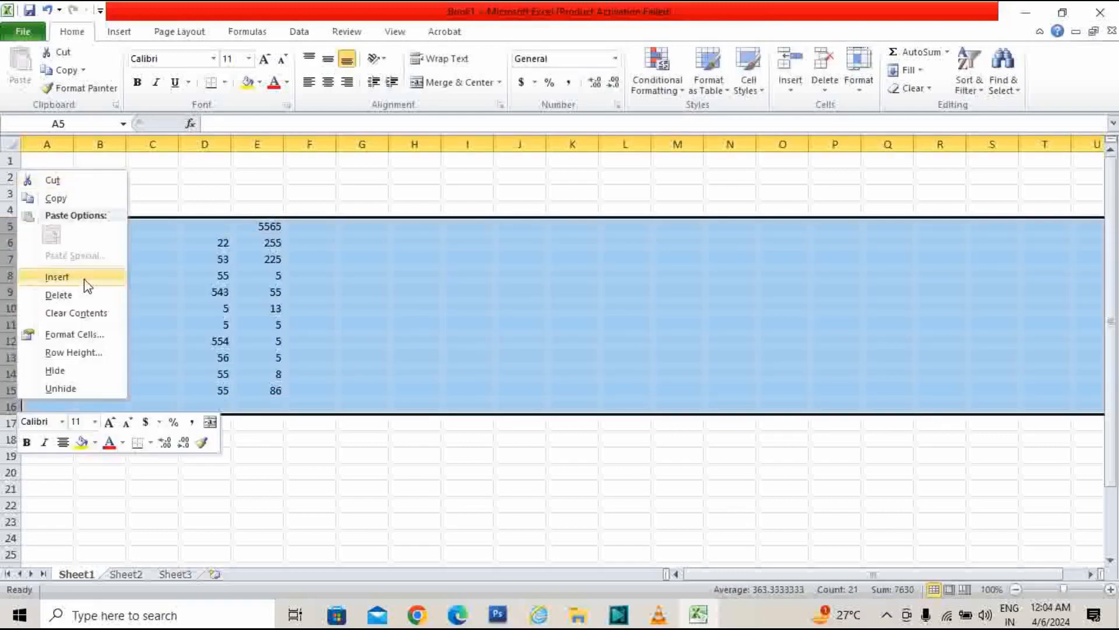
pyautogui.click(85, 295)
pyautogui.click(503, 521)
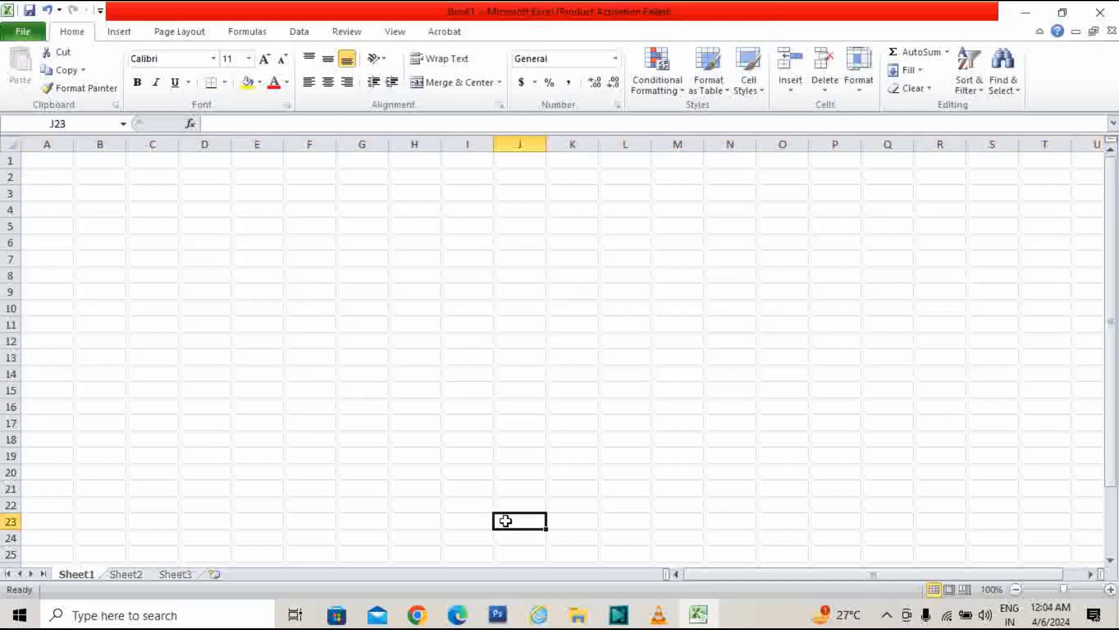
# - Enter the numbers 5, 546, 546, 54 and 542 across row 4 in cells D4 to H4
pyautogui.click(180, 213)
pyautogui.write('5')
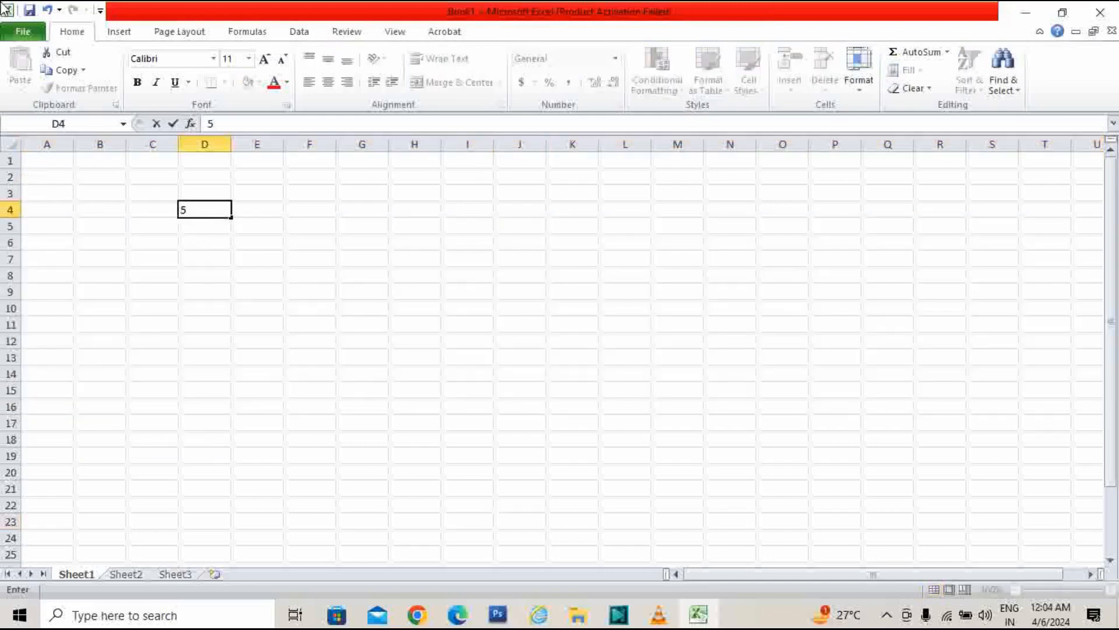
pyautogui.press('Tab')
pyautogui.write('546')
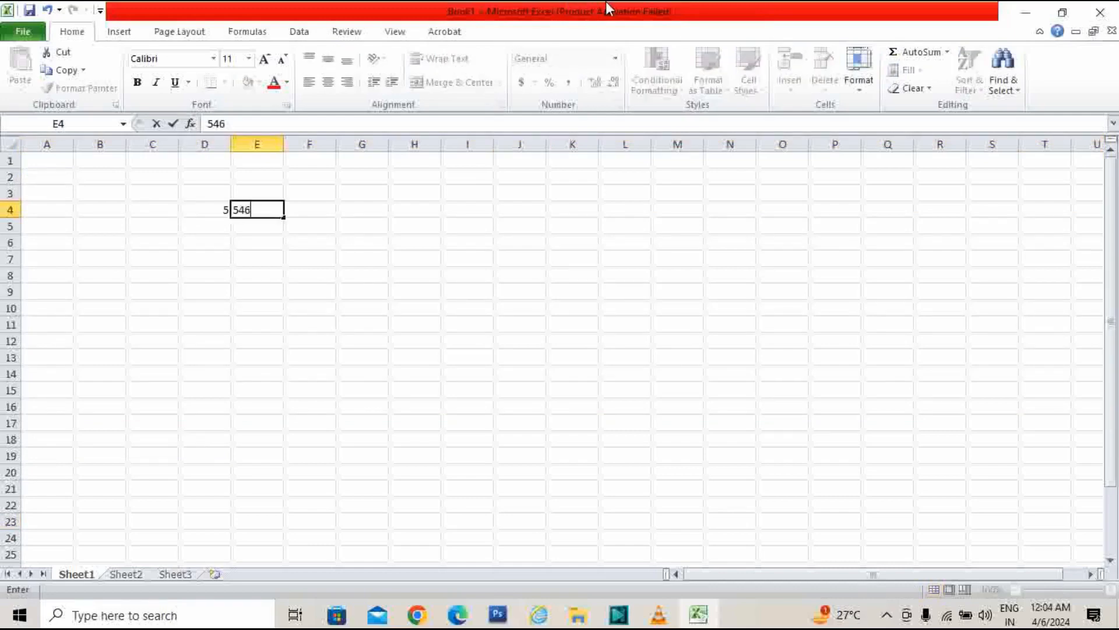
pyautogui.press('Tab')
pyautogui.write('546')
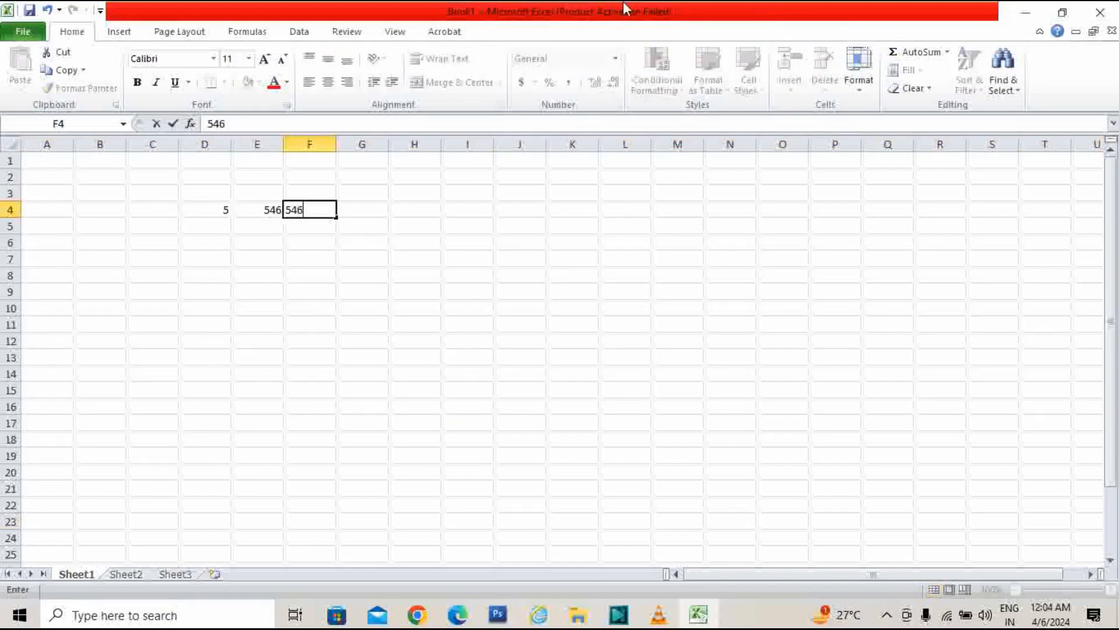
pyautogui.press('Tab')
pyautogui.write('54')
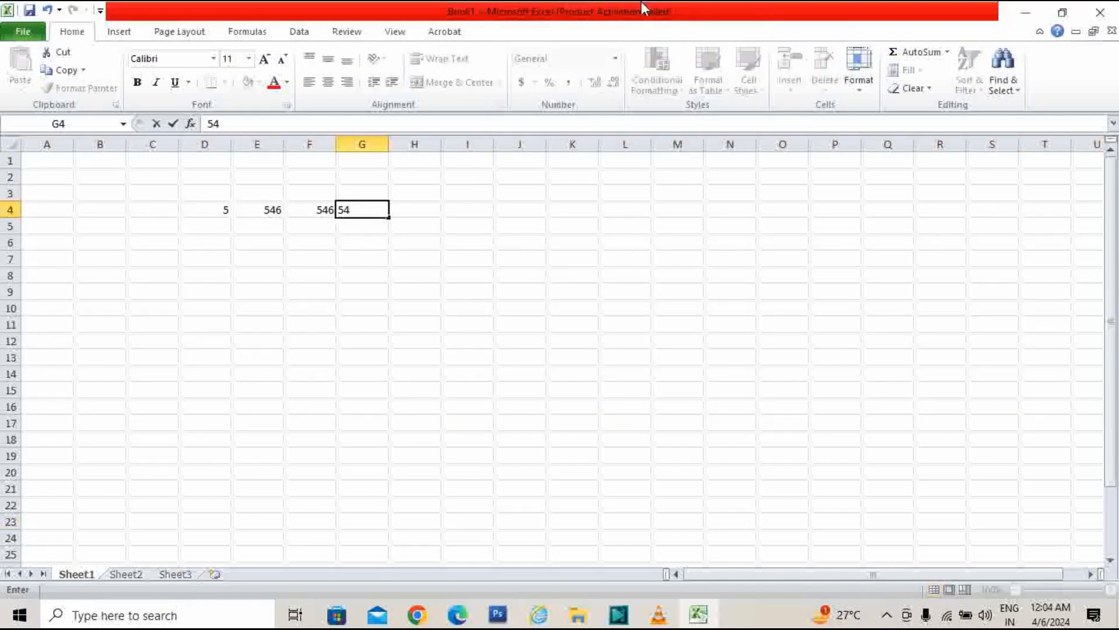
pyautogui.press('Tab')
pyautogui.write('542')
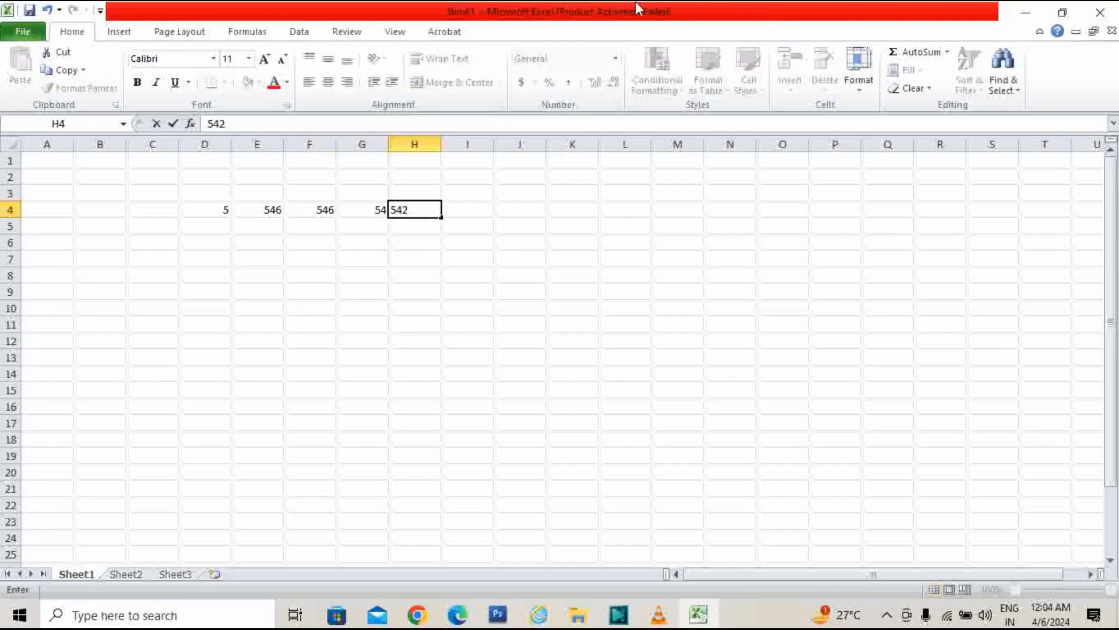
pyautogui.press('Tab')
# - Complete the number row with 55, 55, 56, 6643 and 513 in cells I4 to M4
pyautogui.write('55')
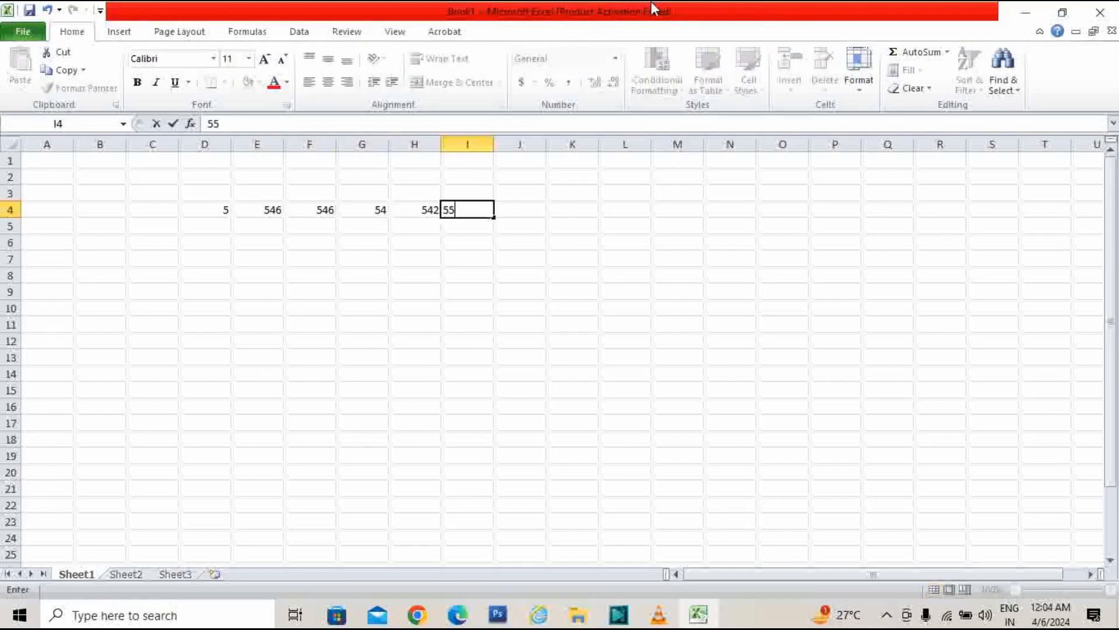
pyautogui.press('Tab')
pyautogui.write('55')
pyautogui.press('Tab')
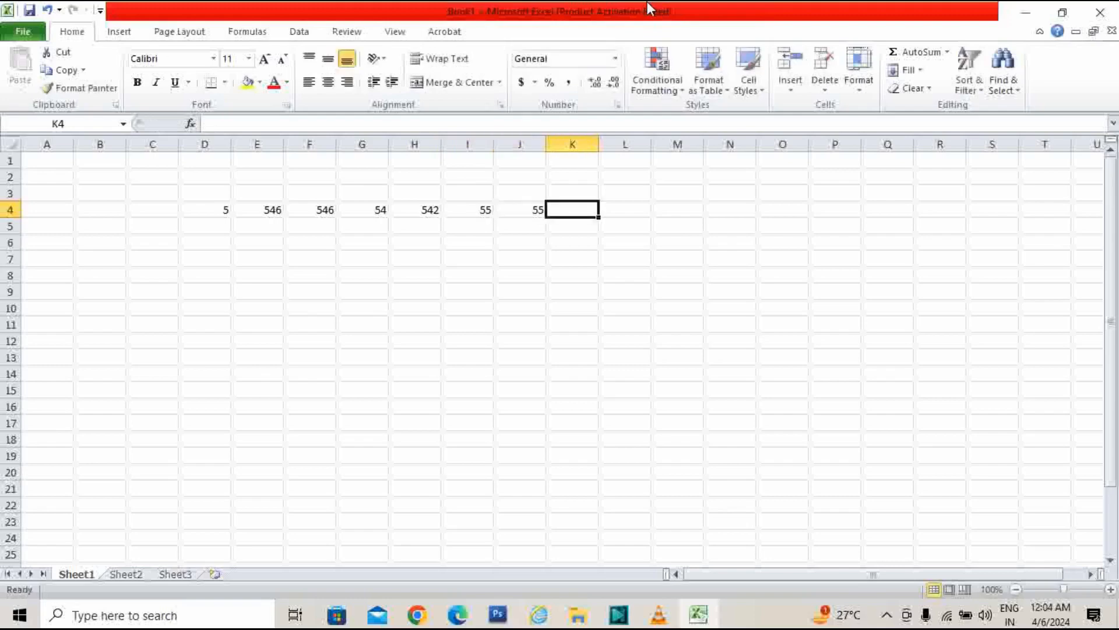
pyautogui.write('56')
pyautogui.press('Tab')
pyautogui.write('66')
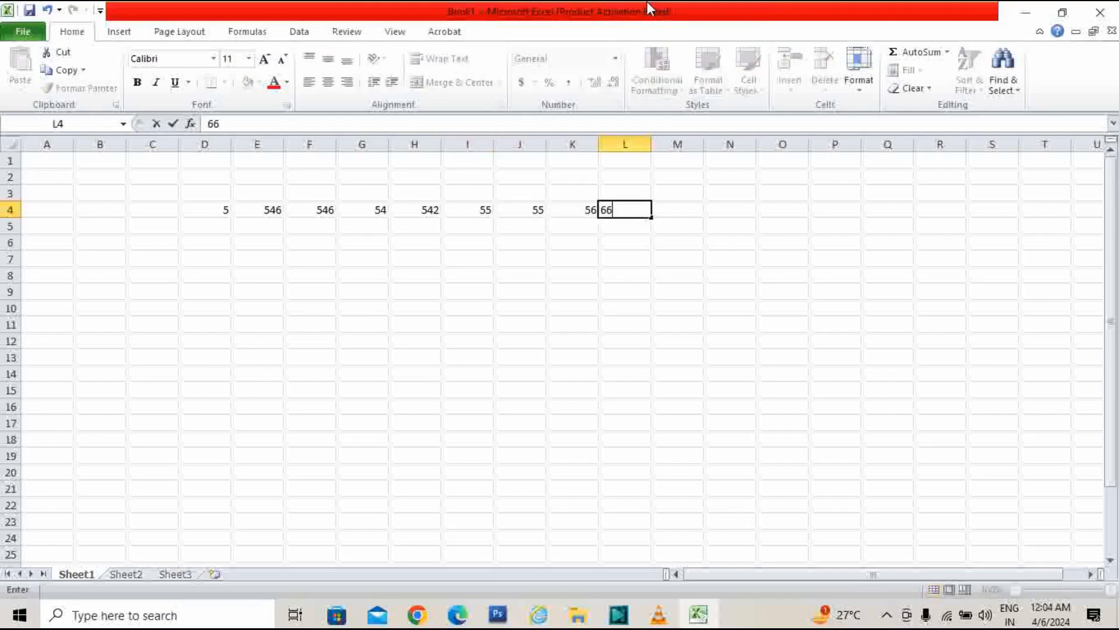
pyautogui.write('43')
pyautogui.press('Tab')
pyautogui.write('5')
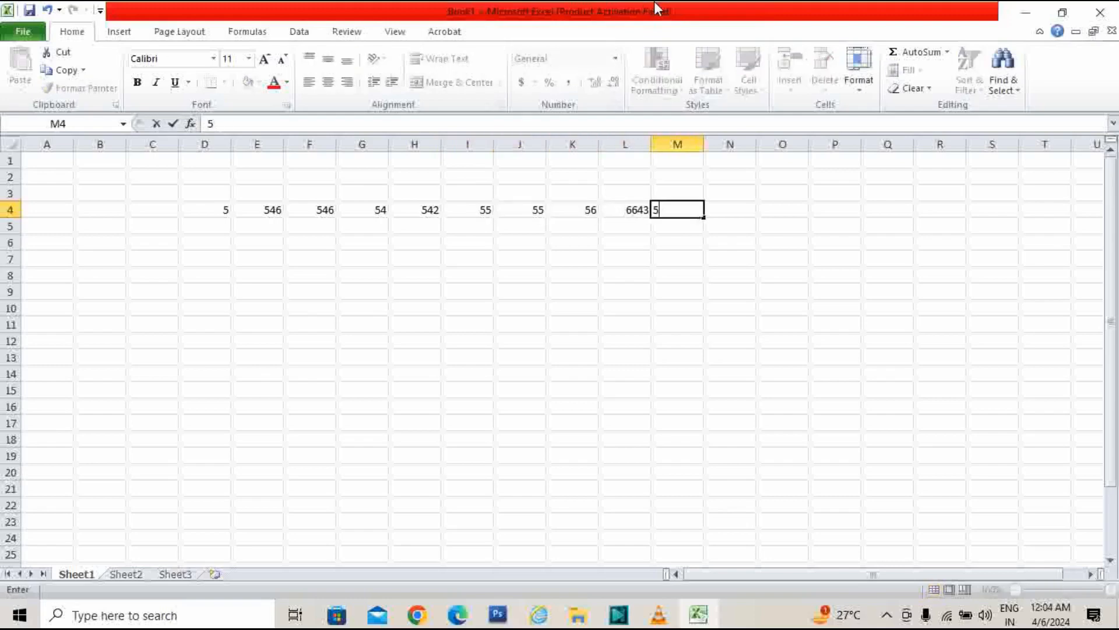
pyautogui.write('13')
pyautogui.press('Down')
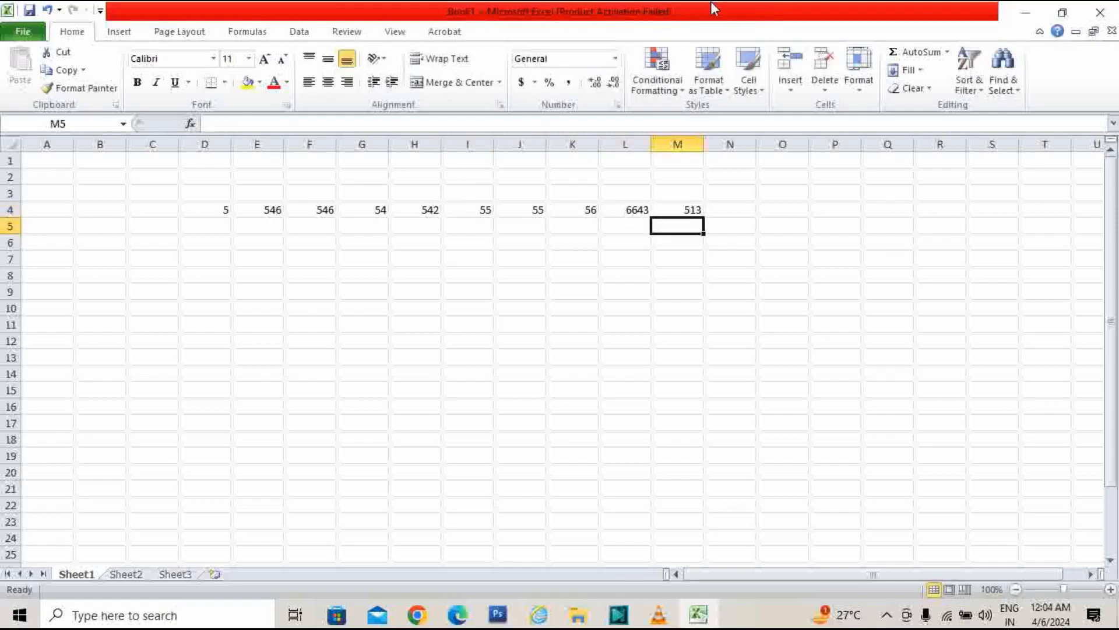
# - Copy the row of numbers in cells D4 to M4
pyautogui.click(279, 257)
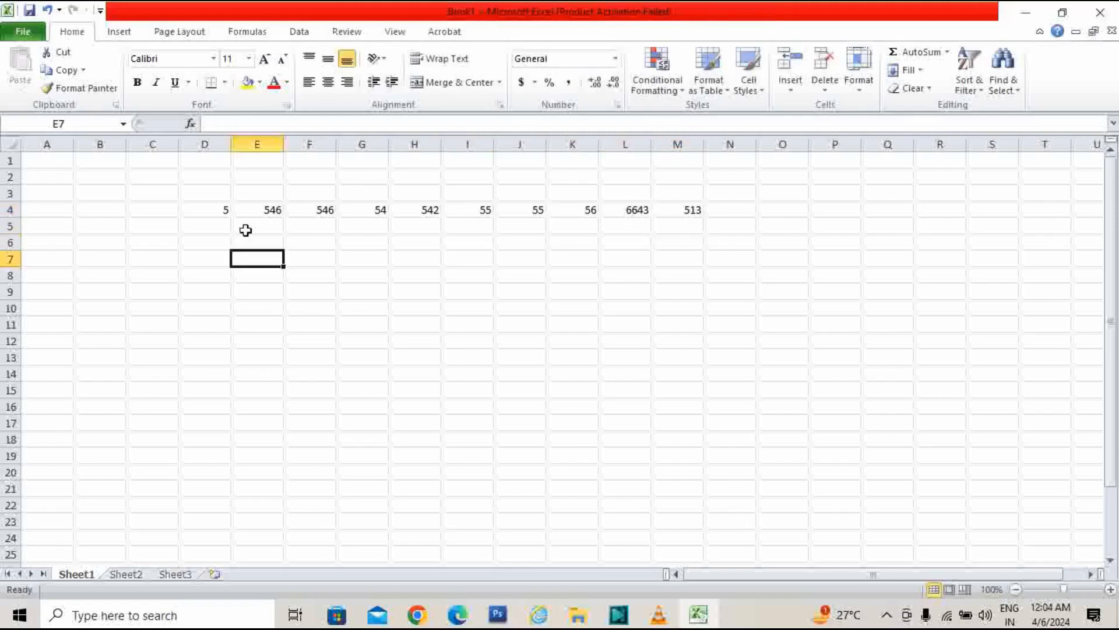
pyautogui.moveTo(208, 205); pyautogui.dragTo(696, 207)
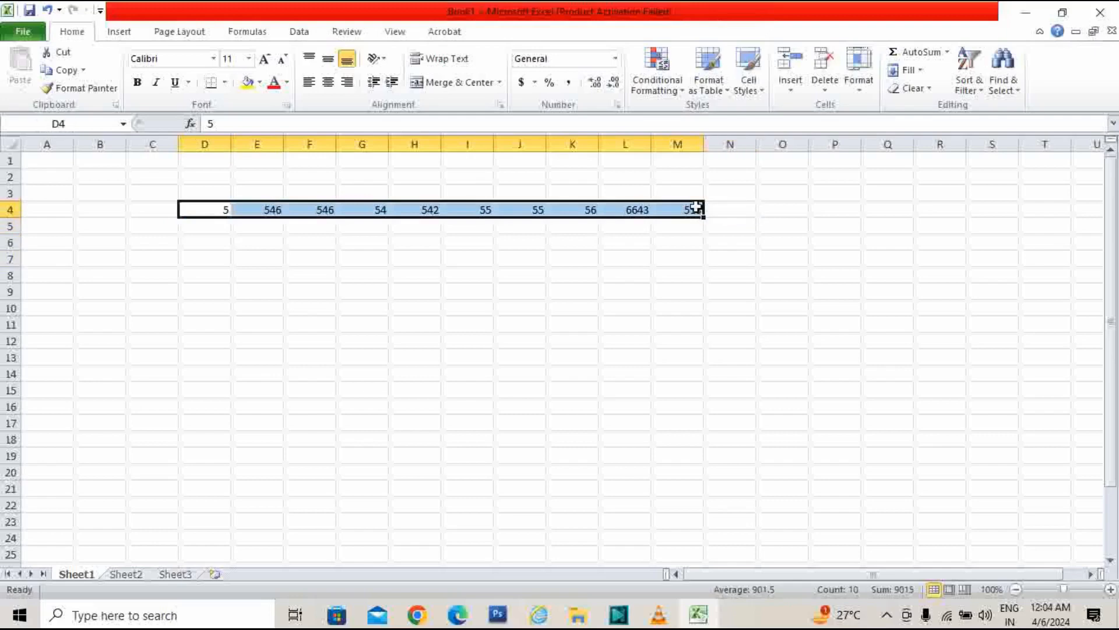
pyautogui.hotkey('ctrl', 'c')
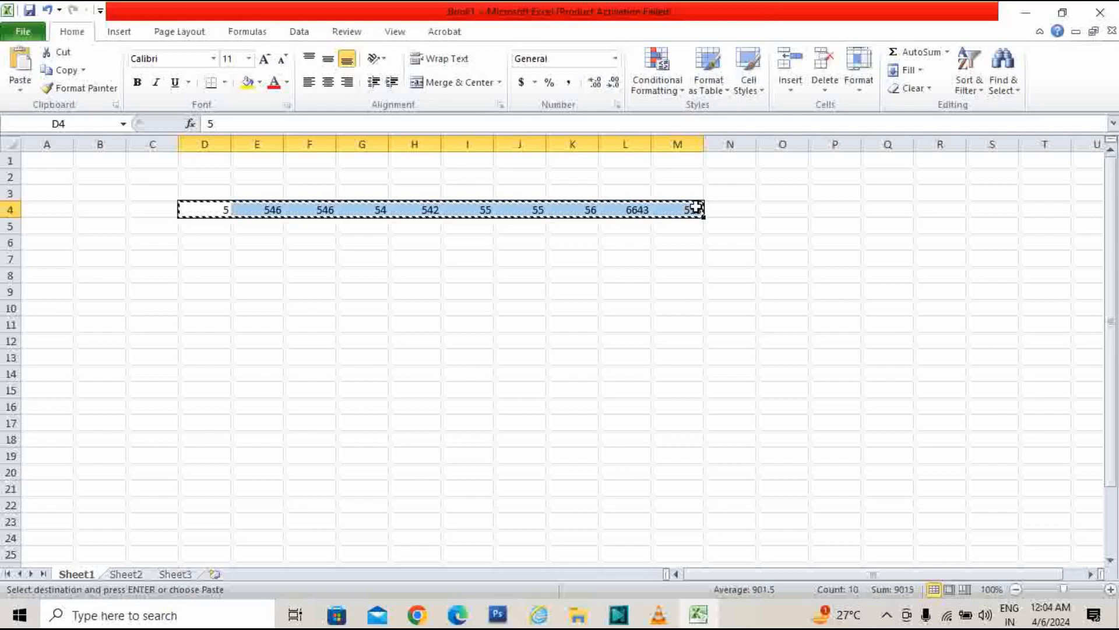
pyautogui.rightClick(666, 208)
pyautogui.click(727, 273)
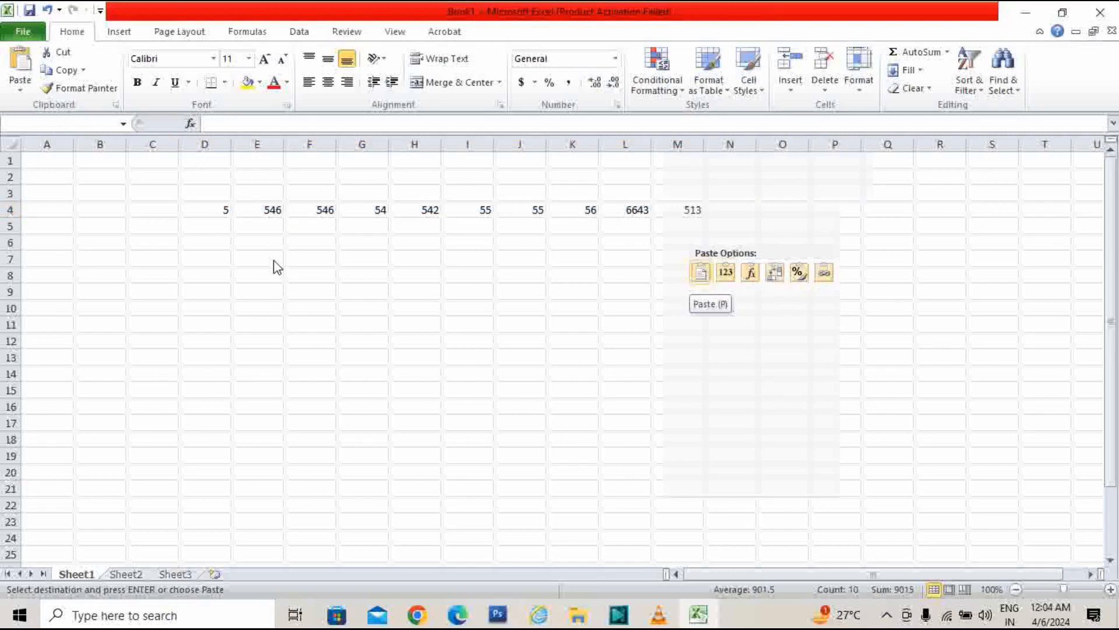
pyautogui.press('Escape')
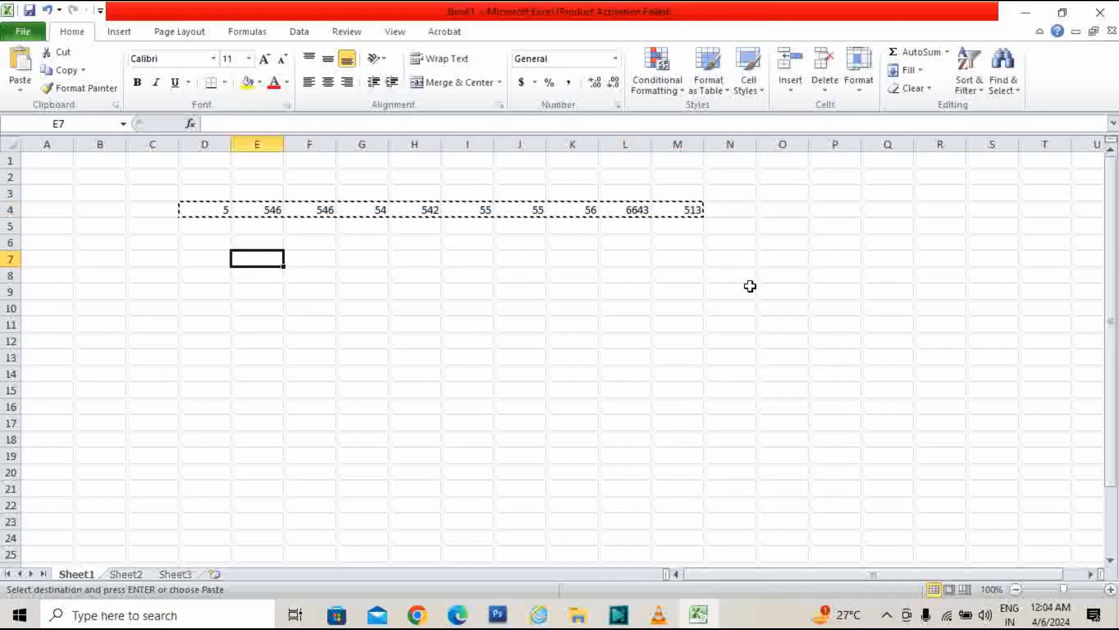
# - Try pasting the copied row transposed as a column starting at cell E7, and undo the paste
pyautogui.rightClick(257, 259)
pyautogui.click(365, 325)
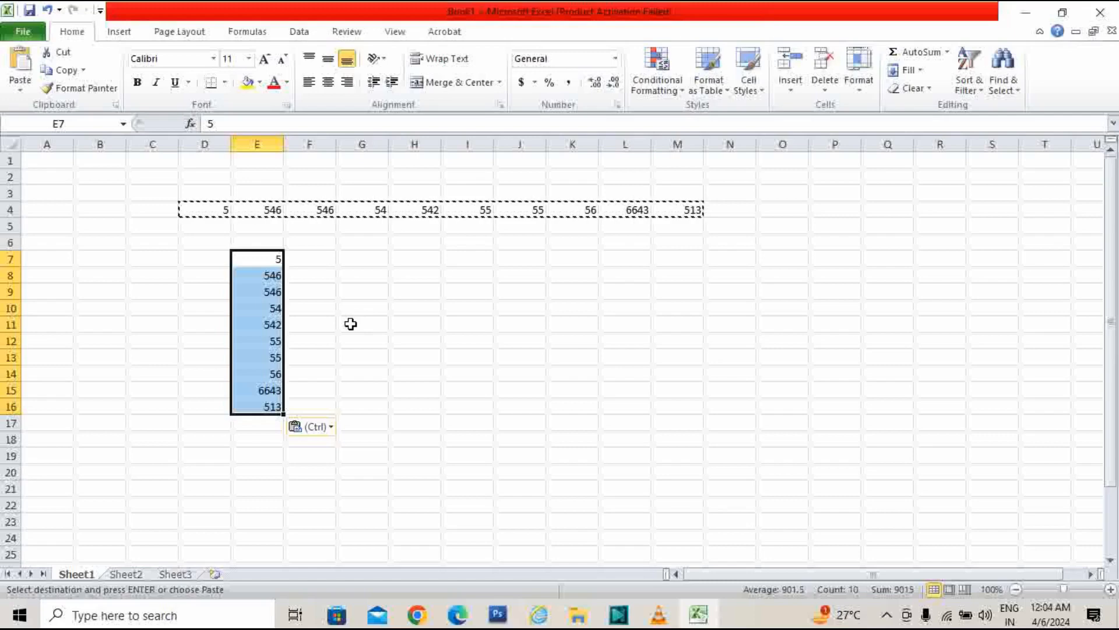
pyautogui.hotkey('ctrl', 'z')
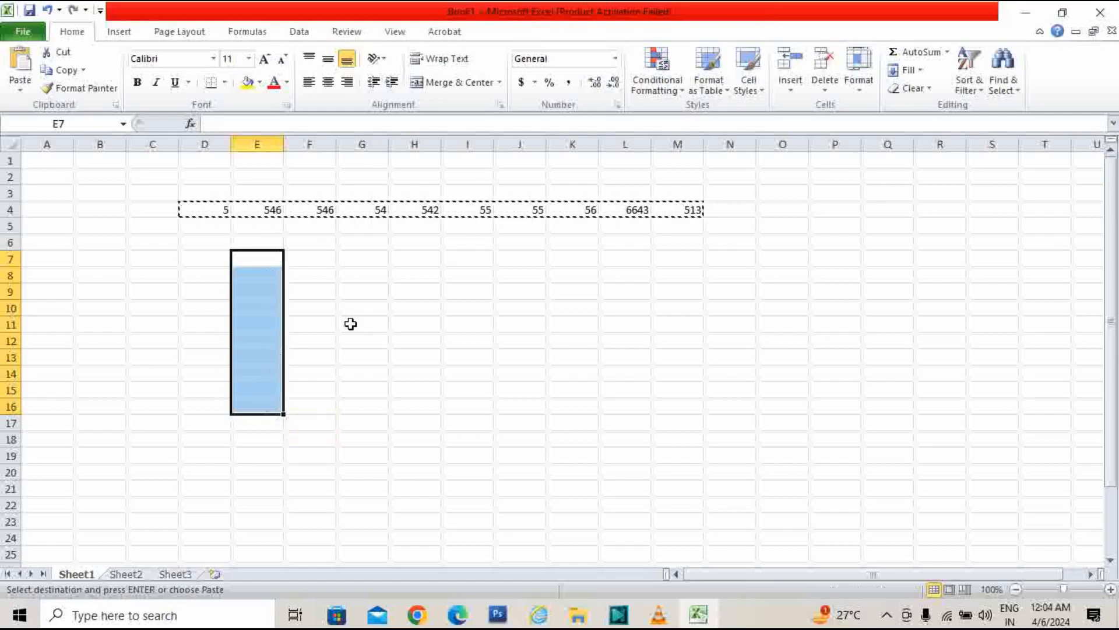
pyautogui.click(395, 249)
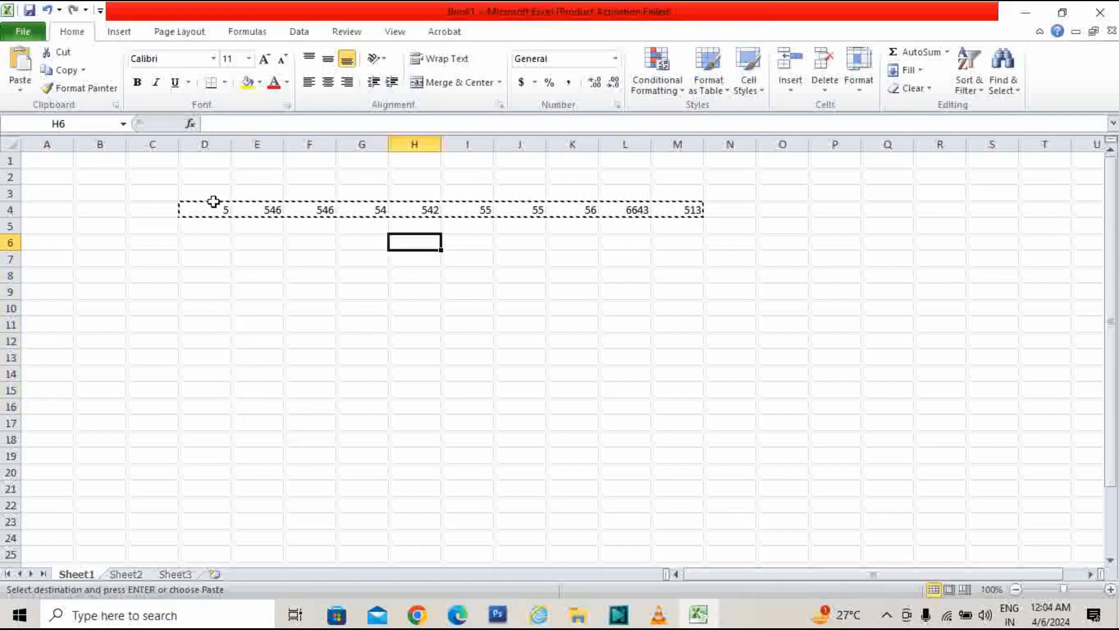
# - Paste the values of the copied row D4 to M4 transposed as a column starting at cell G7
pyautogui.moveTo(222, 210); pyautogui.dragTo(669, 213)
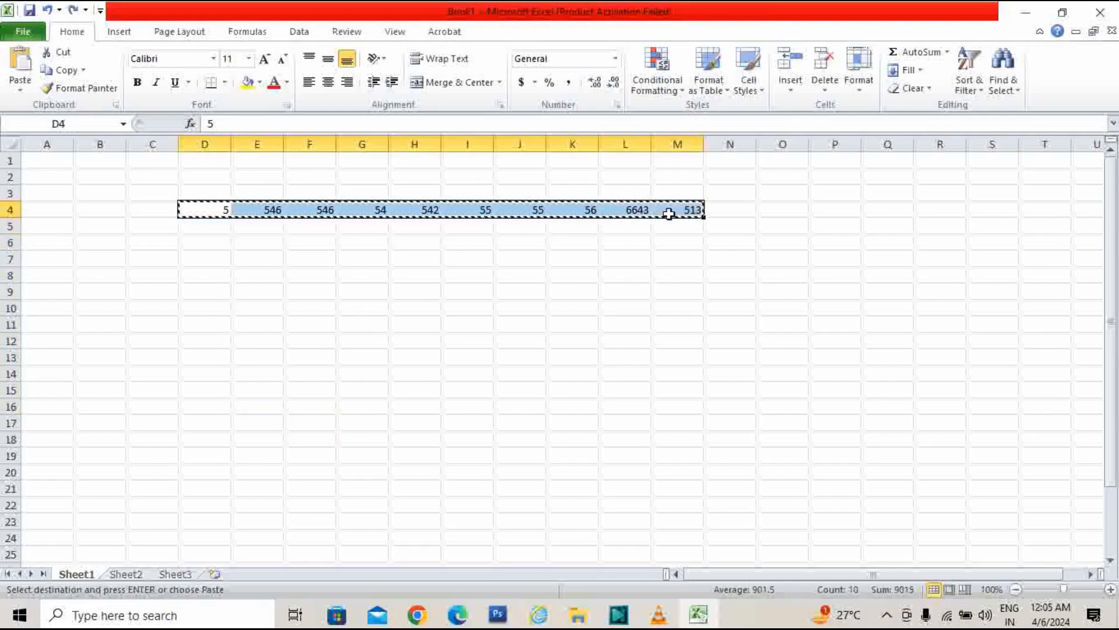
pyautogui.click(358, 258)
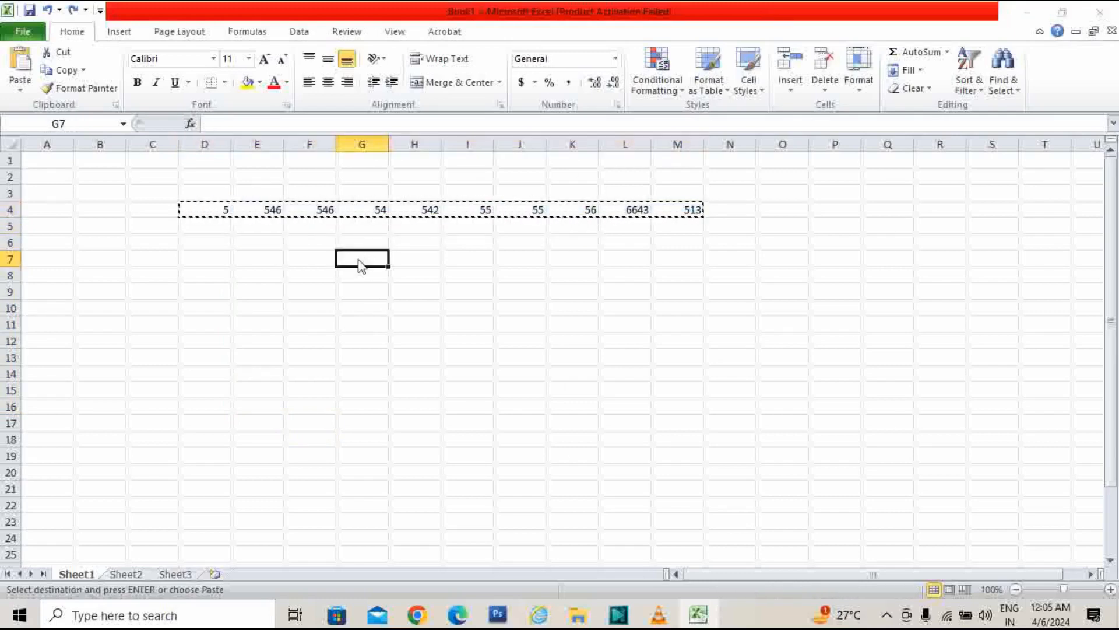
pyautogui.hotkey('ctrl', 'alt', 'v')
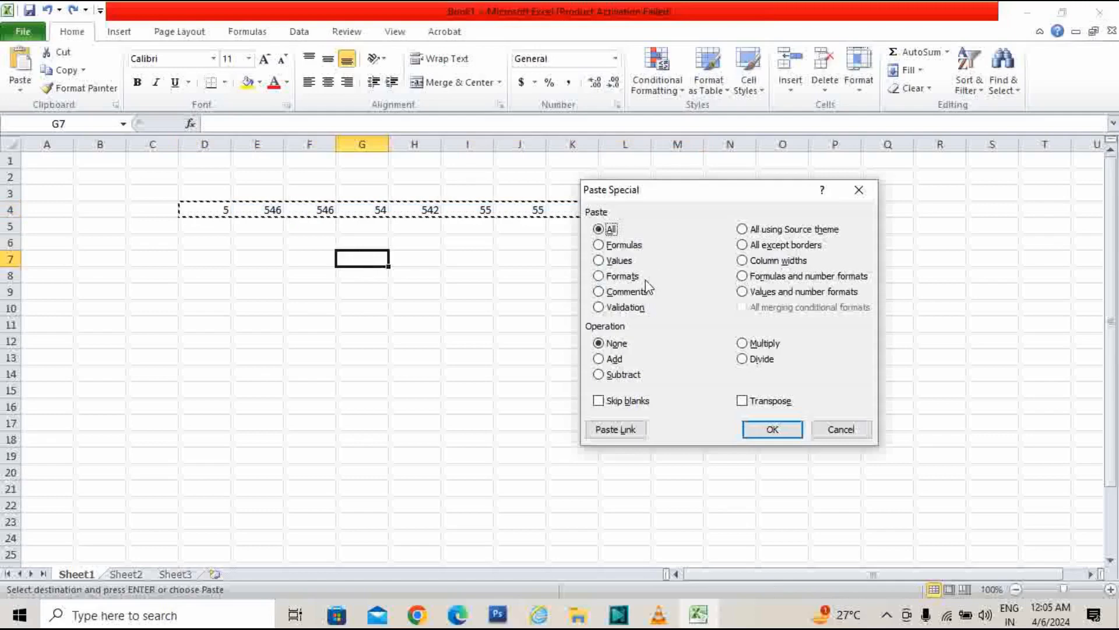
pyautogui.click(601, 261)
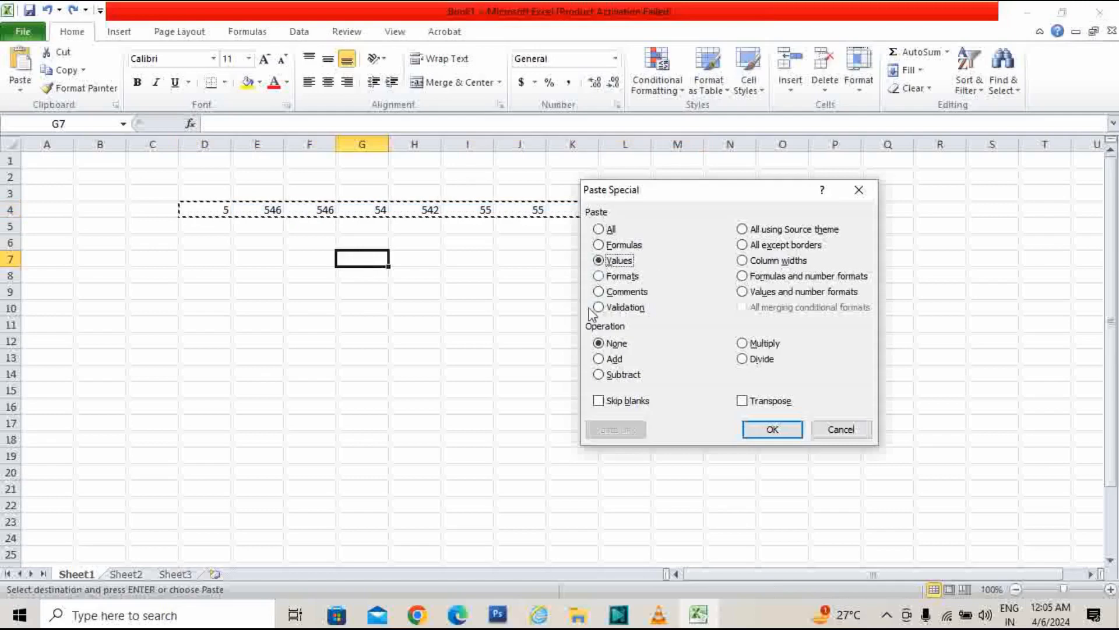
pyautogui.click(751, 401)
pyautogui.click(774, 430)
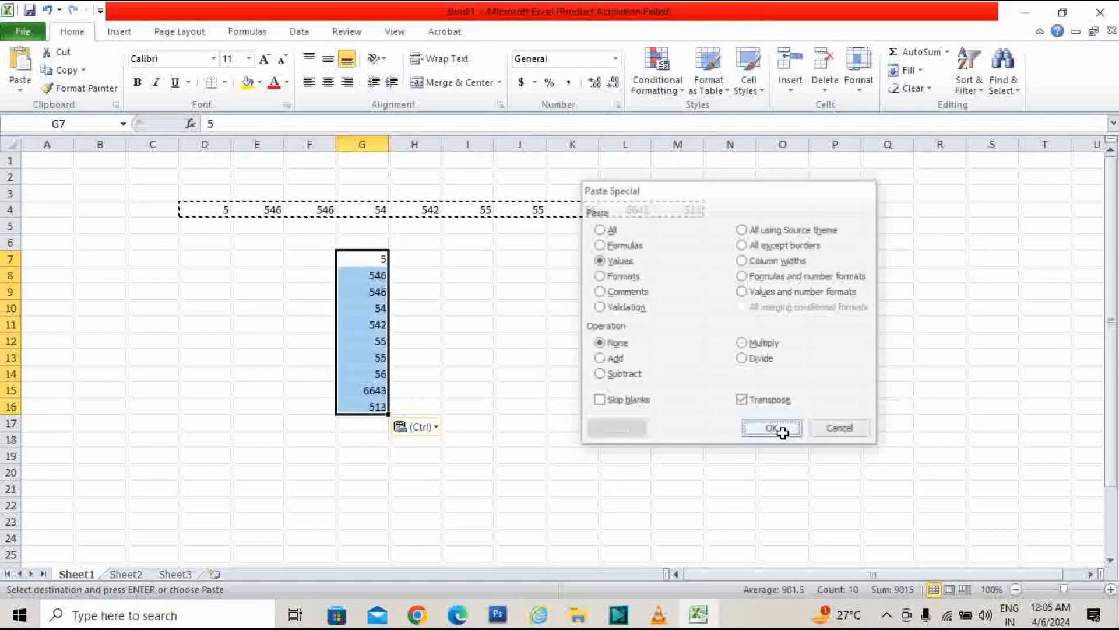
pyautogui.click(637, 425)
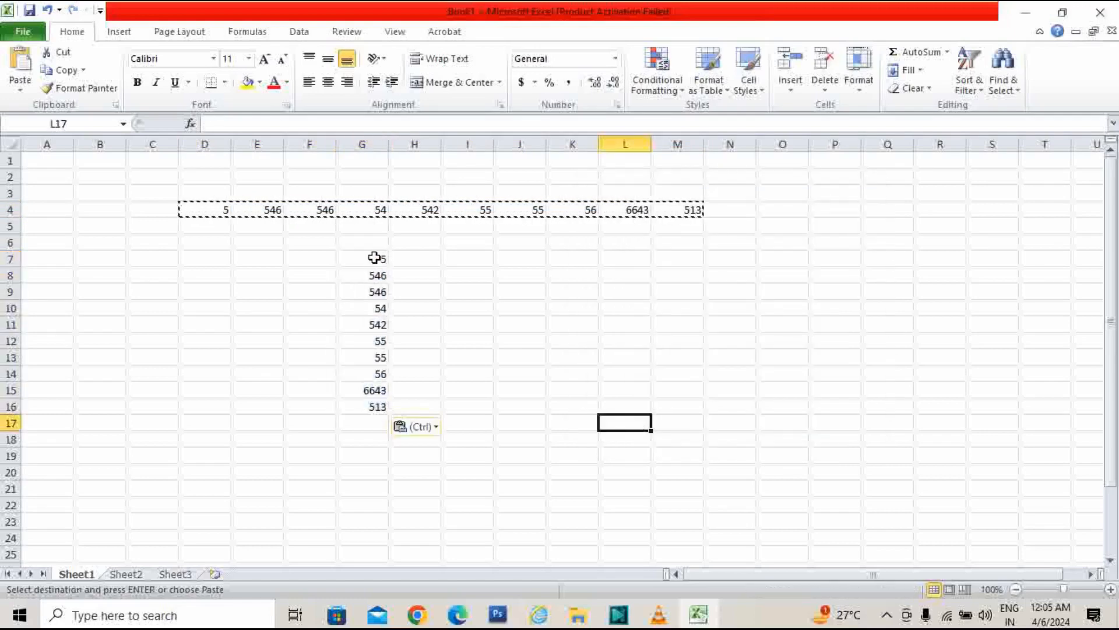
# - Try to clear the transposed numbers in column G, rows 7 to 16
pyautogui.moveTo(374, 257); pyautogui.dragTo(389, 404)
pyautogui.press('BackSpace')
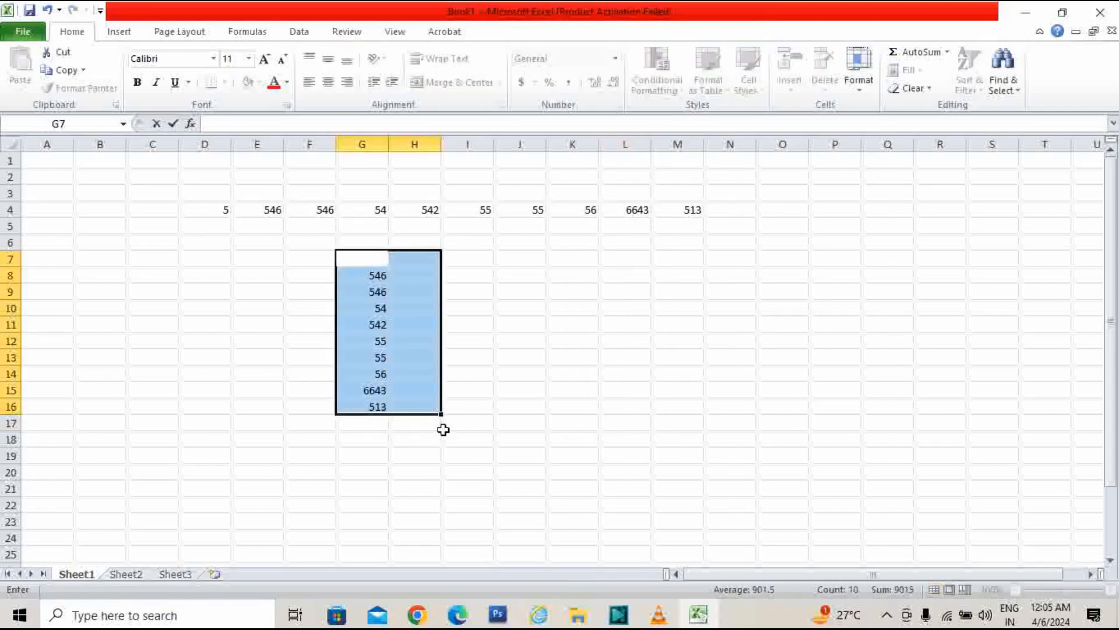
pyautogui.click(826, 358)
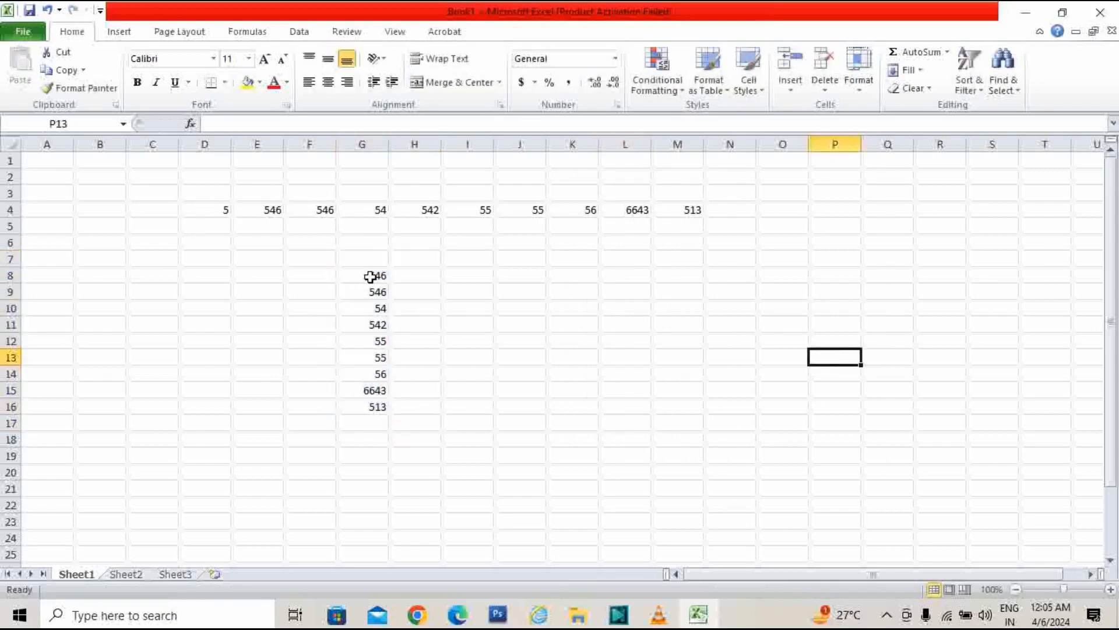
pyautogui.moveTo(369, 278); pyautogui.dragTo(382, 403)
pyautogui.press('BackSpace')
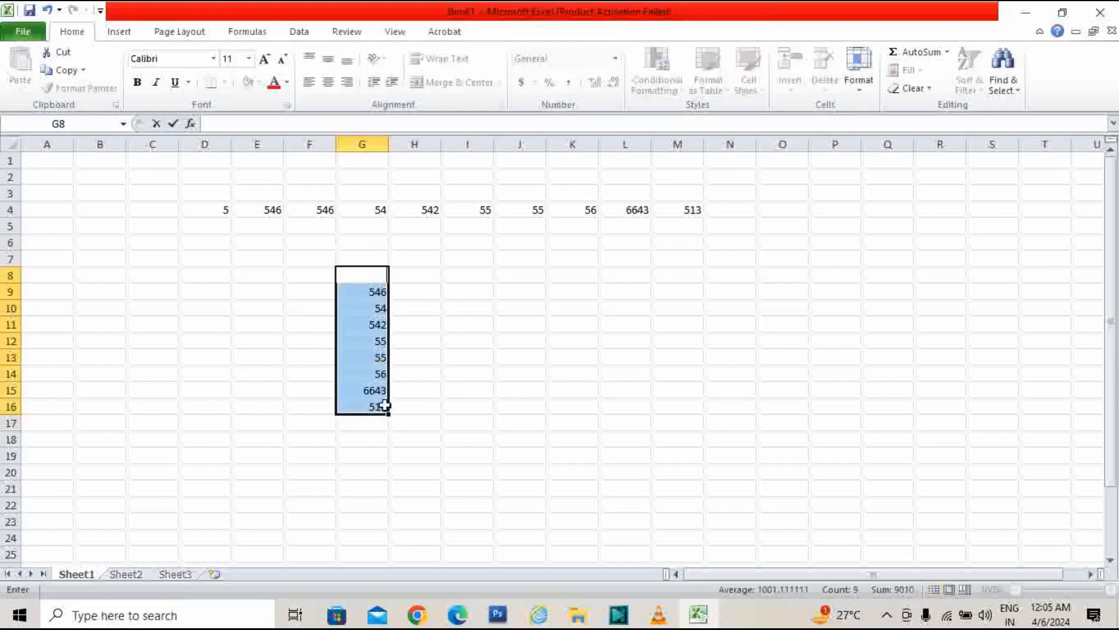
pyautogui.click(477, 369)
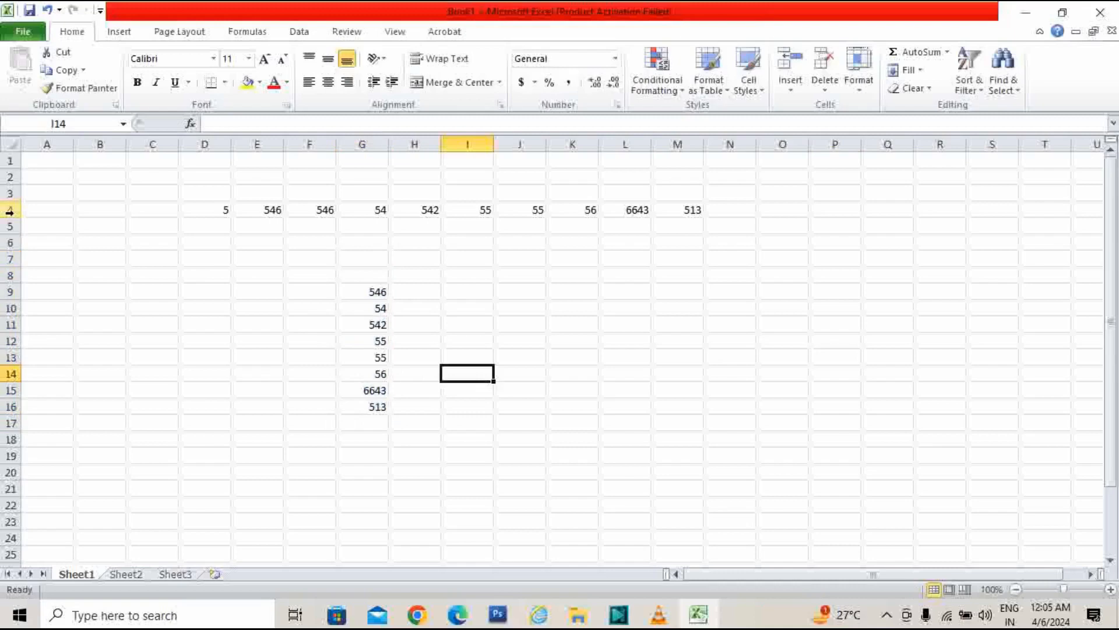
# - Delete rows 4 to 16, which hold the number row and the transposed column
pyautogui.moveTo(10, 211); pyautogui.dragTo(10, 406)
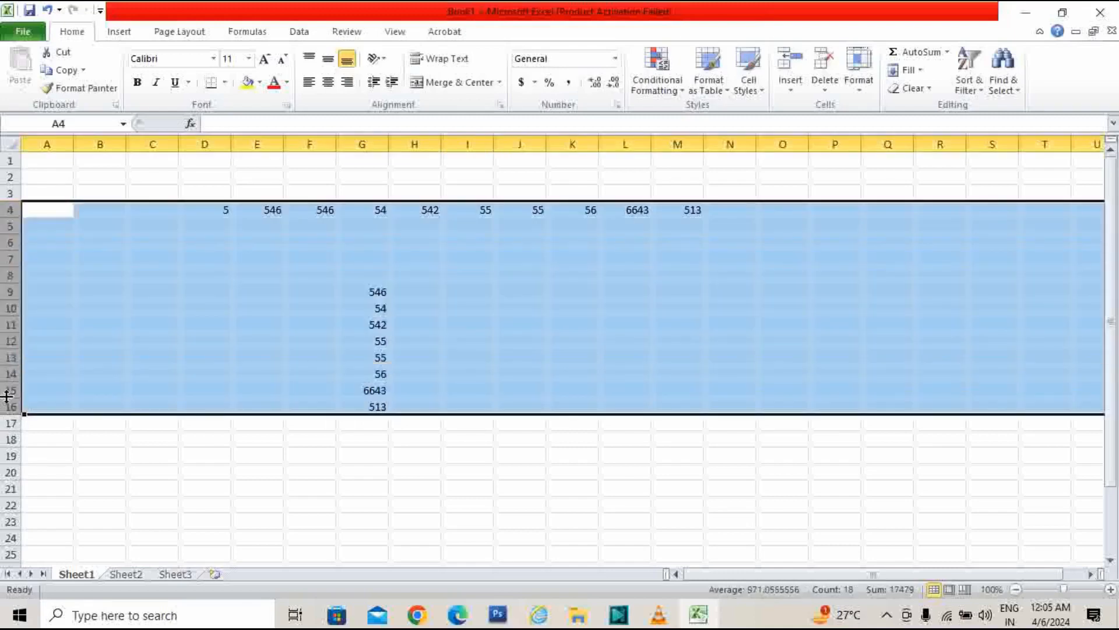
pyautogui.rightClick(10, 405)
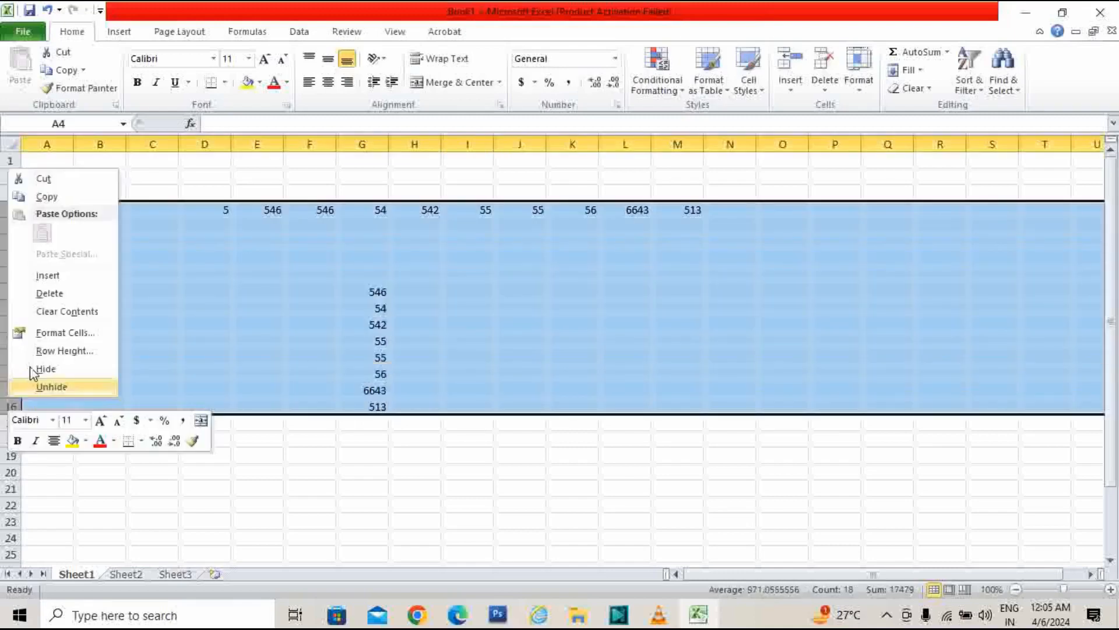
pyautogui.click(86, 298)
pyautogui.click(449, 469)
# - Enter the numbers 55, 255 and 555 down column A in cells A7 to A9
pyautogui.click(67, 263)
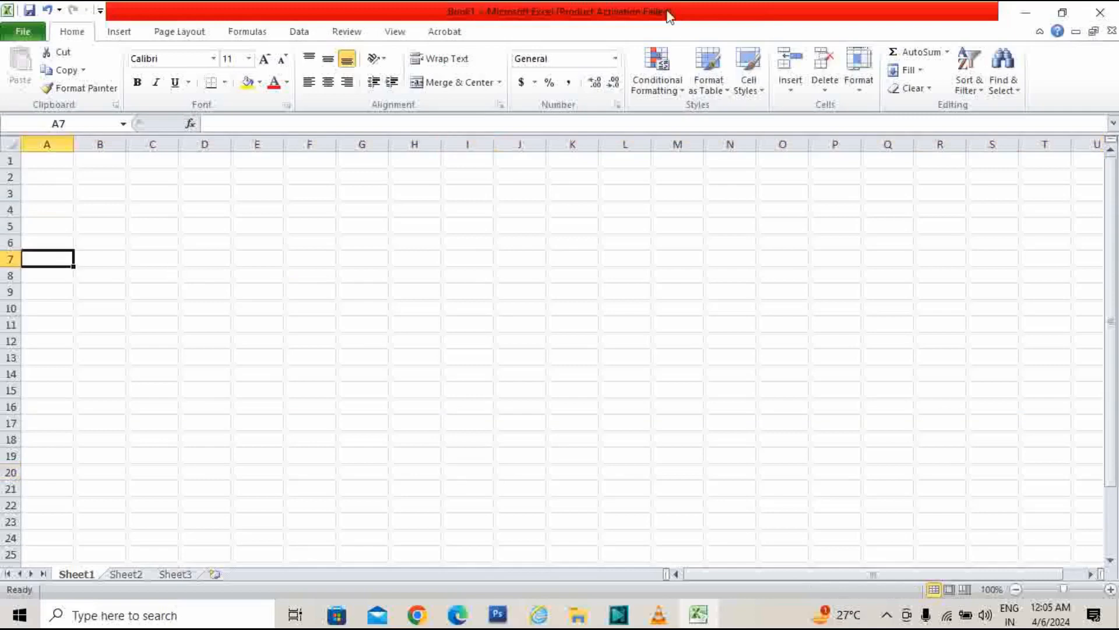
pyautogui.write('55')
pyautogui.press('Return')
pyautogui.write('255')
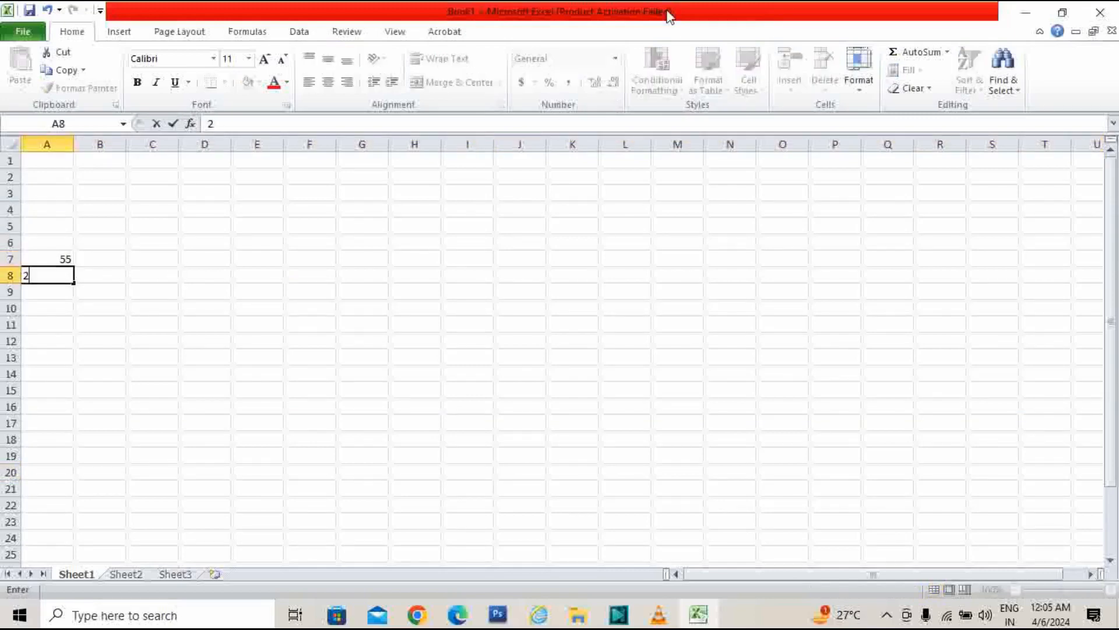
pyautogui.press('Return')
pyautogui.write('555')
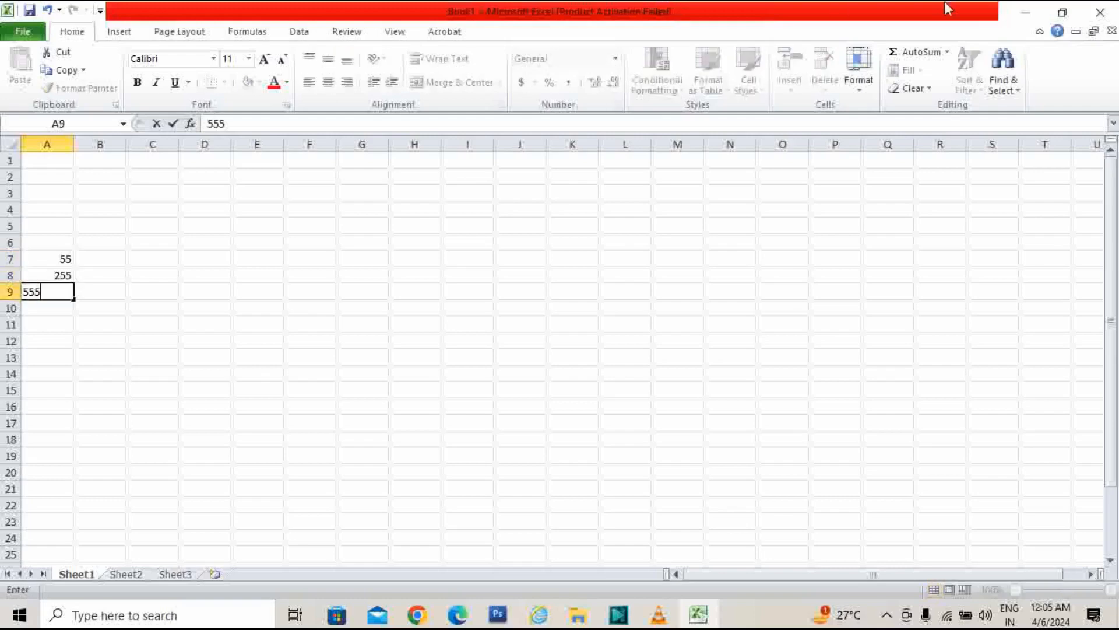
pyautogui.press('Return')
# - Continue the number column with 22, 55, 255 and 555 in cells A10 to A13
pyautogui.write('22')
pyautogui.press('Return')
pyautogui.write('55')
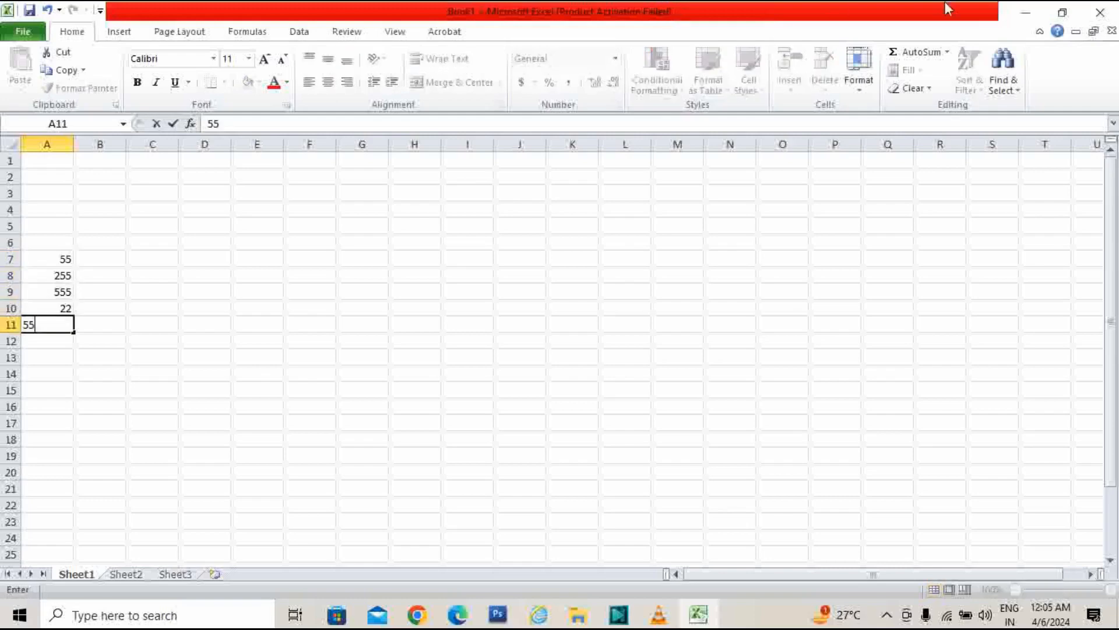
pyautogui.press('Return')
pyautogui.write('255')
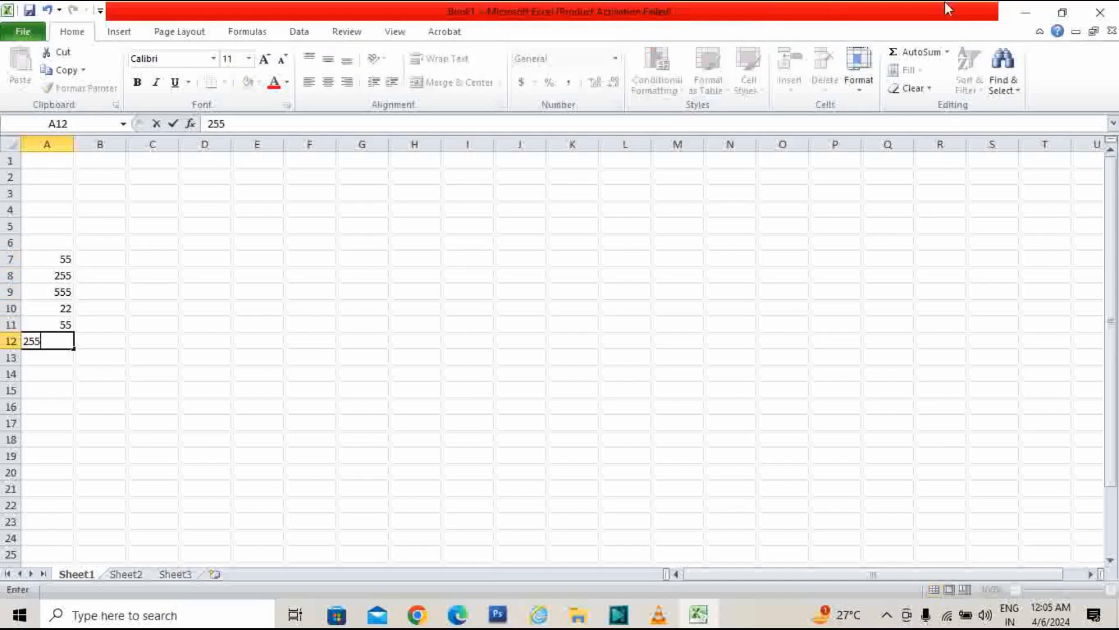
pyautogui.press('Return')
pyautogui.write('555')
pyautogui.press('Return')
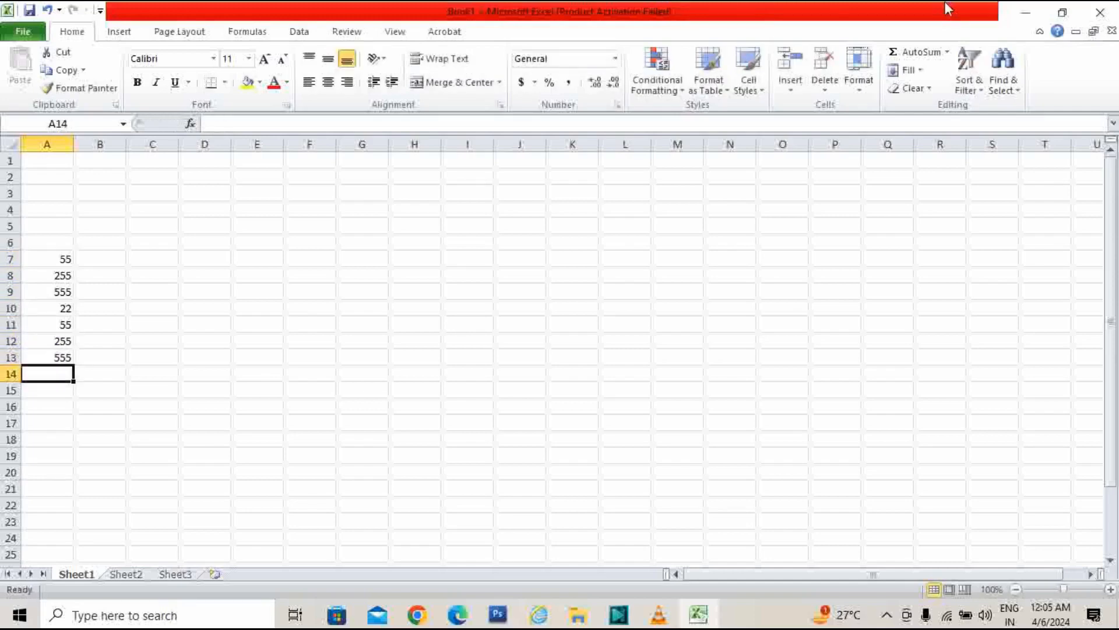
pyautogui.click(119, 391)
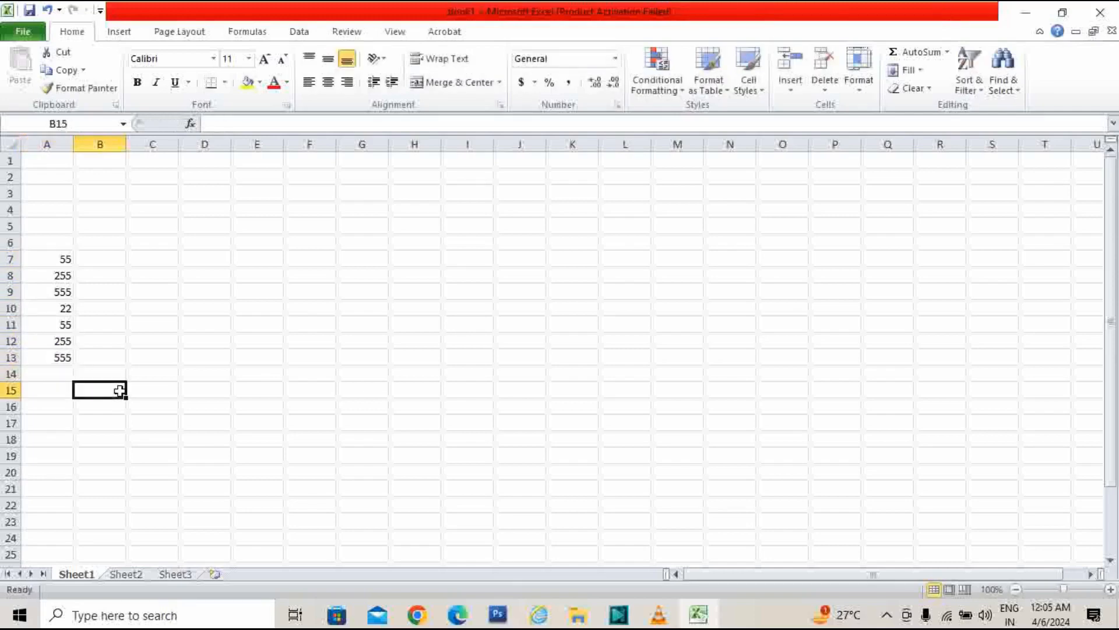
# - Insert two blank rows at row 10, directly above the number 22
pyautogui.click(10, 308)
pyautogui.rightClick(13, 313)
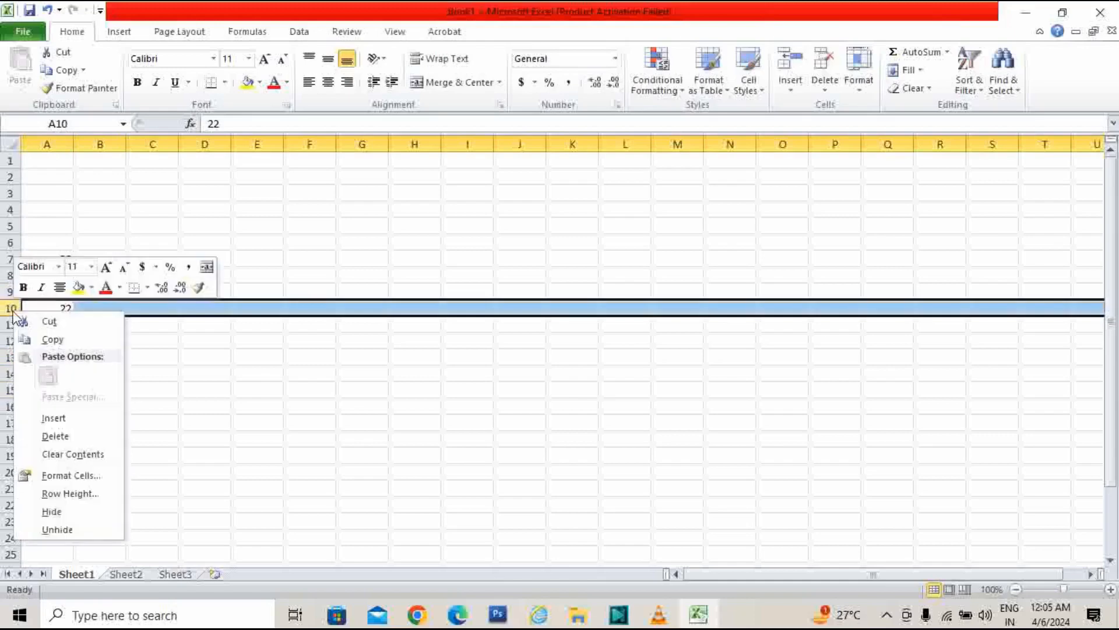
pyautogui.click(52, 422)
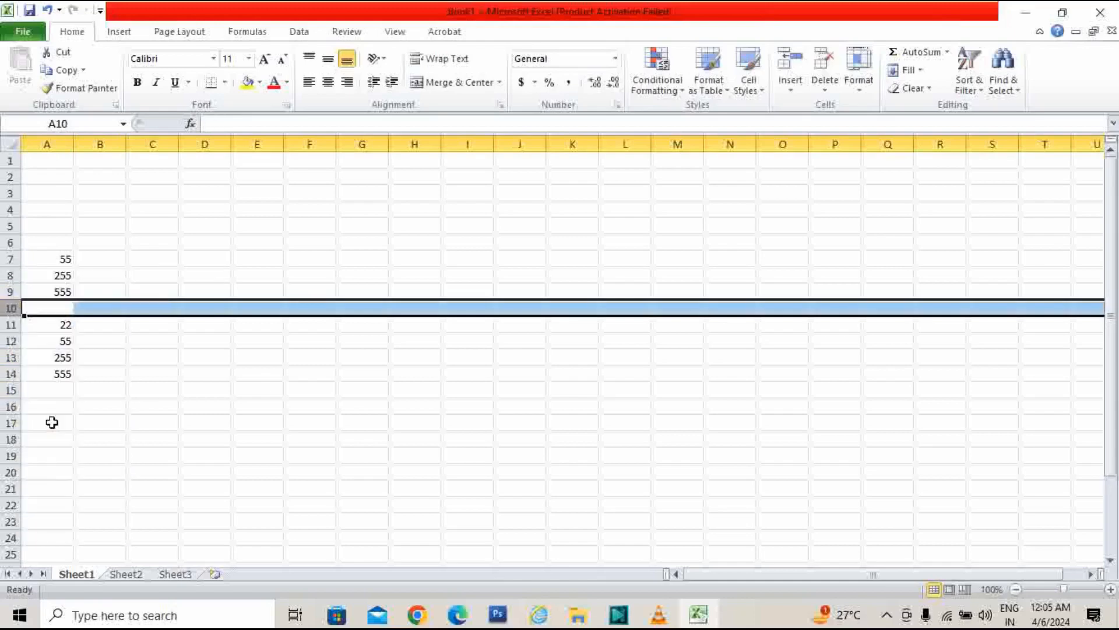
pyautogui.rightClick(11, 307)
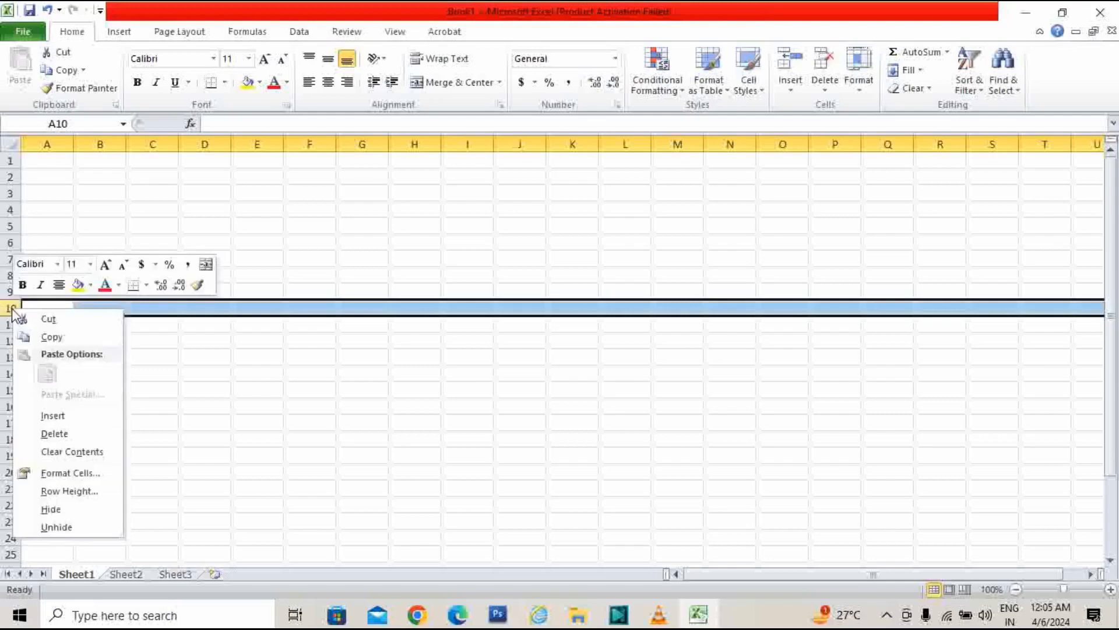
pyautogui.click(52, 415)
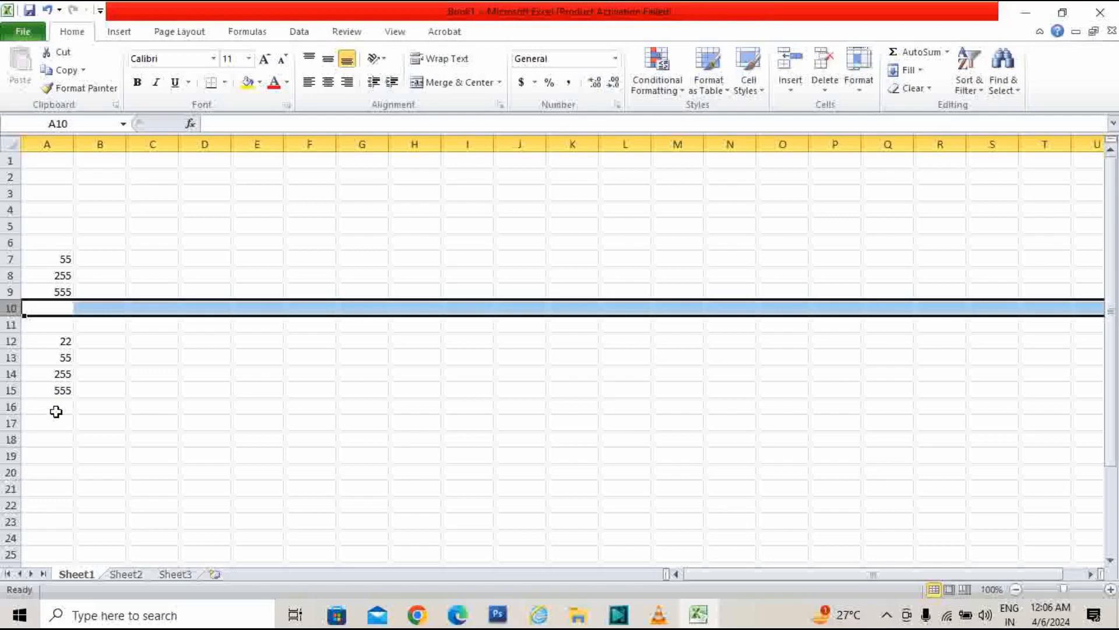
pyautogui.click(150, 390)
# - Fill the inserted blank cells A10 and A11 with 55 and 555
pyautogui.click(66, 309)
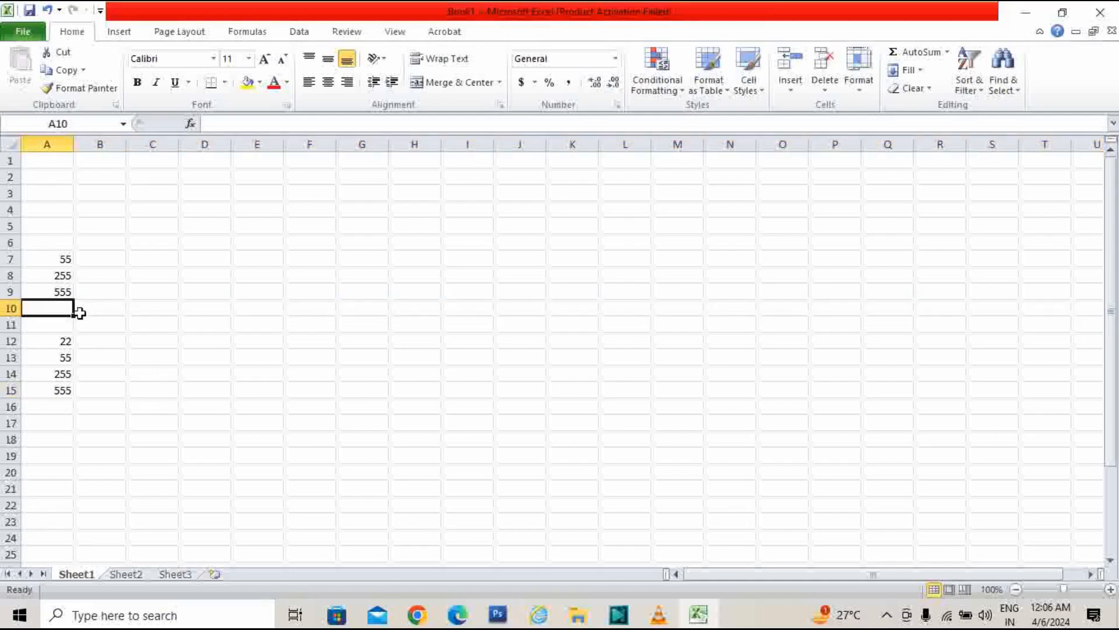
pyautogui.write('55')
pyautogui.press('Return')
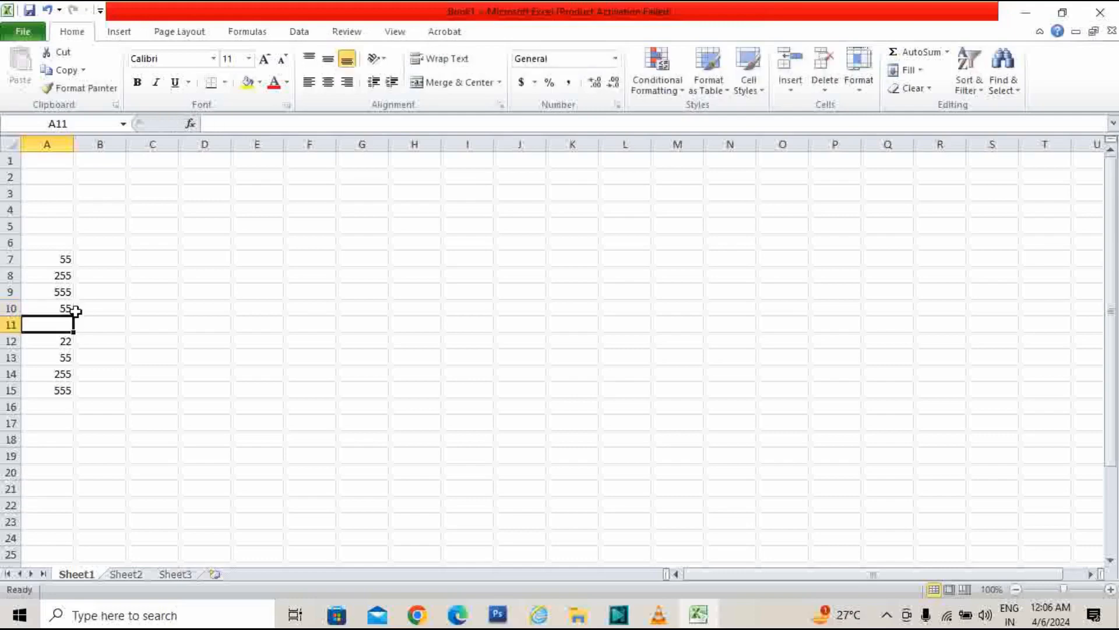
pyautogui.write('555')
pyautogui.press('Return')
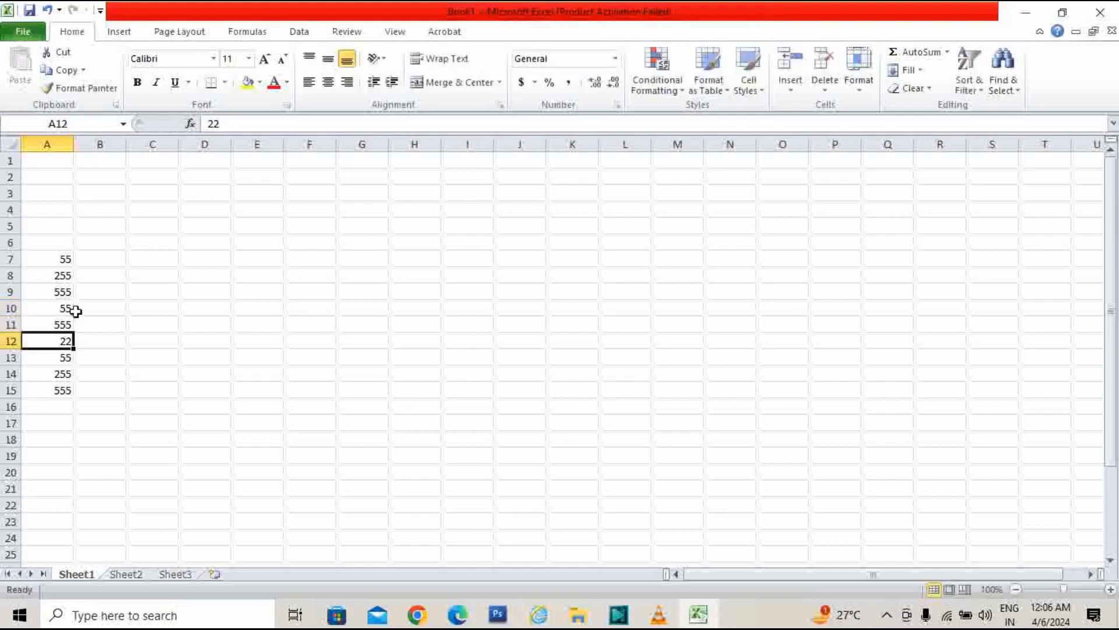
pyautogui.click(166, 293)
# - Try to delete rows 7 to 15, which hold the number column
pyautogui.moveTo(8, 259); pyautogui.dragTo(12, 390)
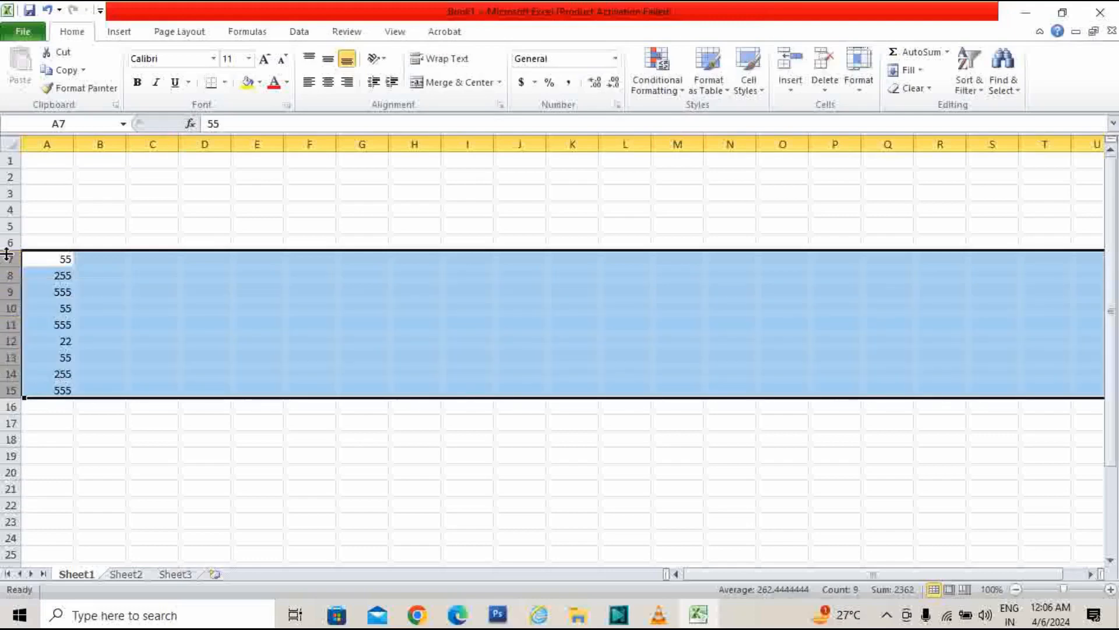
pyautogui.rightClick(7, 254)
pyautogui.click(29, 380)
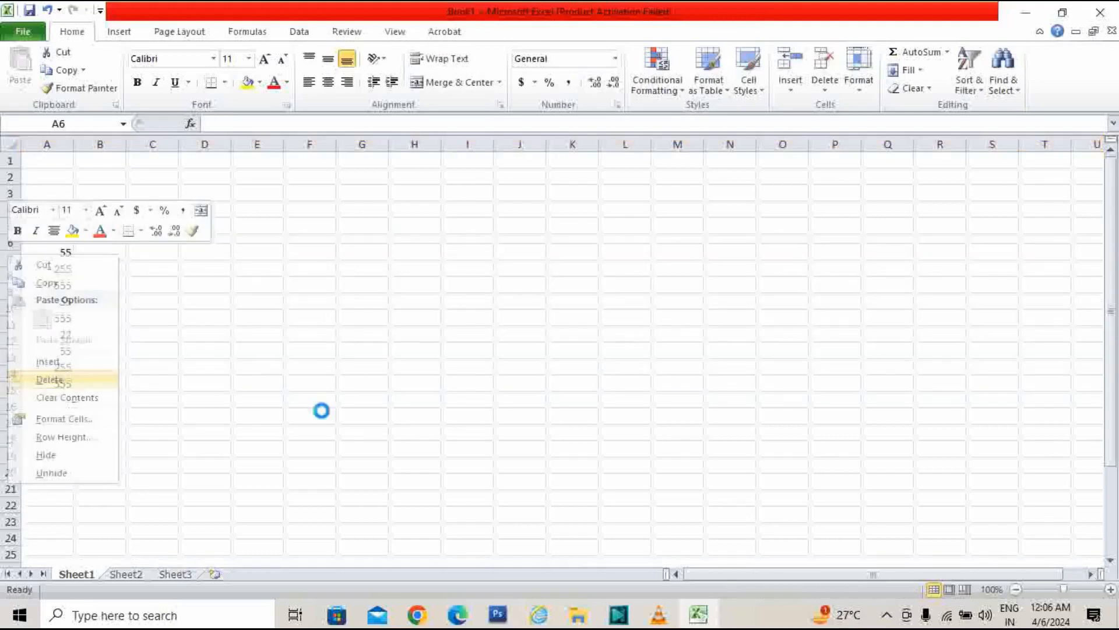
pyautogui.click(321, 410)
# - Delete rows 6 to 14 so that the whole number column is removed
pyautogui.moveTo(10, 242); pyautogui.dragTo(23, 378)
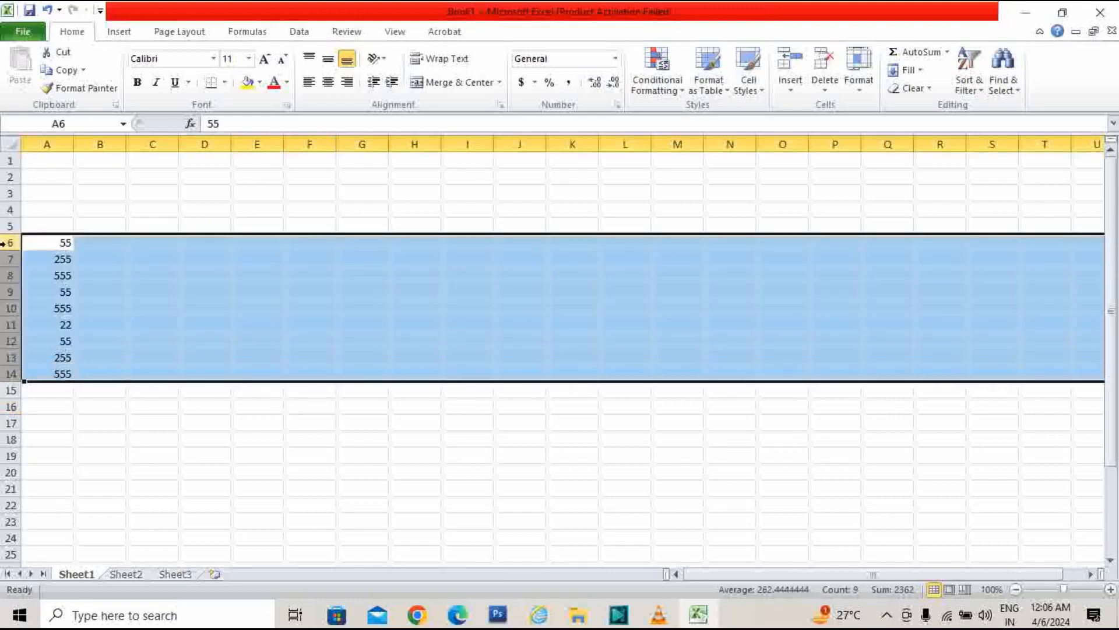
pyautogui.rightClick(9, 244)
pyautogui.click(50, 368)
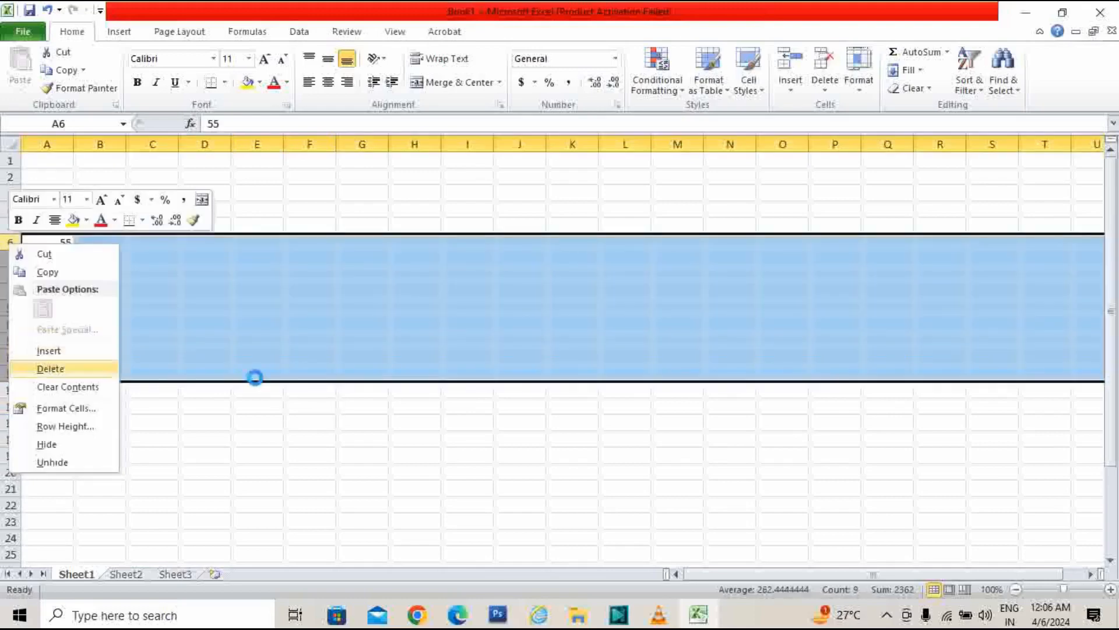
pyautogui.click(614, 457)
# - Enter the sample texts A, GD, GDG, HTH and HHY across cells D2 to H2
pyautogui.click(369, 175)
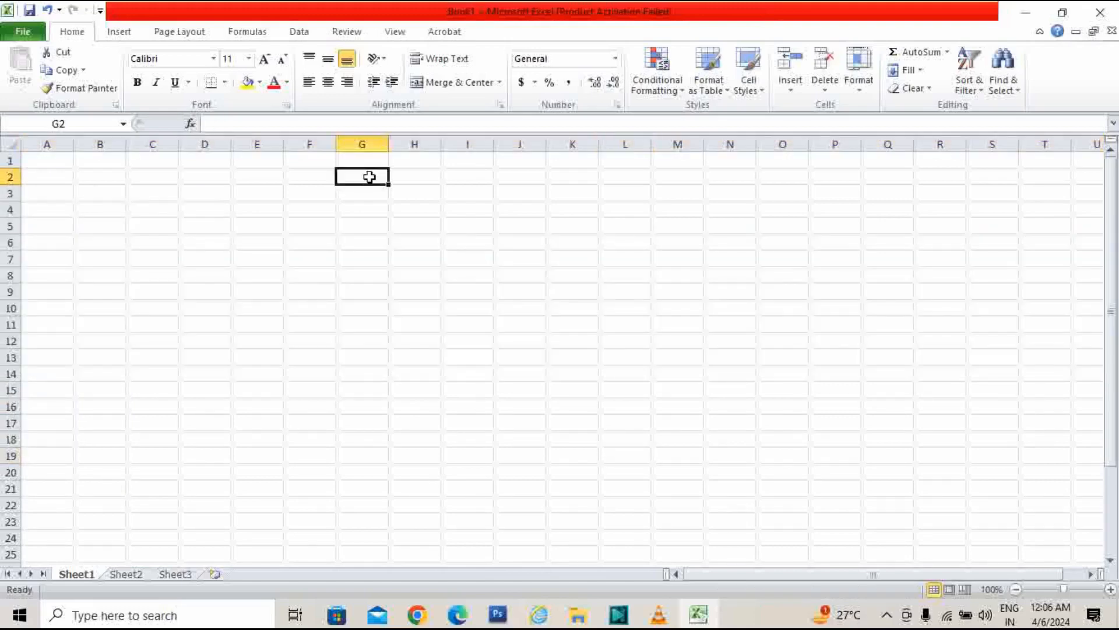
pyautogui.click(189, 184)
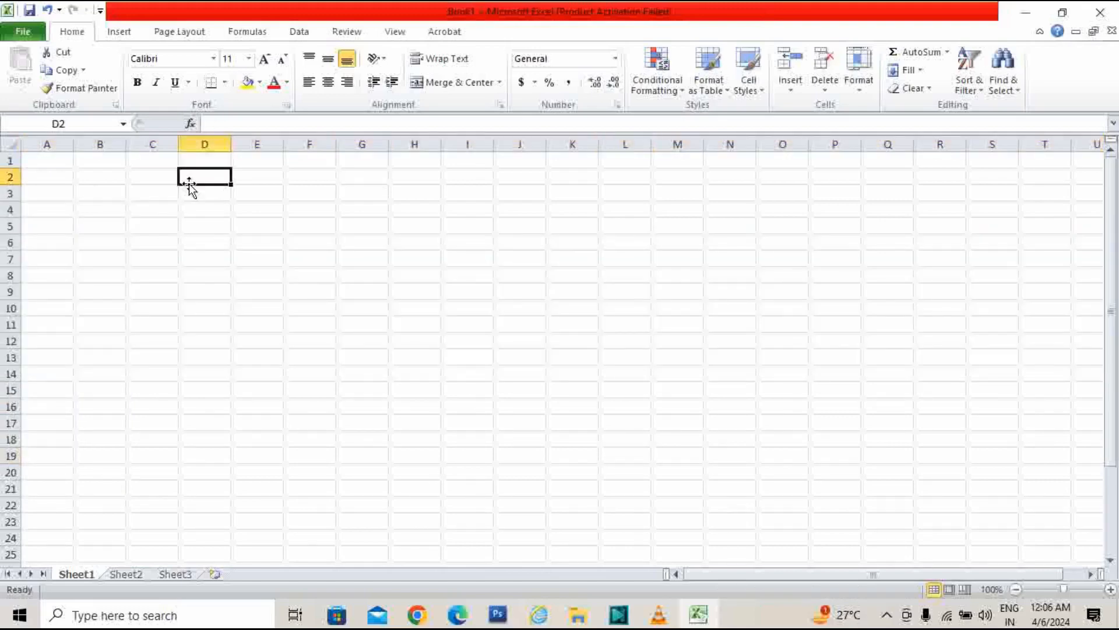
pyautogui.write('A')
pyautogui.click(269, 178)
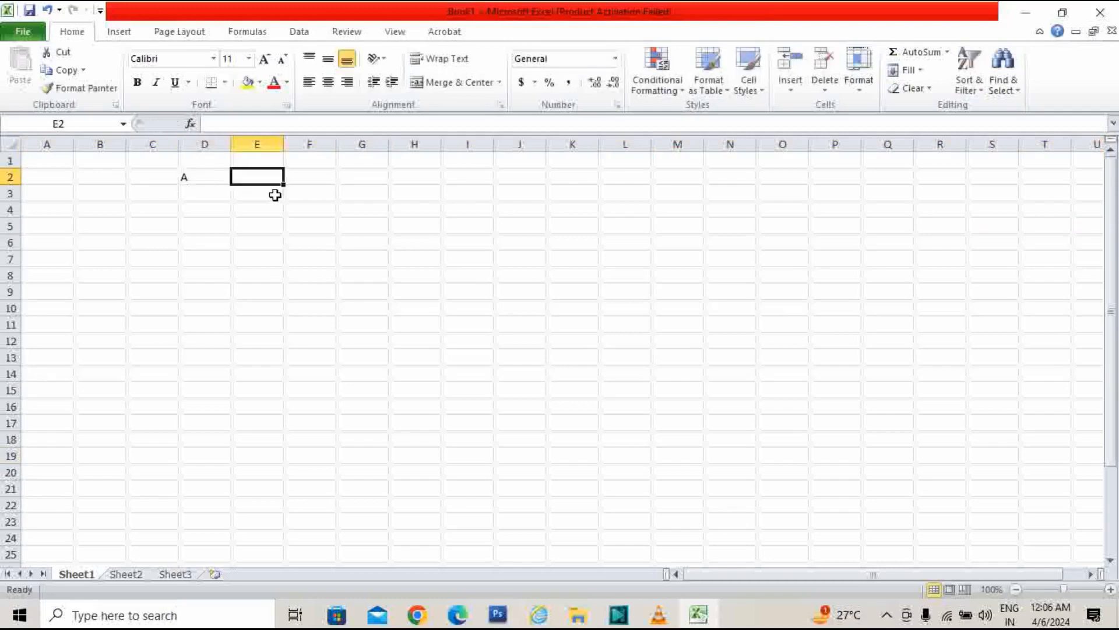
pyautogui.write('GD')
pyautogui.press('Tab')
pyautogui.write('GDG')
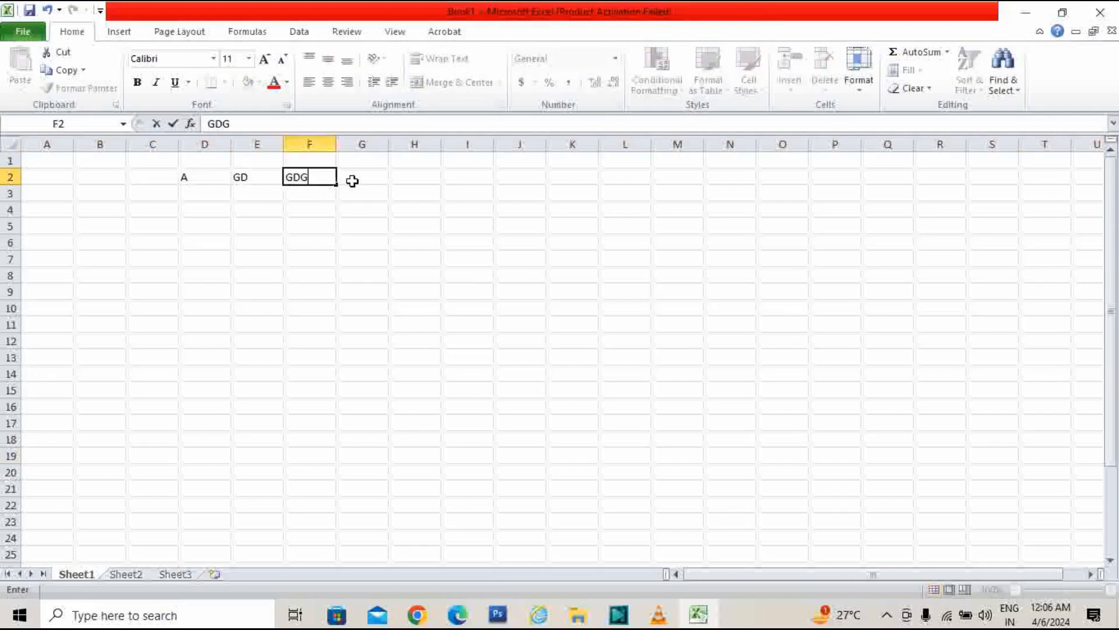
pyautogui.click(353, 181)
pyautogui.write('HTH')
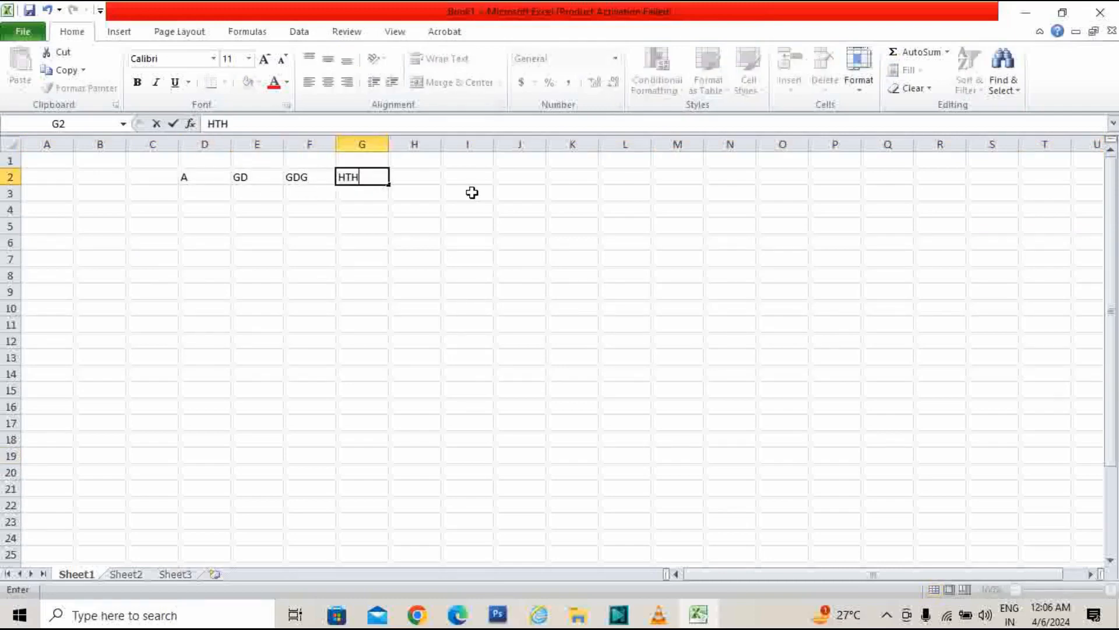
pyautogui.press('Tab')
pyautogui.write('HHY')
pyautogui.click(488, 192)
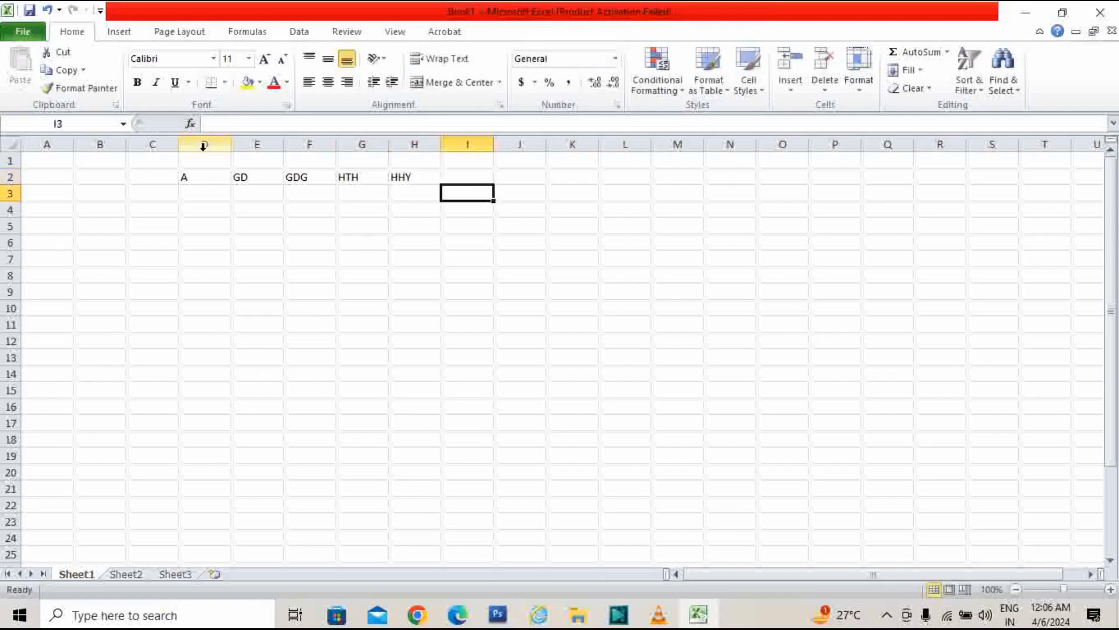
# - Hide columns E to G, which hold the middle three sample texts
pyautogui.moveTo(256, 144); pyautogui.dragTo(357, 145)
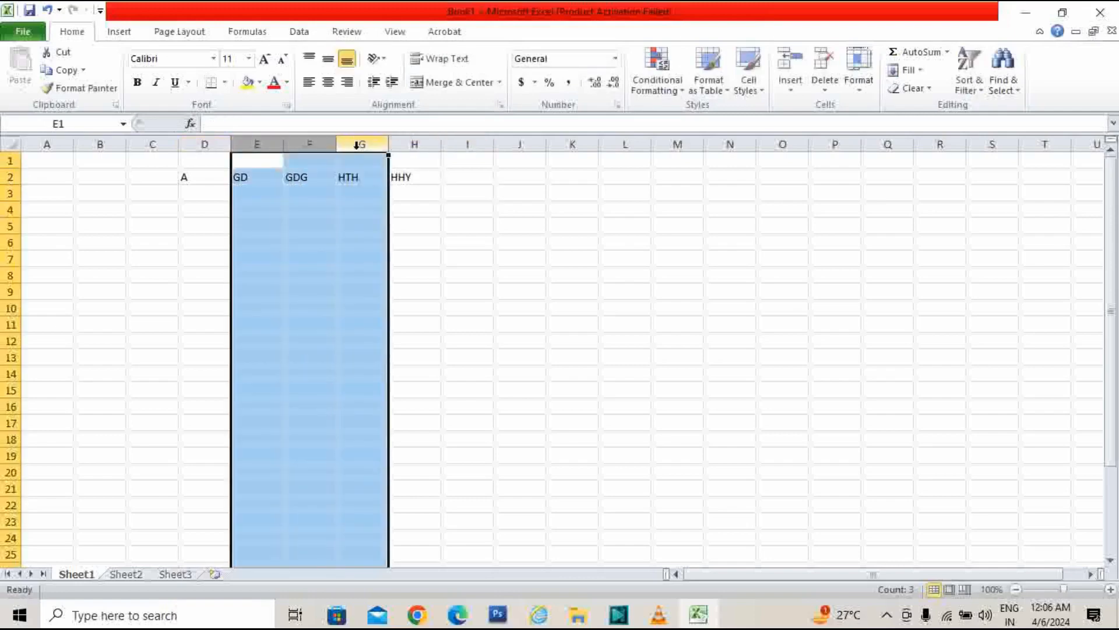
pyautogui.rightClick(357, 145)
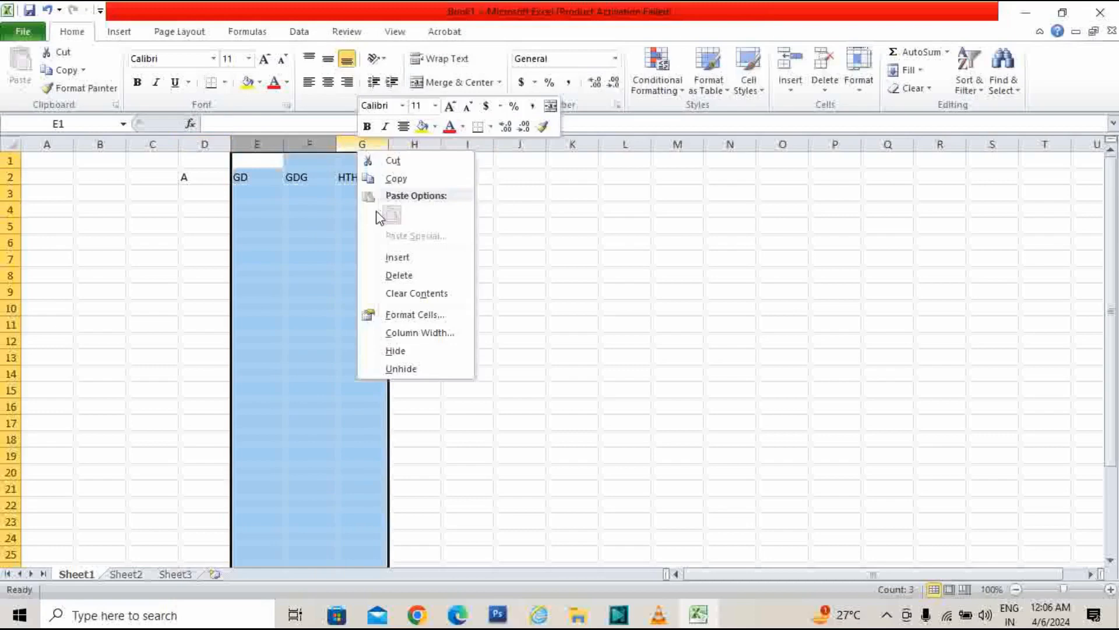
pyautogui.click(408, 352)
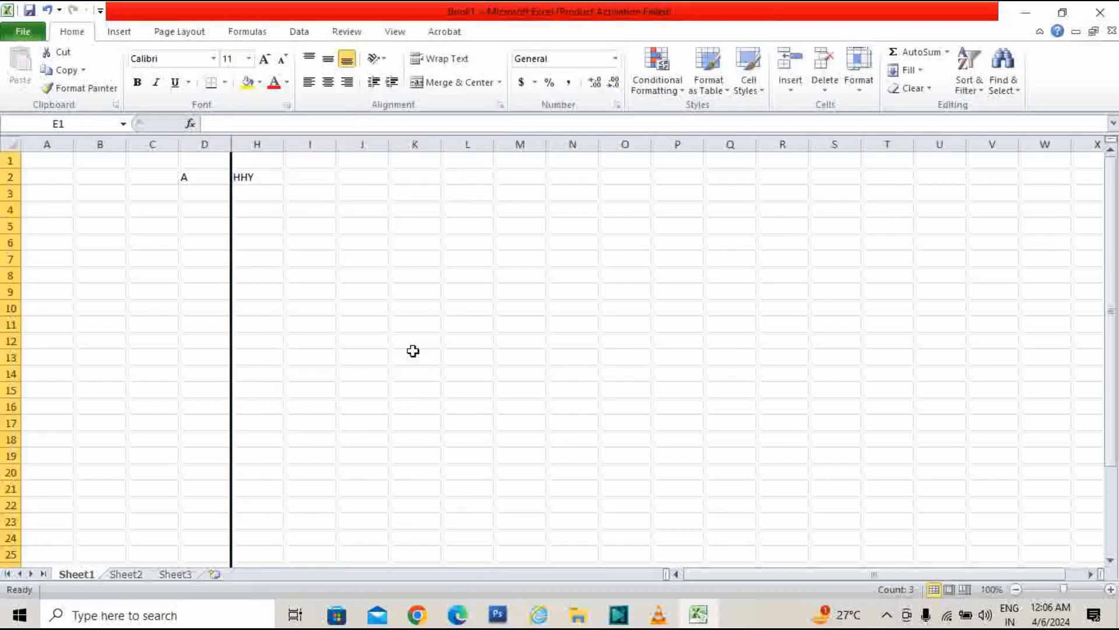
pyautogui.click(384, 294)
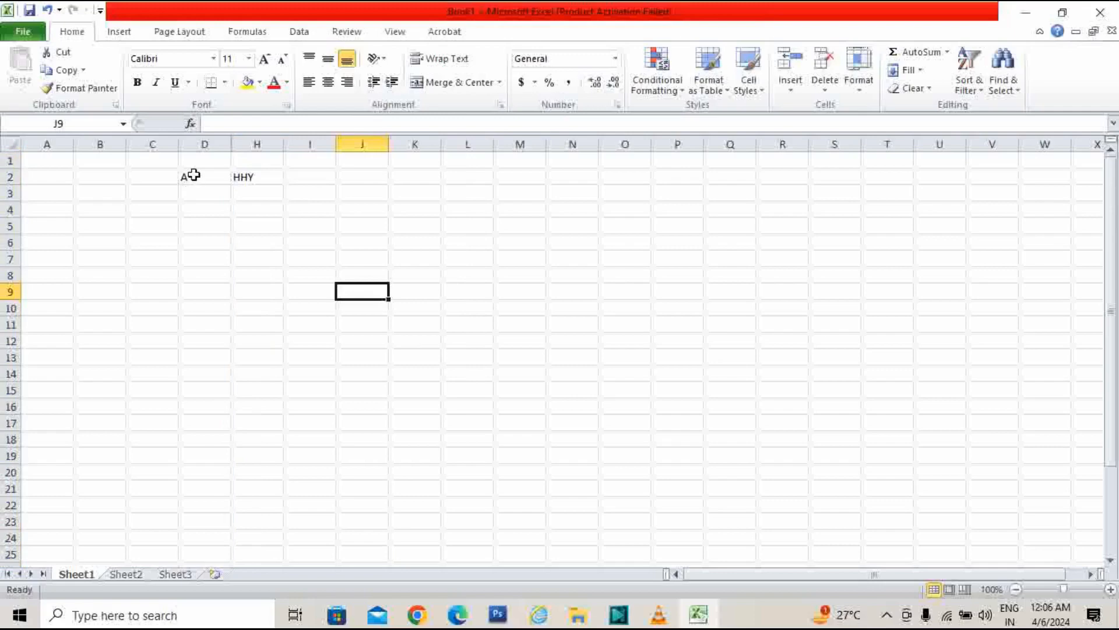
# - Clear the remaining sample texts from cells D2 and H2
pyautogui.moveTo(187, 177); pyautogui.dragTo(270, 187)
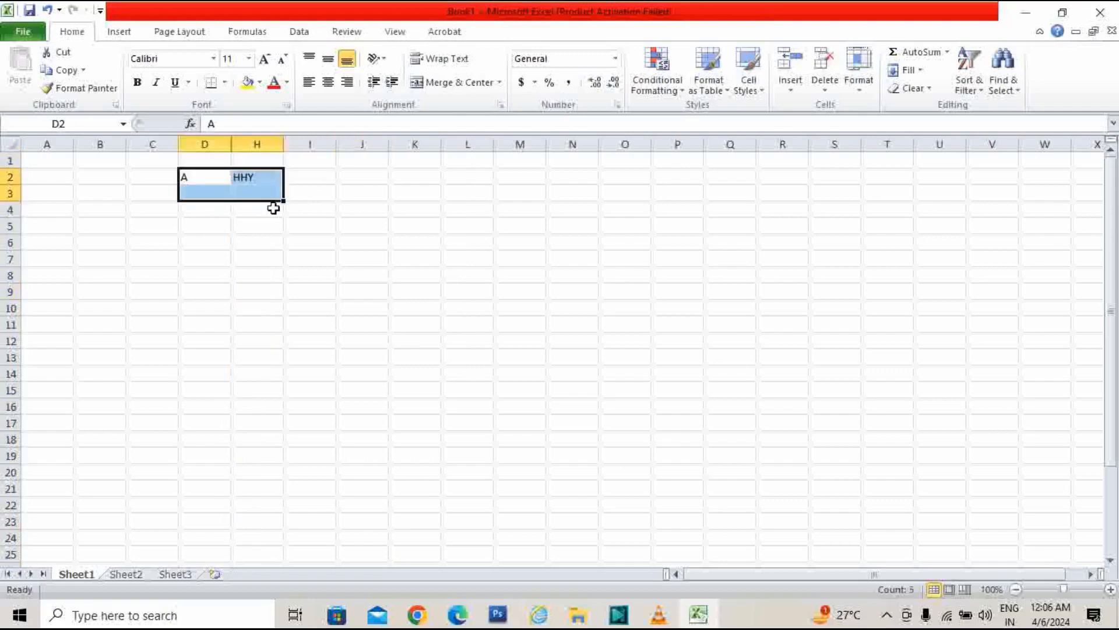
pyautogui.press('BackSpace')
pyautogui.click(319, 213)
pyautogui.click(250, 173)
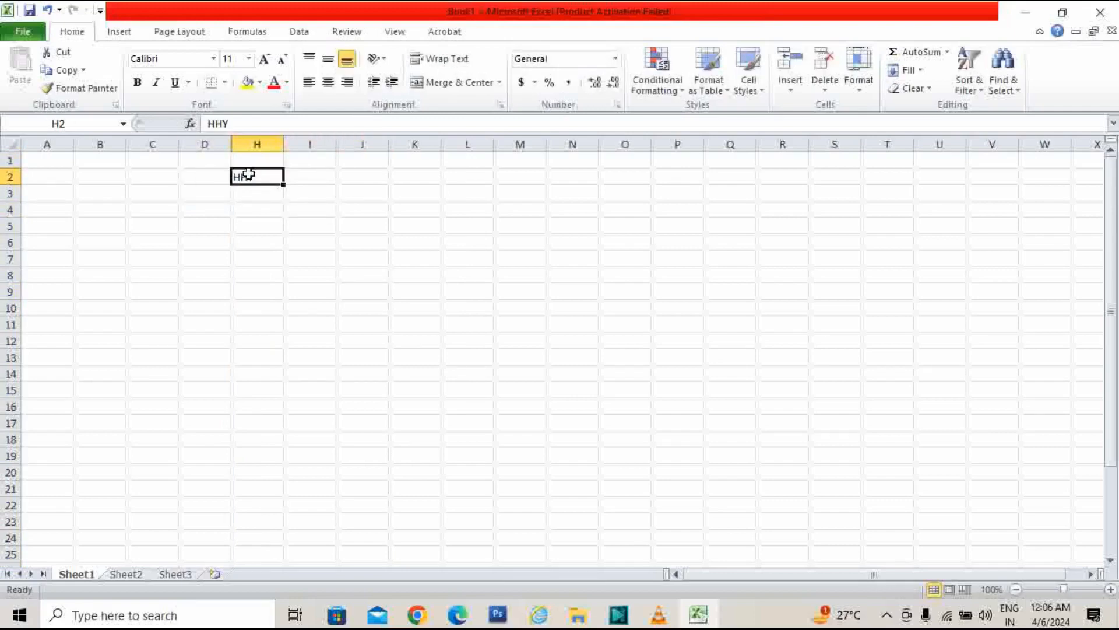
pyautogui.press('BackSpace')
# - Enter A in cells J5 and J7, leaving J6 blank between them
pyautogui.click(365, 220)
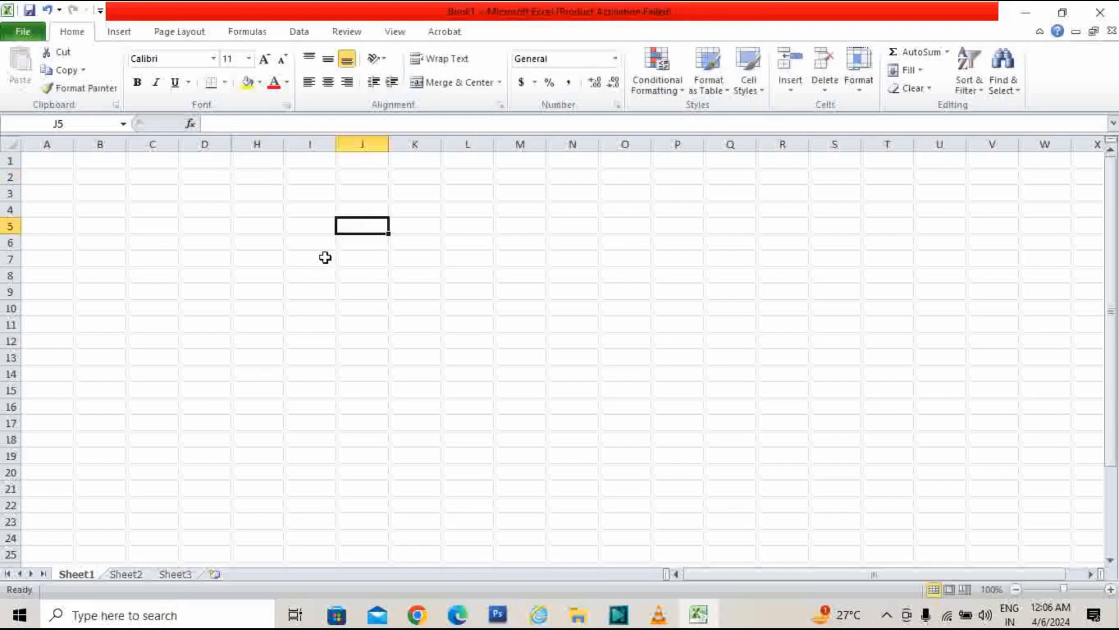
pyautogui.write('A')
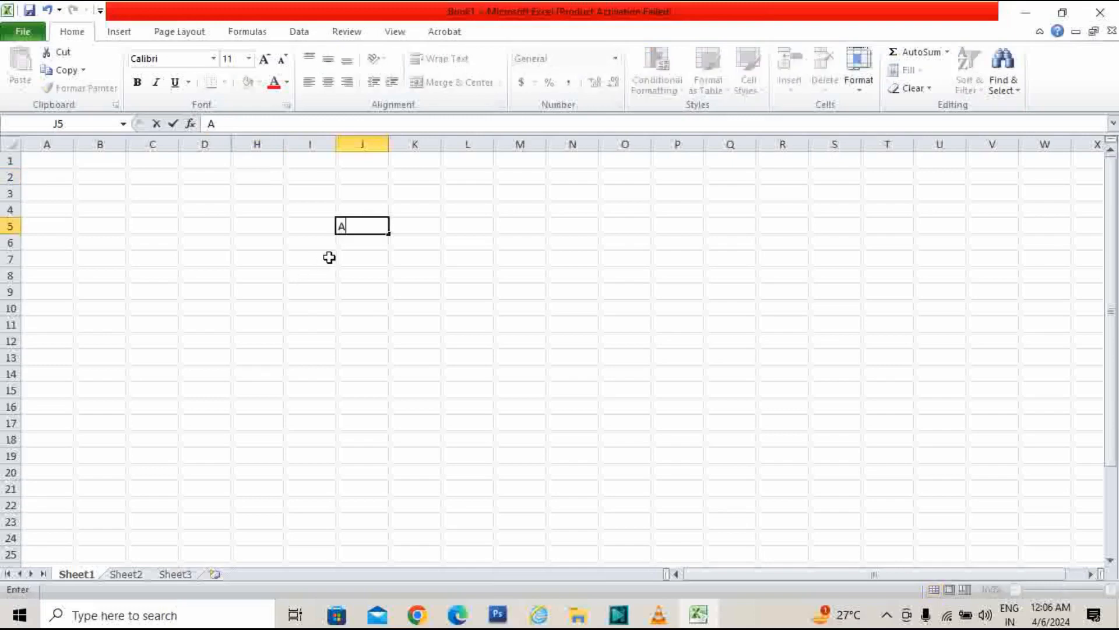
pyautogui.click(368, 275)
pyautogui.click(371, 256)
pyautogui.write('A')
pyautogui.click(375, 279)
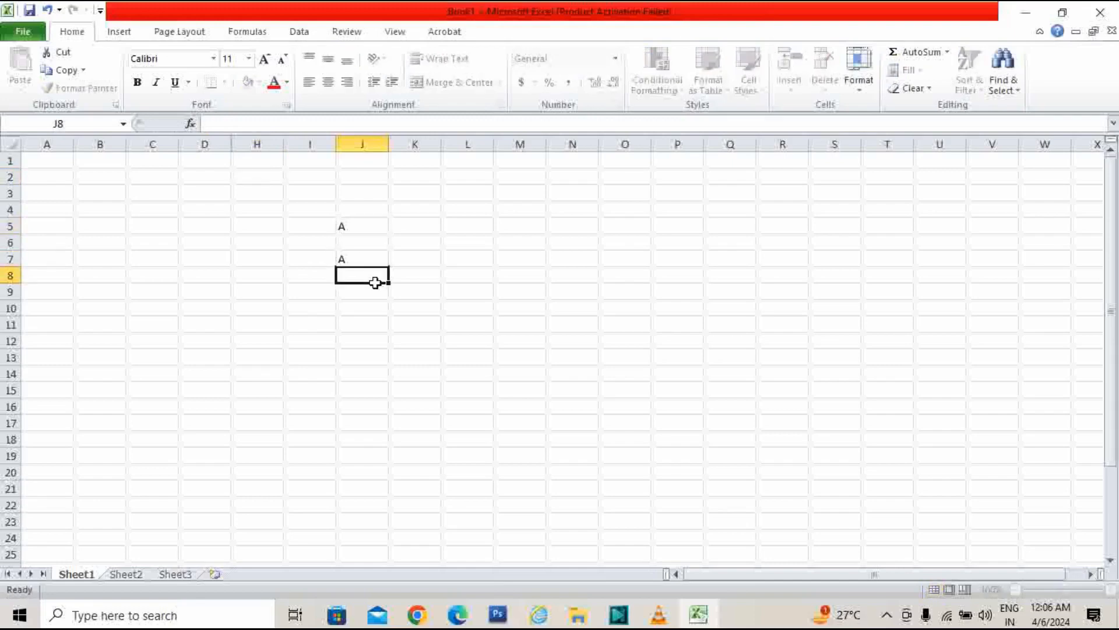
pyautogui.write('V')
pyautogui.click(380, 294)
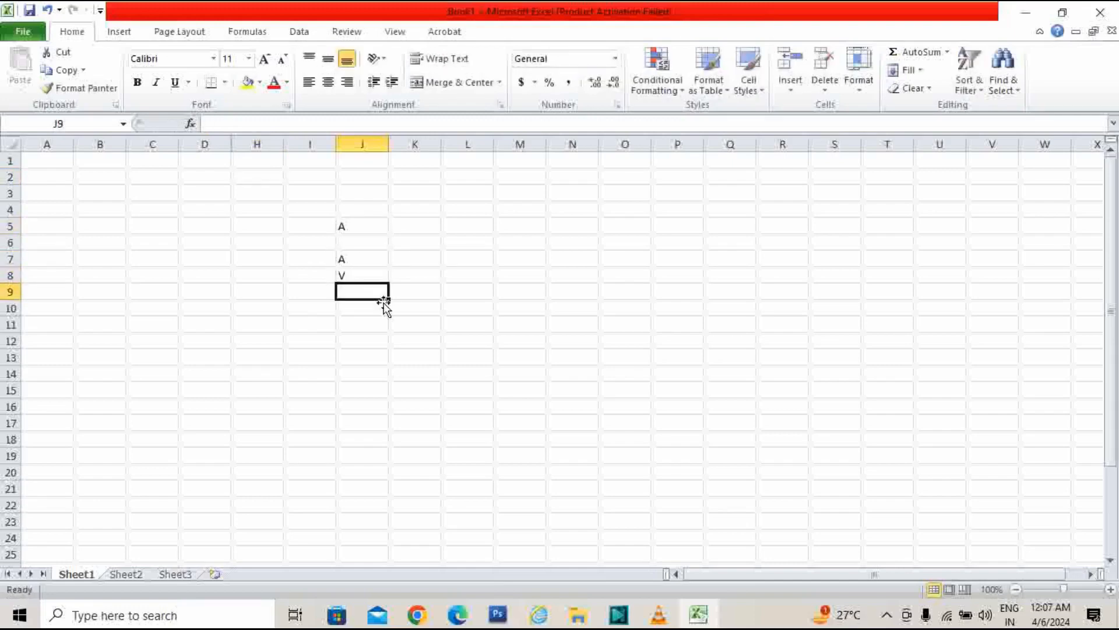
pyautogui.click(369, 276)
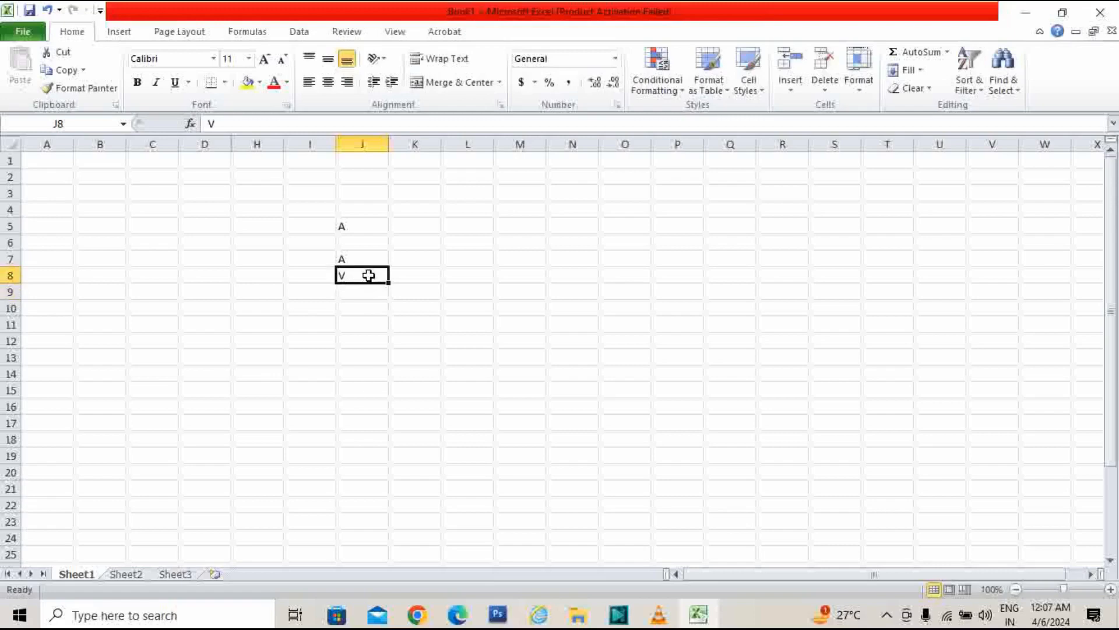
pyautogui.press('BackSpace')
pyautogui.click(366, 307)
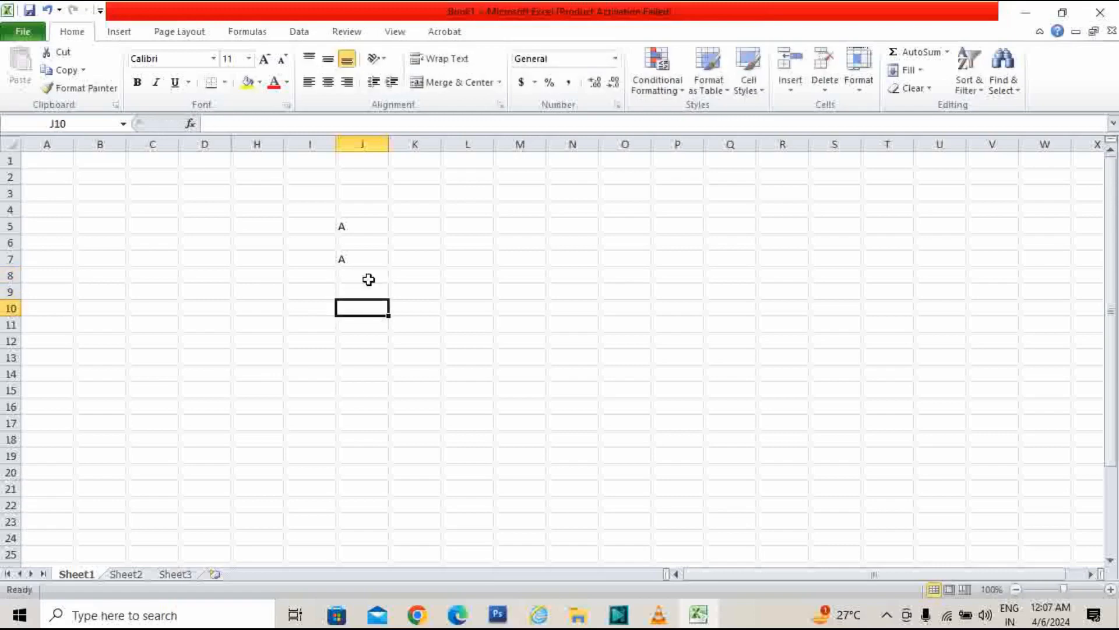
# - Continue the list in column J with B in J9, J11, J13 and J15 and D in J17, leaving a blank cell between entries
pyautogui.click(367, 280)
pyautogui.click(369, 296)
pyautogui.write('B')
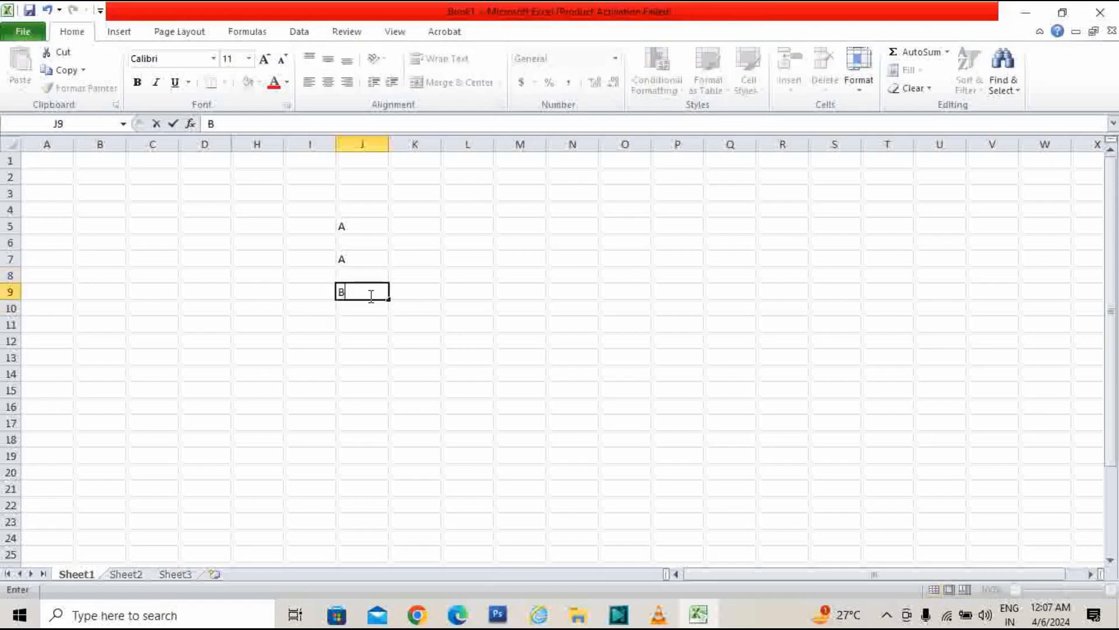
pyautogui.click(362, 325)
pyautogui.write('B')
pyautogui.click(364, 357)
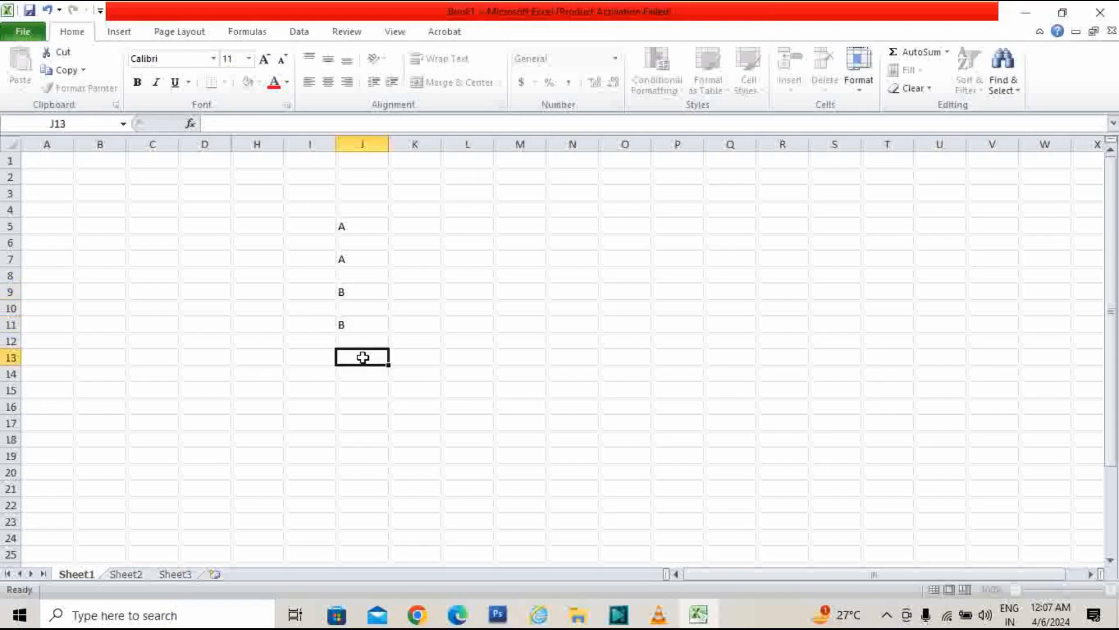
pyautogui.write('B')
pyautogui.click(365, 390)
pyautogui.write('B')
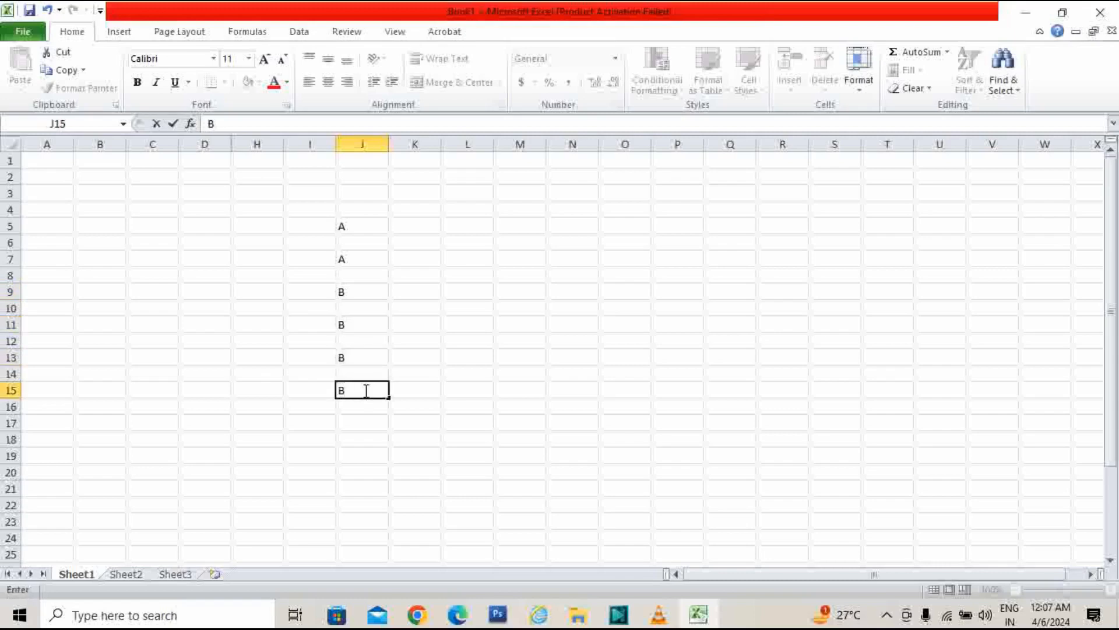
pyautogui.click(371, 406)
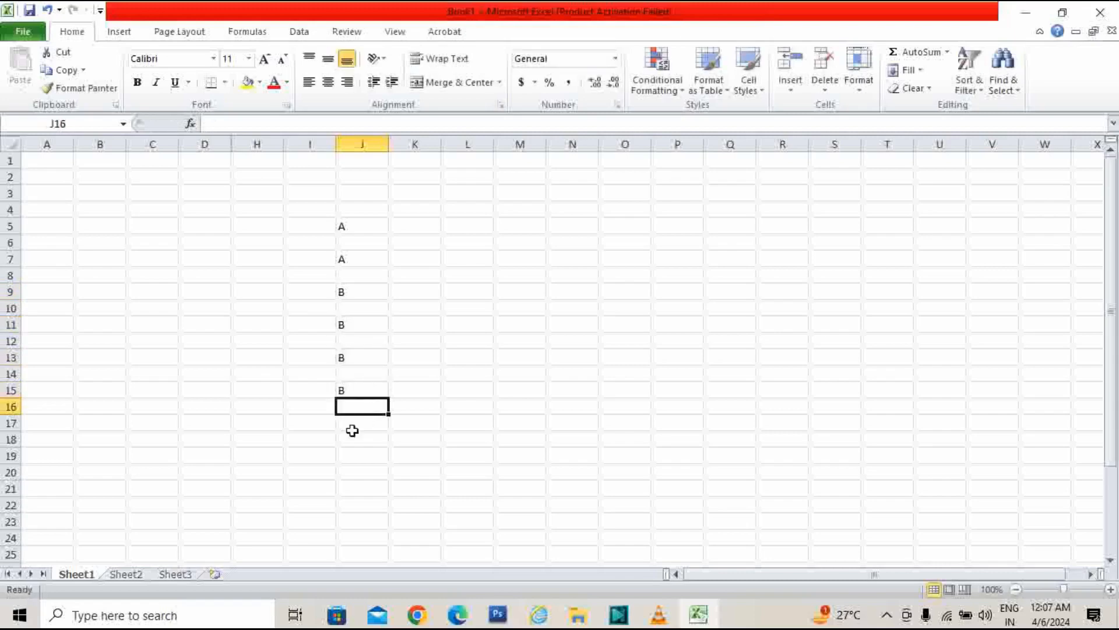
pyautogui.click(365, 423)
pyautogui.write('D')
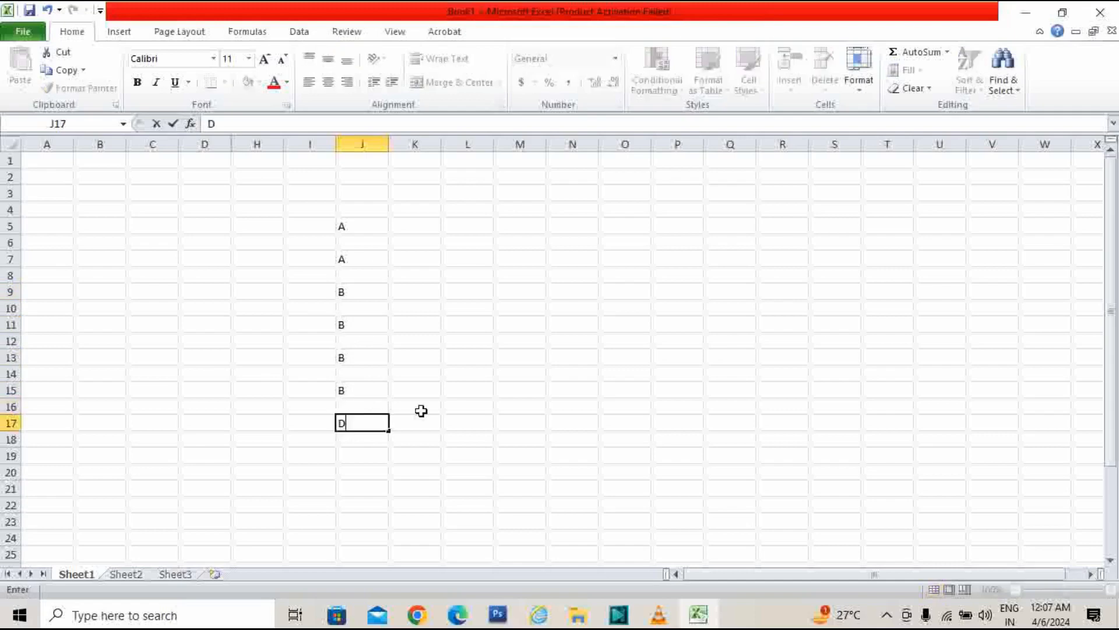
pyautogui.click(418, 409)
# - Select only the blank cells in J5:J17 with Go To Special and delete them, shifting the cells up
pyautogui.moveTo(341, 223); pyautogui.dragTo(343, 419)
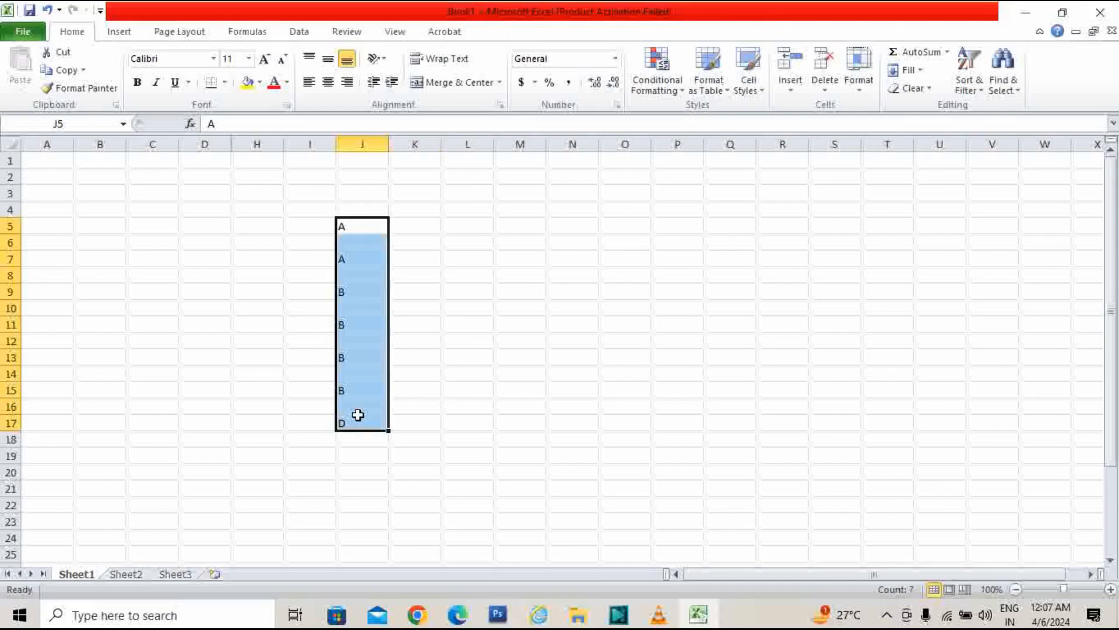
pyautogui.hotkey('ctrl', 'g')
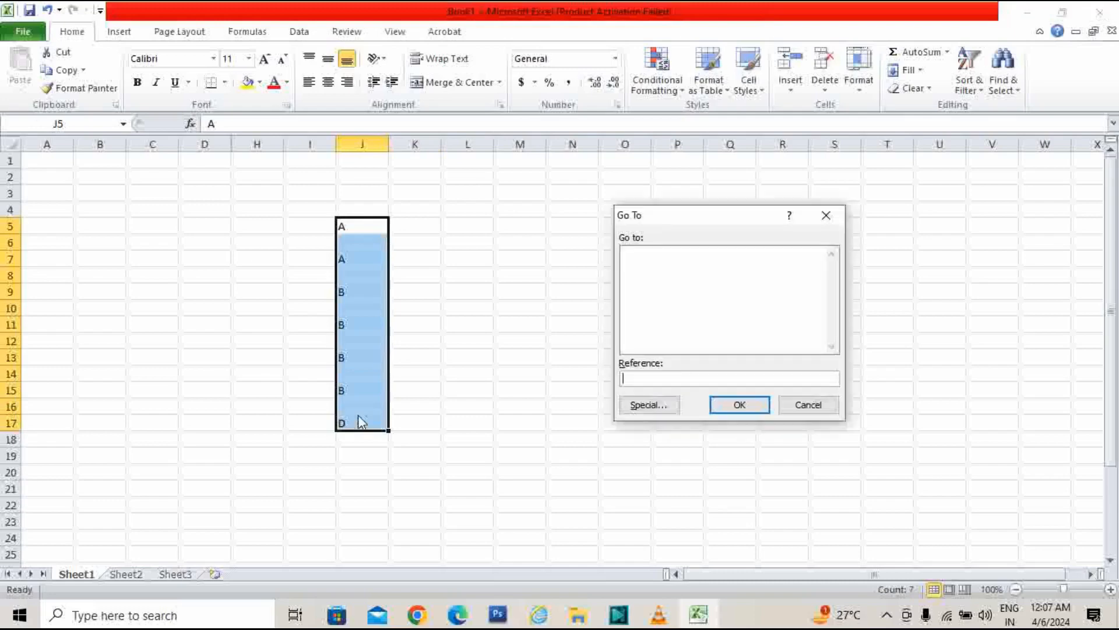
pyautogui.click(646, 404)
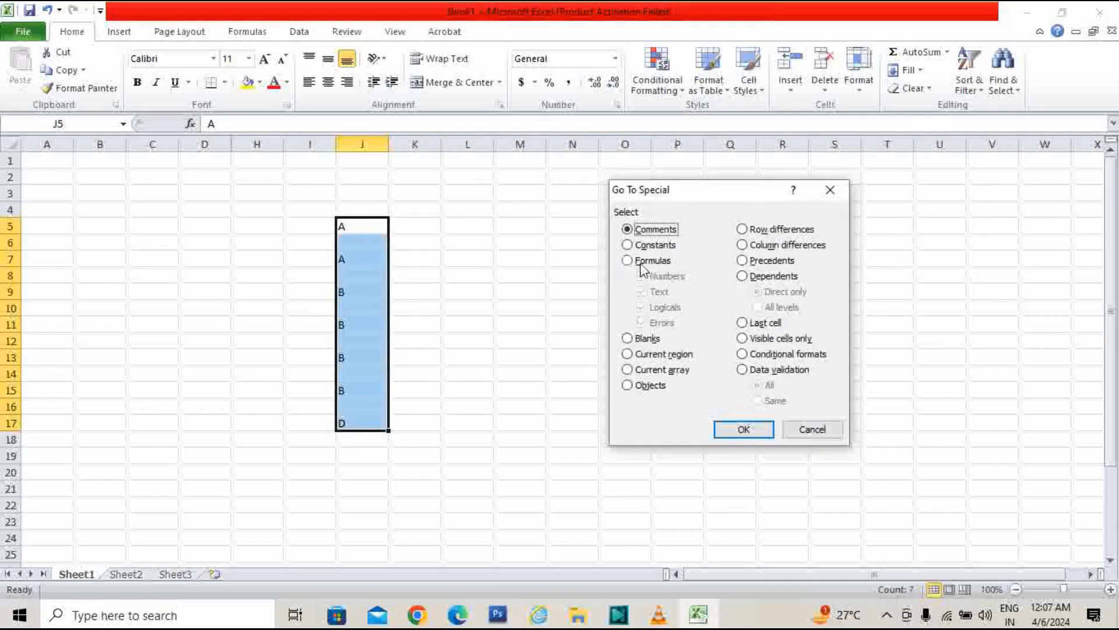
pyautogui.click(628, 339)
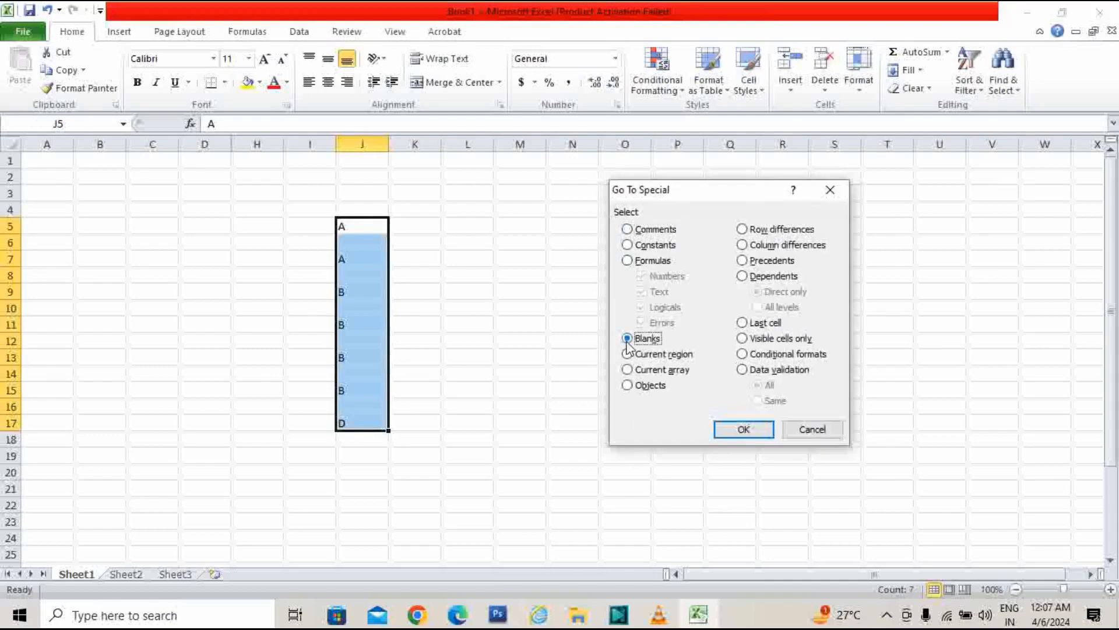
pyautogui.click(745, 429)
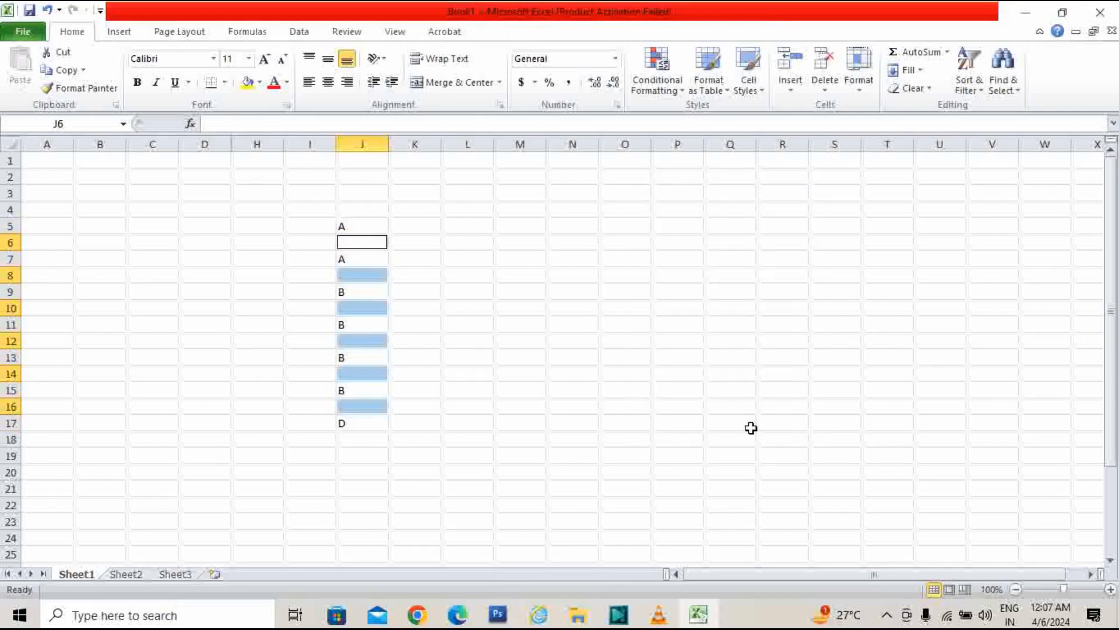
pyautogui.hotkey('ctrl', '-')
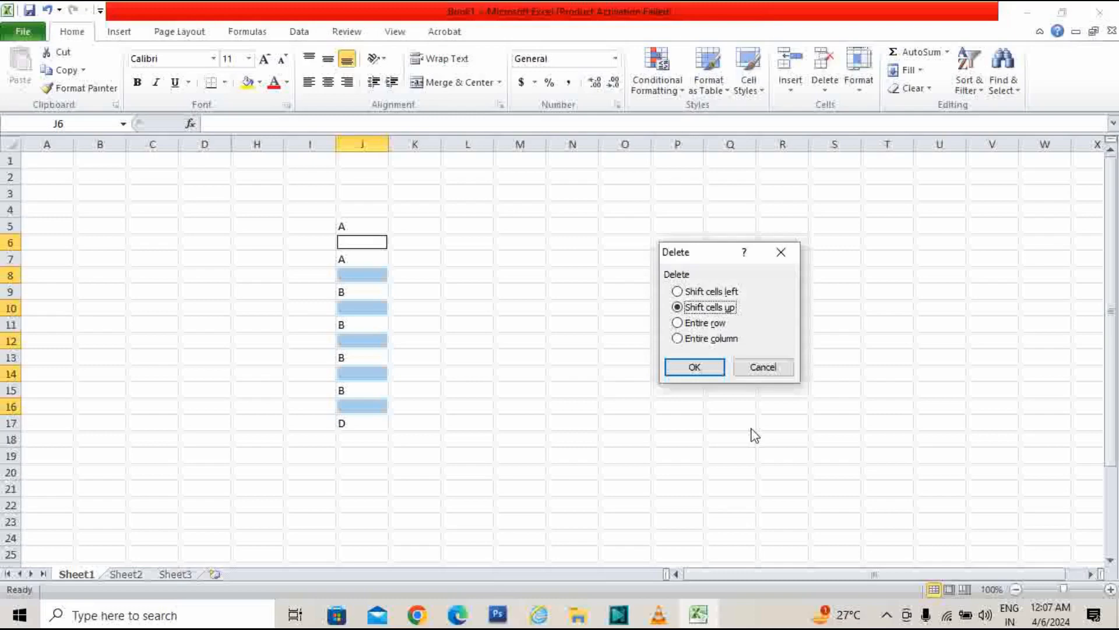
pyautogui.click(706, 367)
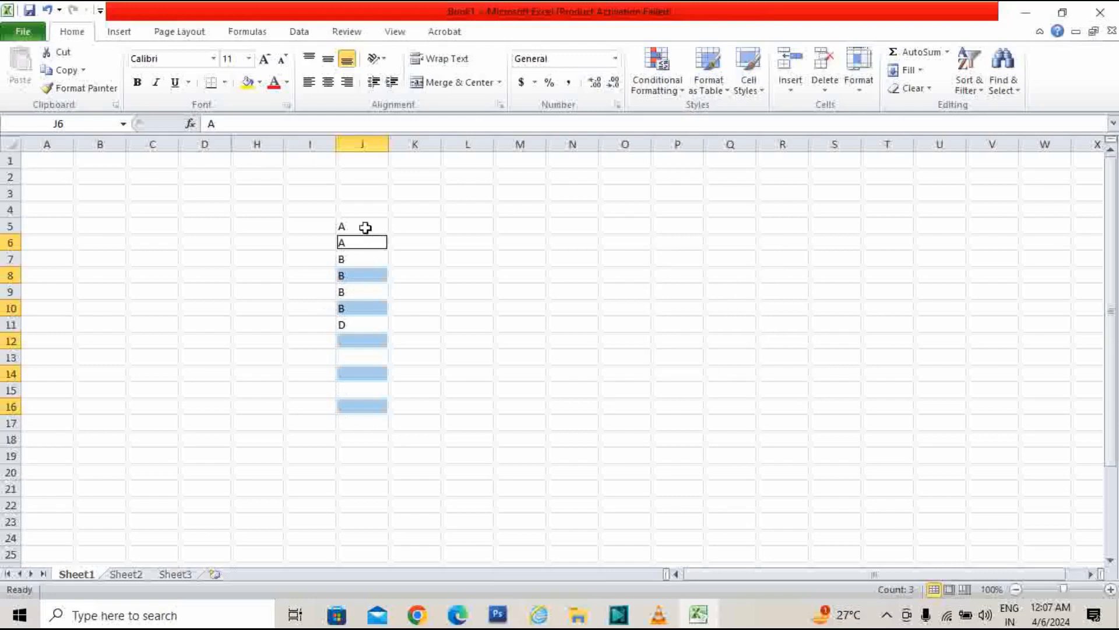
pyautogui.moveTo(365, 227); pyautogui.dragTo(365, 325)
pyautogui.click(488, 286)
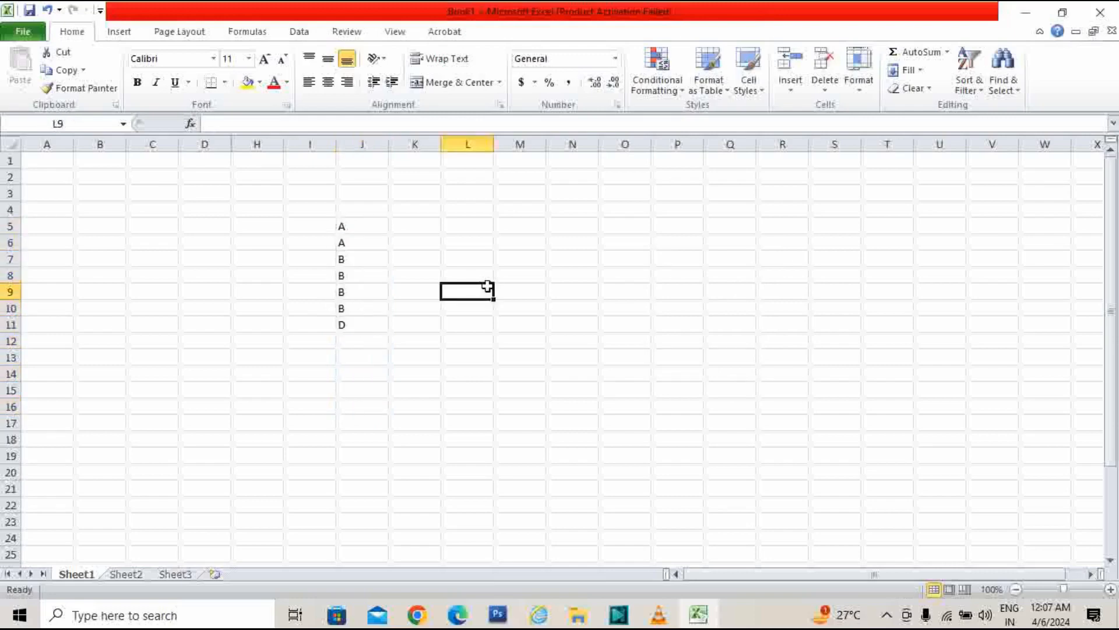
# - Clear the first entry of the letter list in cell J5
pyautogui.click(437, 242)
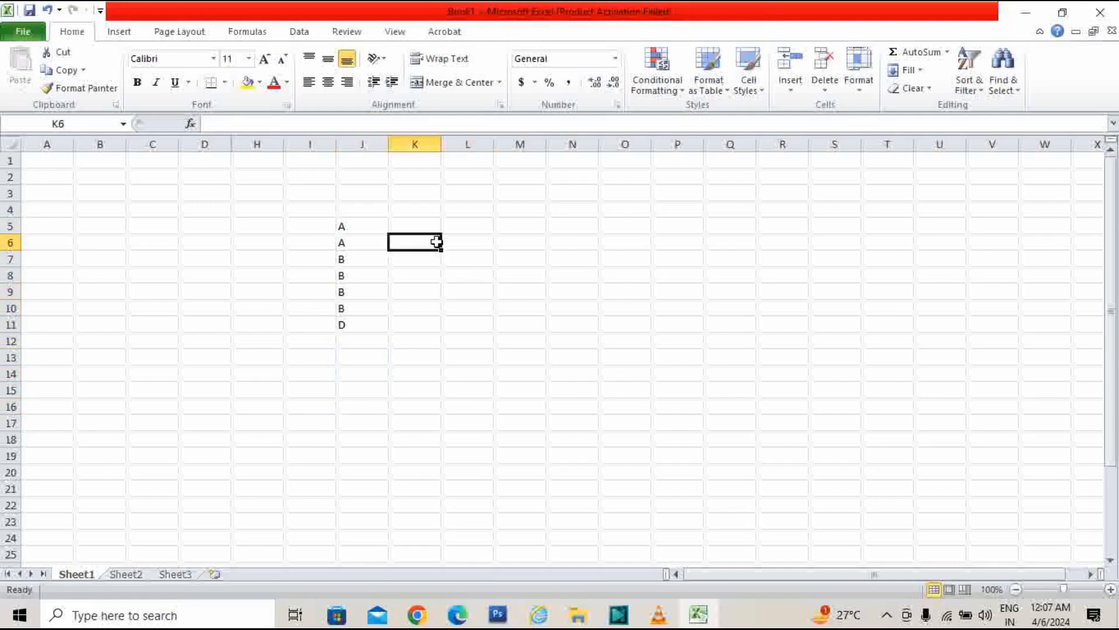
pyautogui.moveTo(367, 224); pyautogui.dragTo(365, 342)
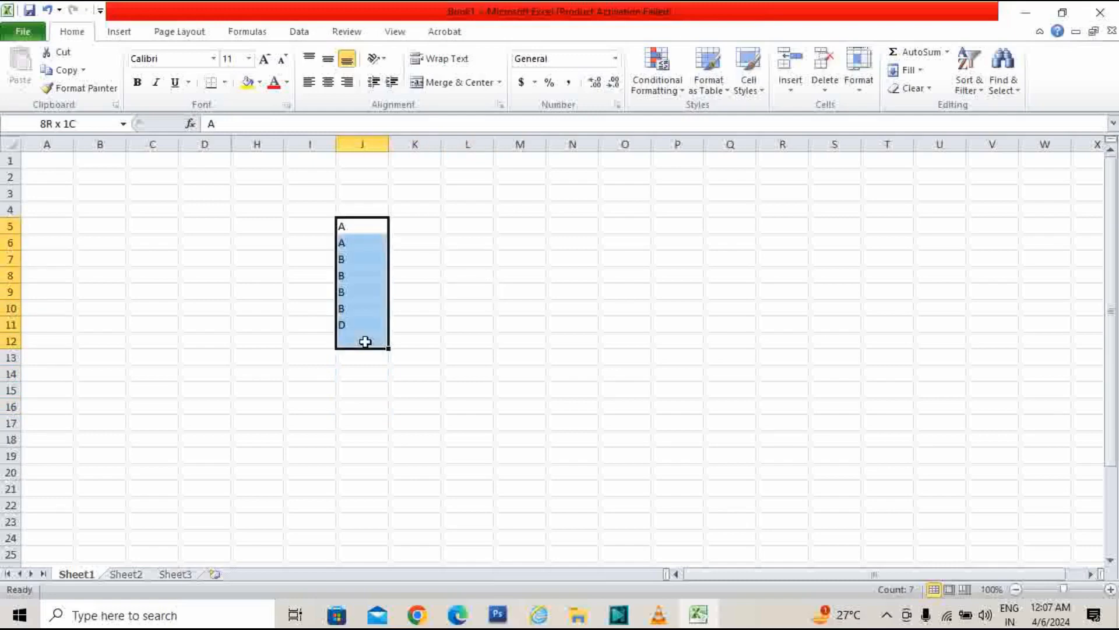
pyautogui.click(517, 344)
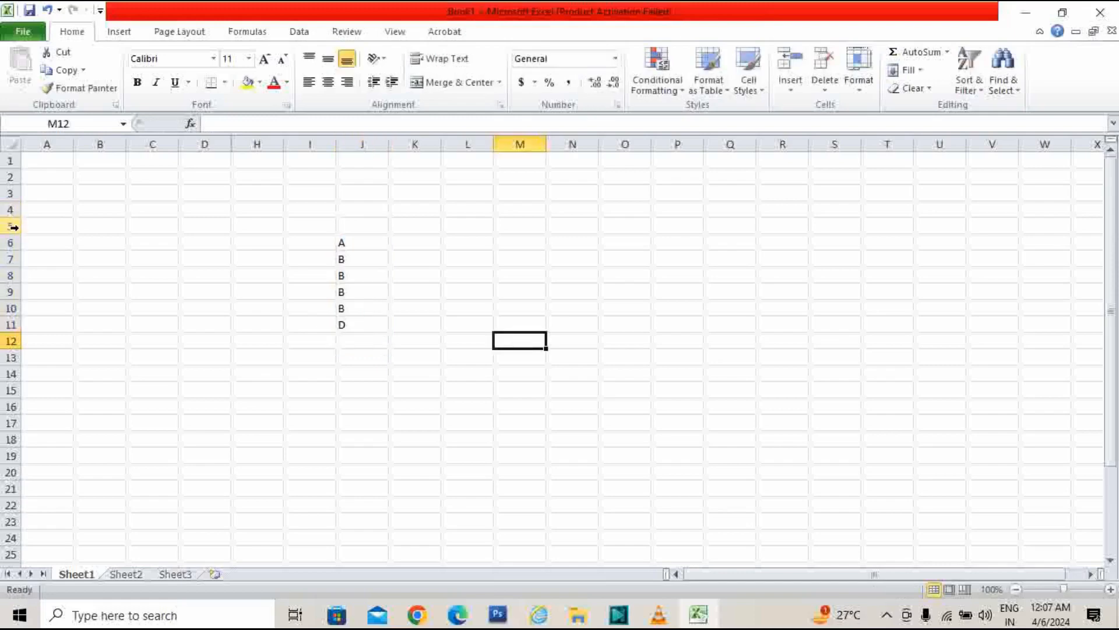
# - Delete rows 5 to 11, which contain the remaining letter list
pyautogui.moveTo(8, 225); pyautogui.dragTo(4, 326)
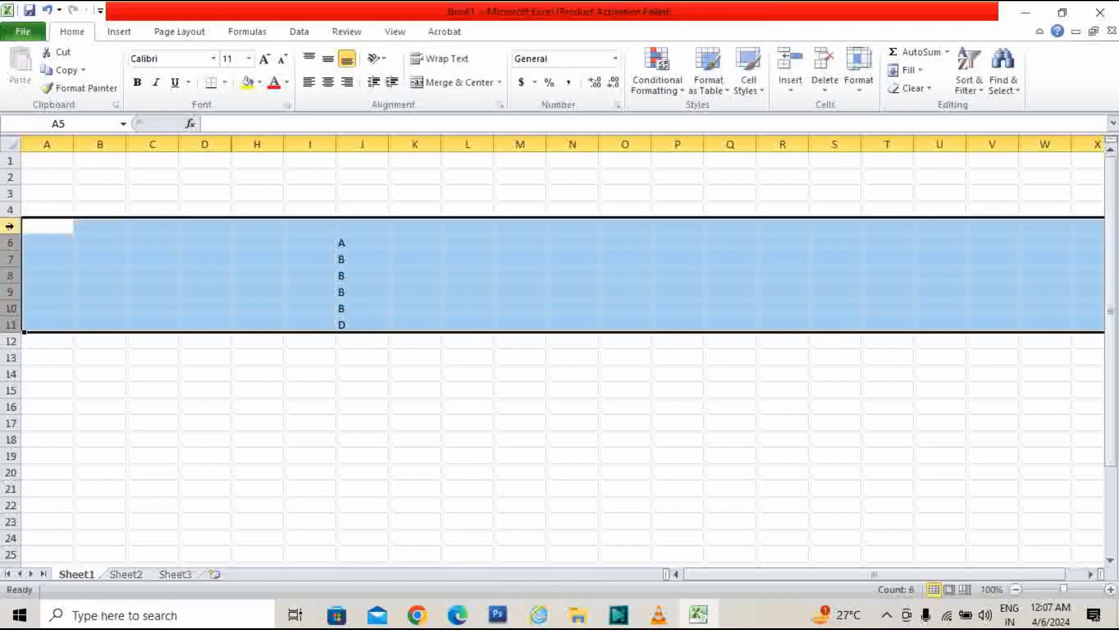
pyautogui.rightClick(10, 226)
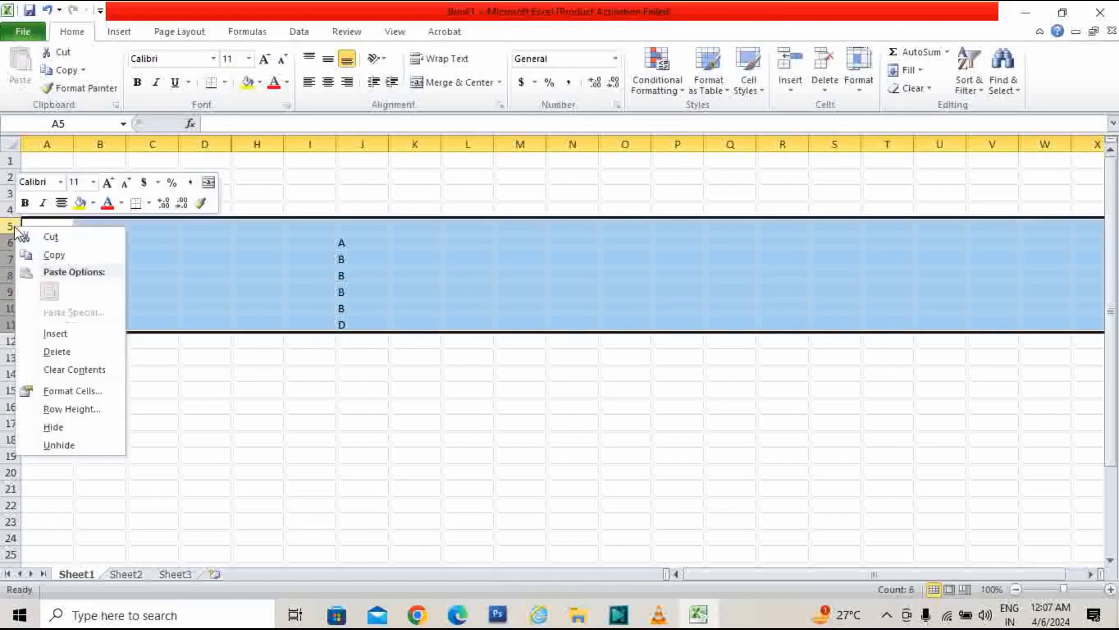
pyautogui.click(55, 351)
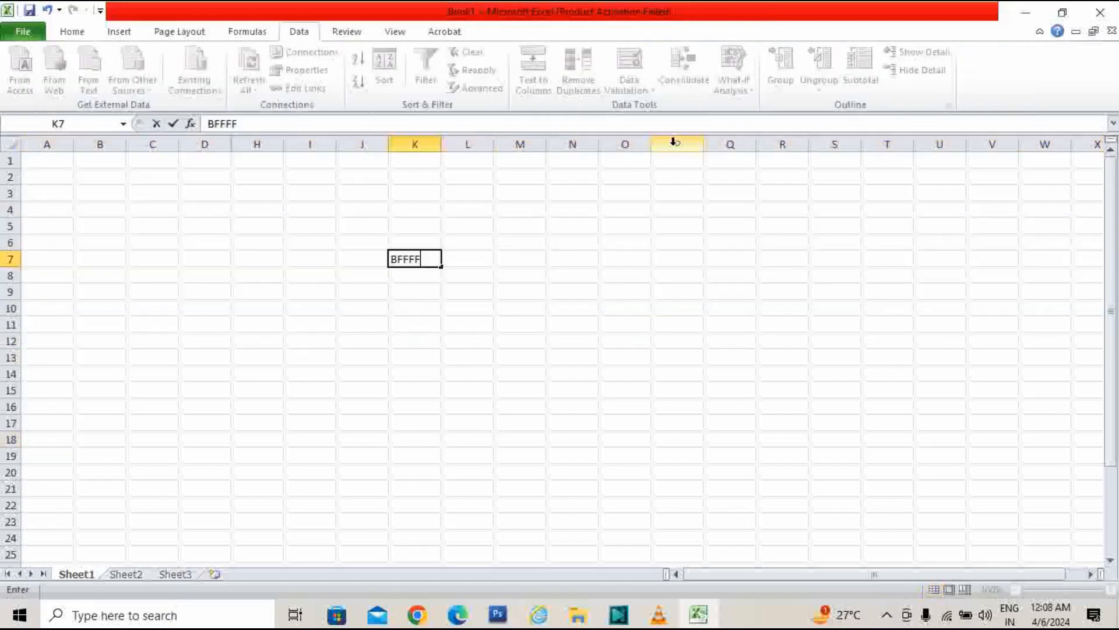
# - Fill cells K7 to K12 with the sample entries BFFFF, FFF, FFF, RTTY, YRRRRRRRY and RYRYY
pyautogui.press('Return')
pyautogui.write('FFF')
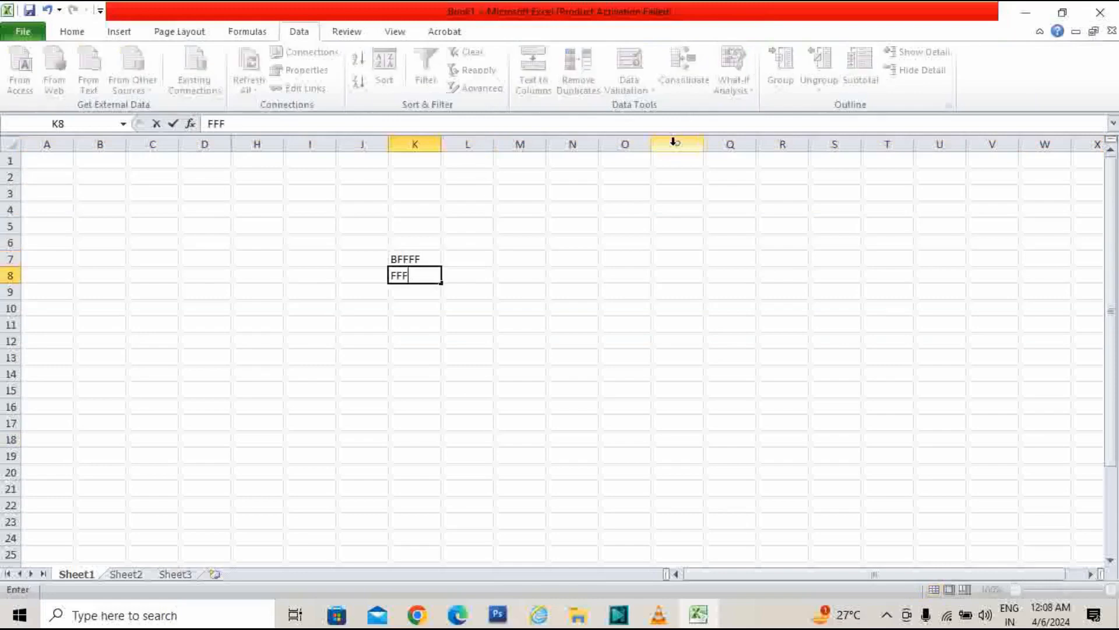
pyautogui.press('Return')
pyautogui.write('FFF')
pyautogui.press('Return')
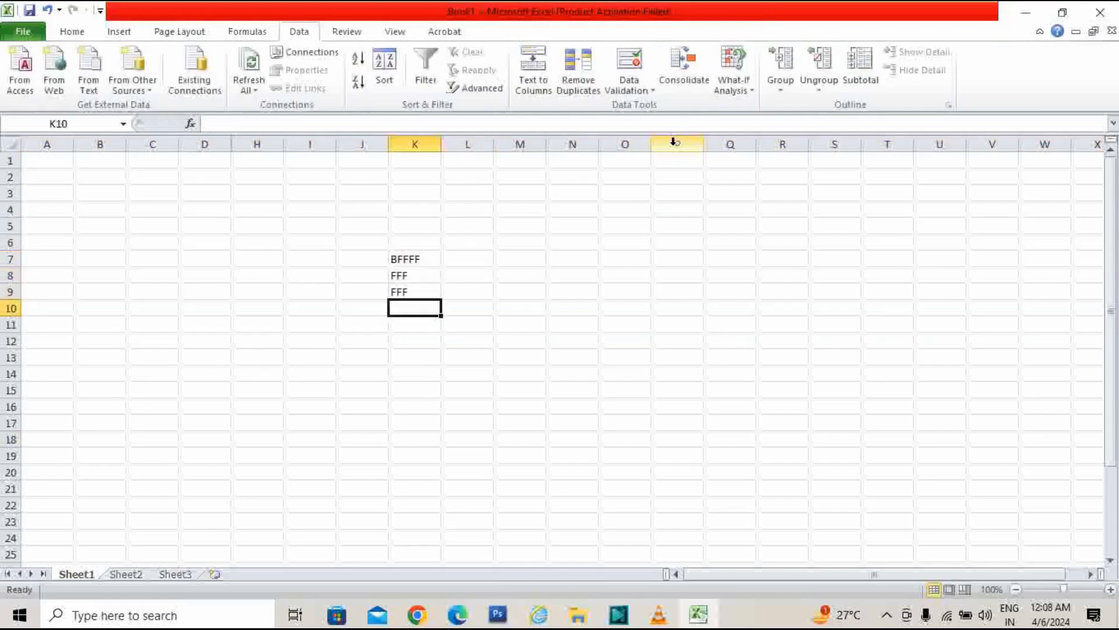
pyautogui.write('RTTY')
pyautogui.press('Return')
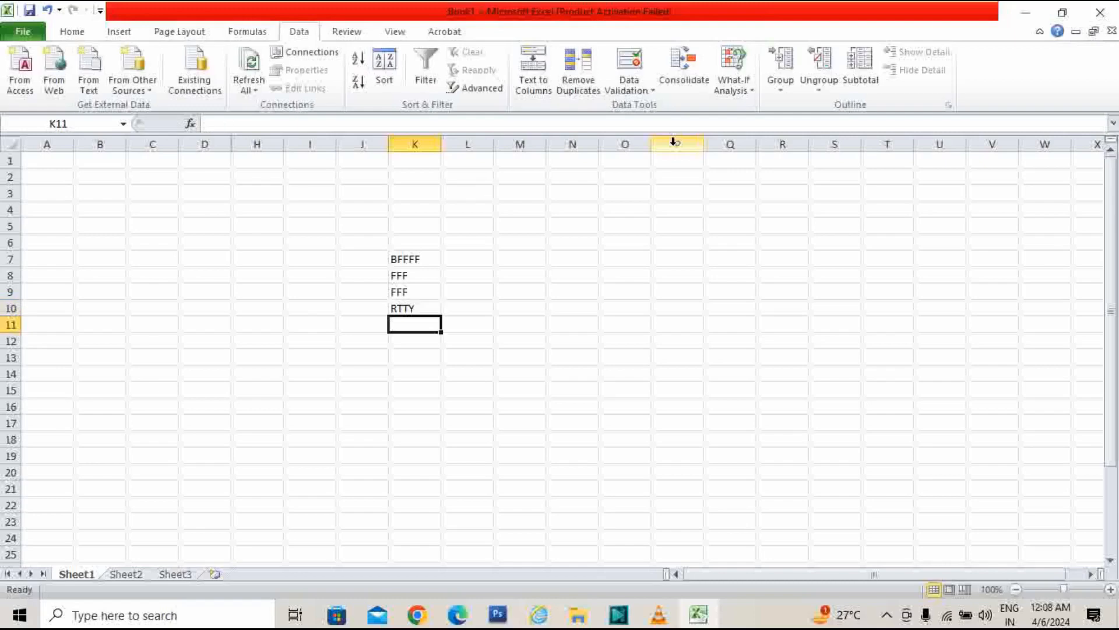
pyautogui.write('YRRRRRRRY')
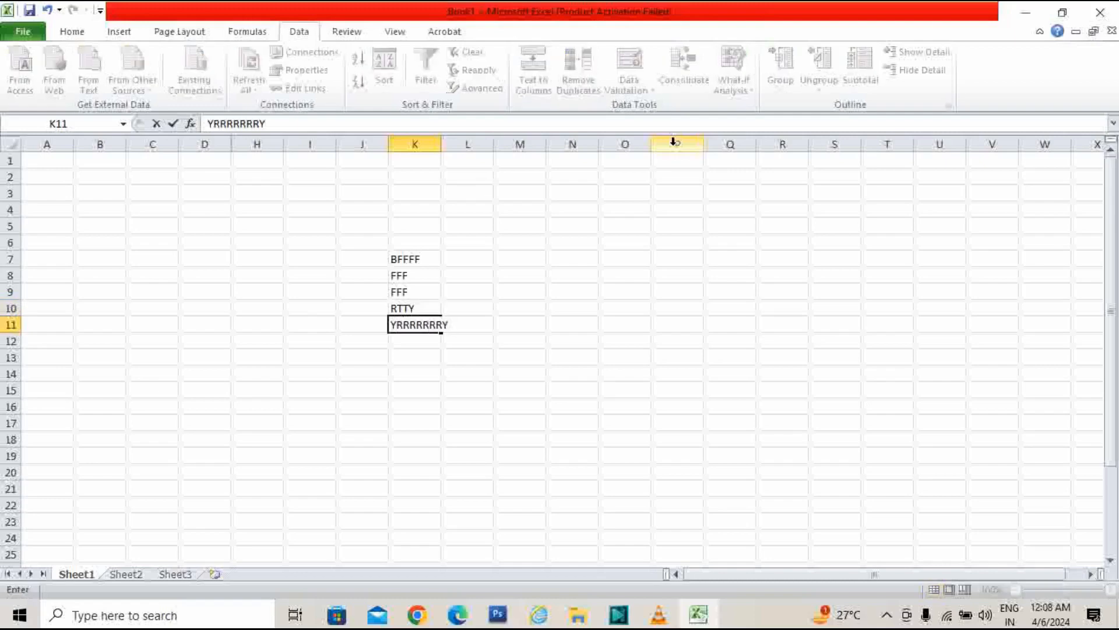
pyautogui.press('Return')
pyautogui.write('RYRYY')
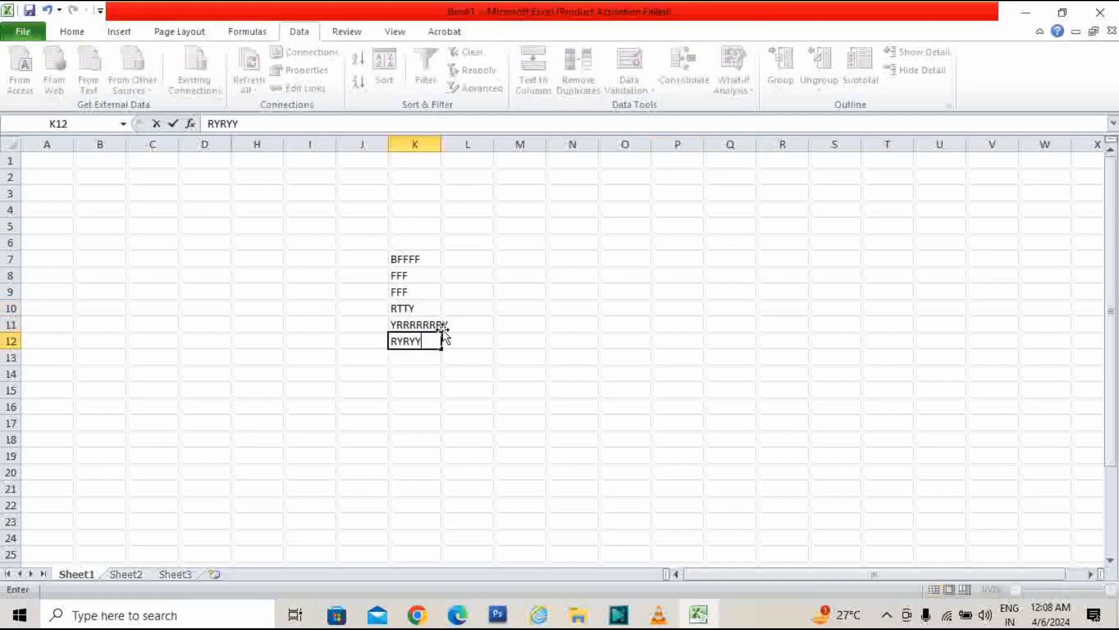
pyautogui.click(453, 339)
# - Enter A in K6 above the list, and switch its filter on and off again
pyautogui.click(418, 244)
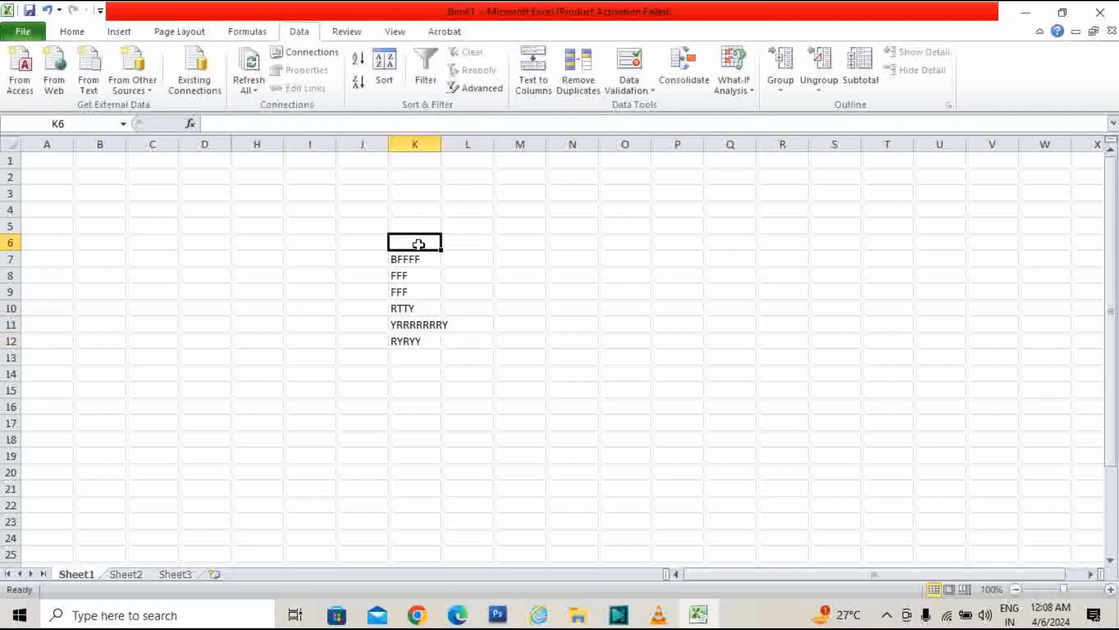
pyautogui.write('A')
pyautogui.click(406, 245)
pyautogui.click(425, 86)
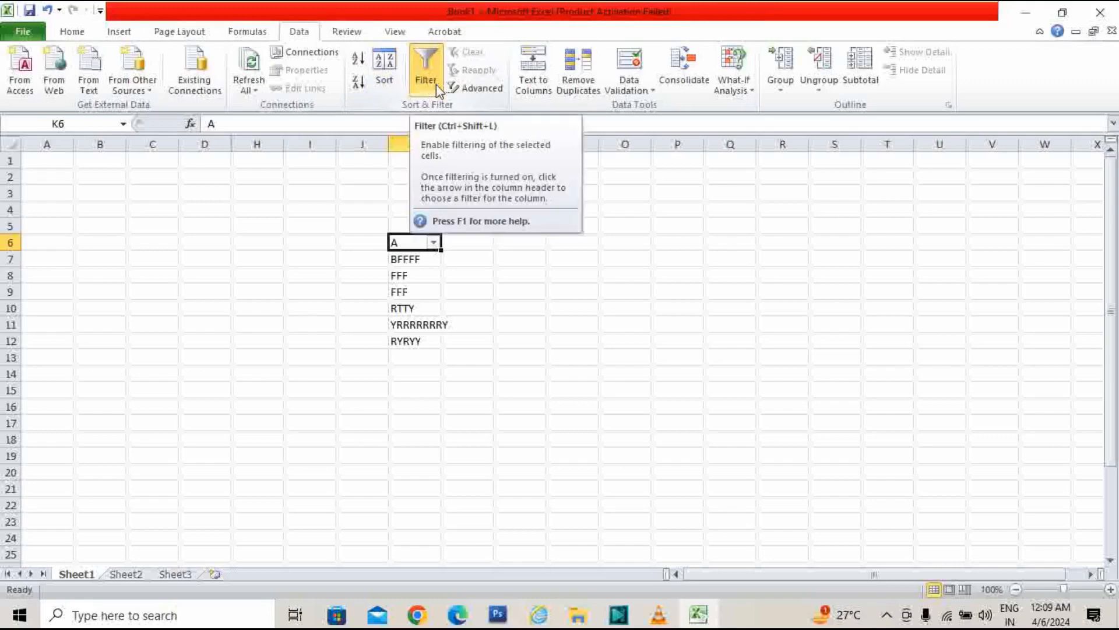
pyautogui.click(424, 85)
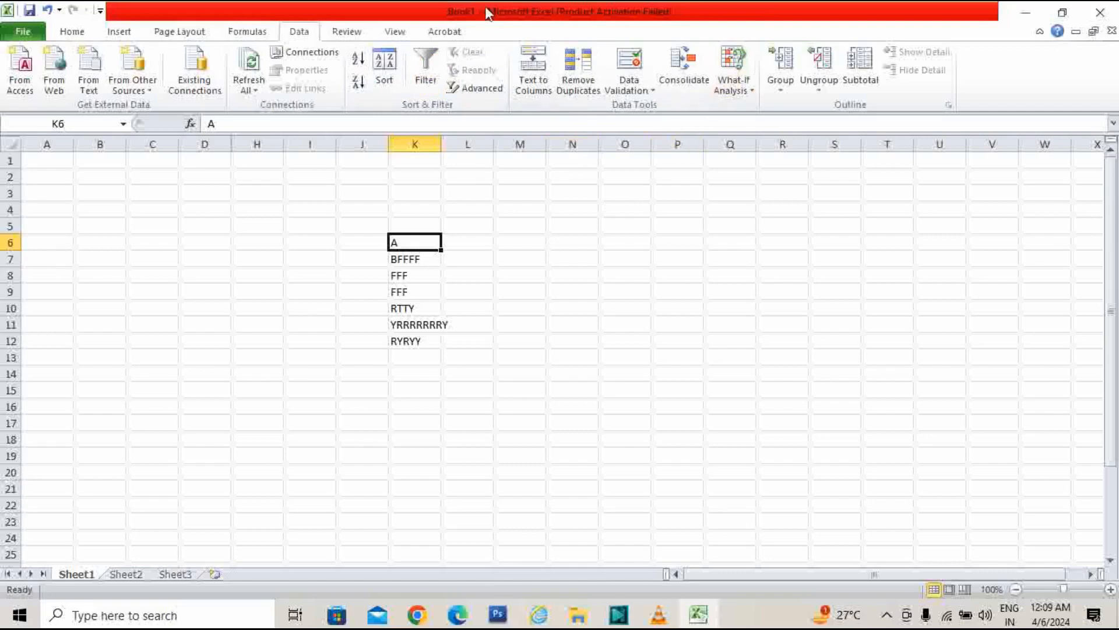
# - Add a comment to cell N16, replacing its default text with I AM followed by the person's full name
pyautogui.click(358, 35)
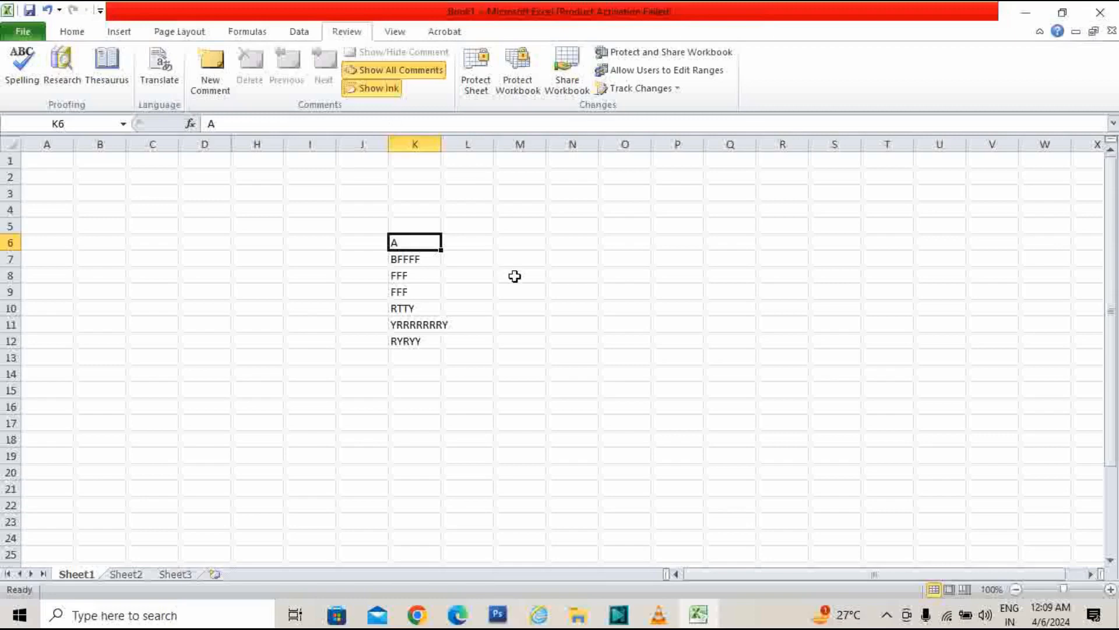
pyautogui.click(570, 402)
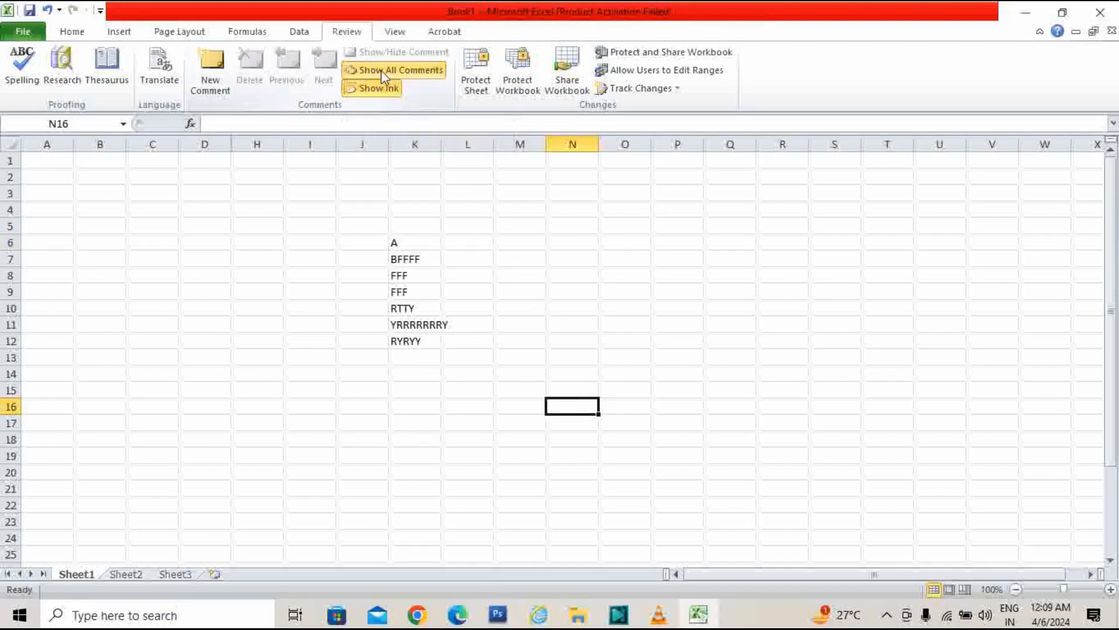
pyautogui.click(211, 76)
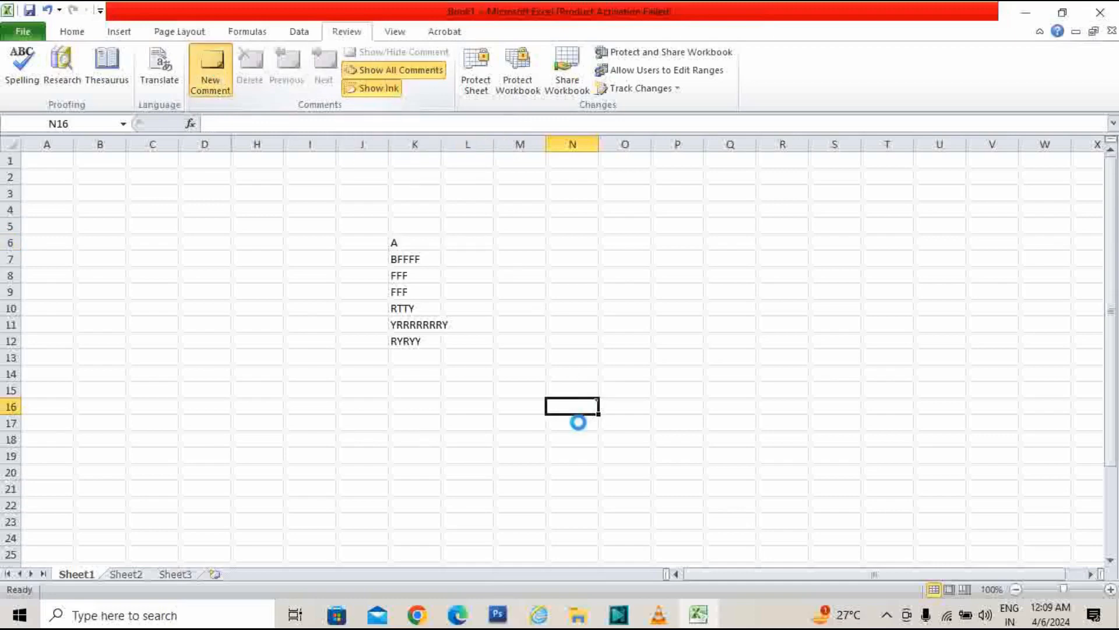
pyautogui.hotkey('ctrl', 'a')
pyautogui.write('I AM')
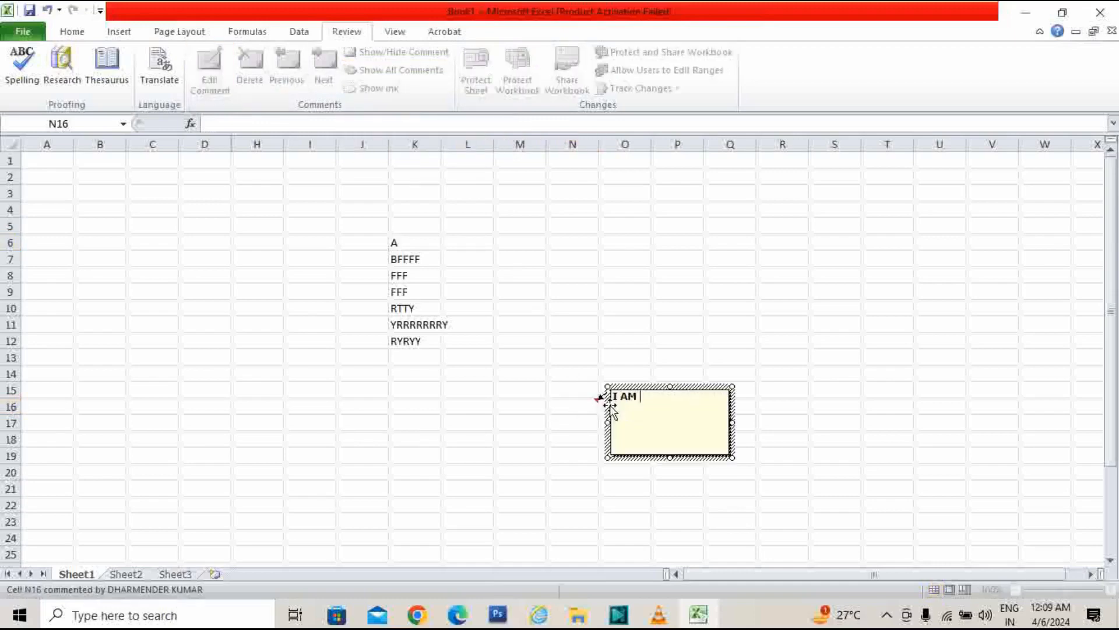
pyautogui.write(' DEV KUMAR')
pyautogui.click(768, 372)
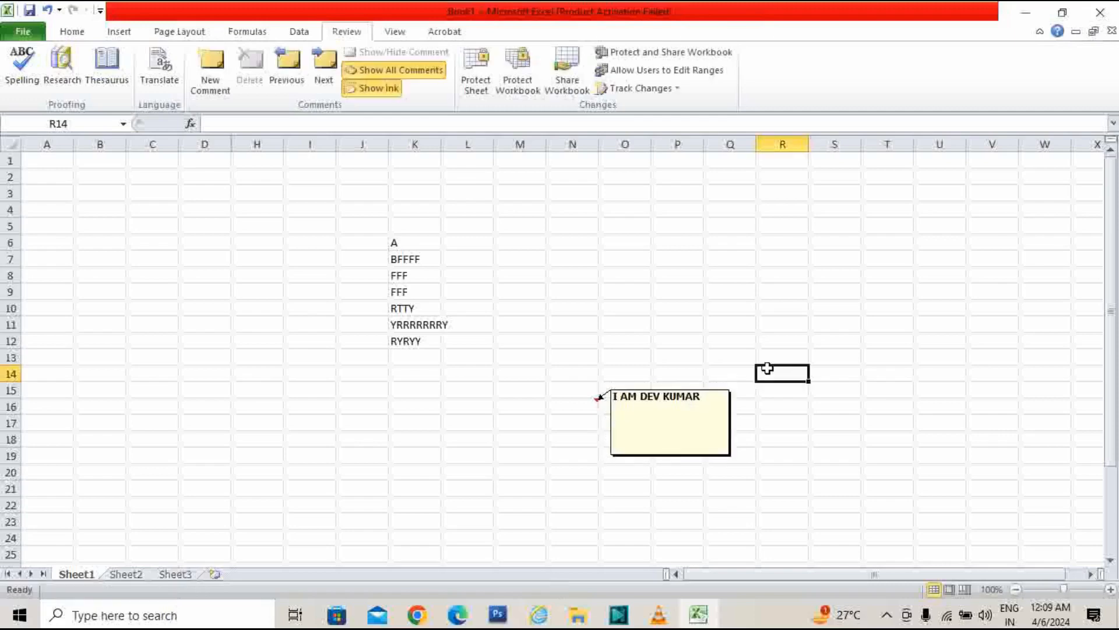
pyautogui.click(599, 387)
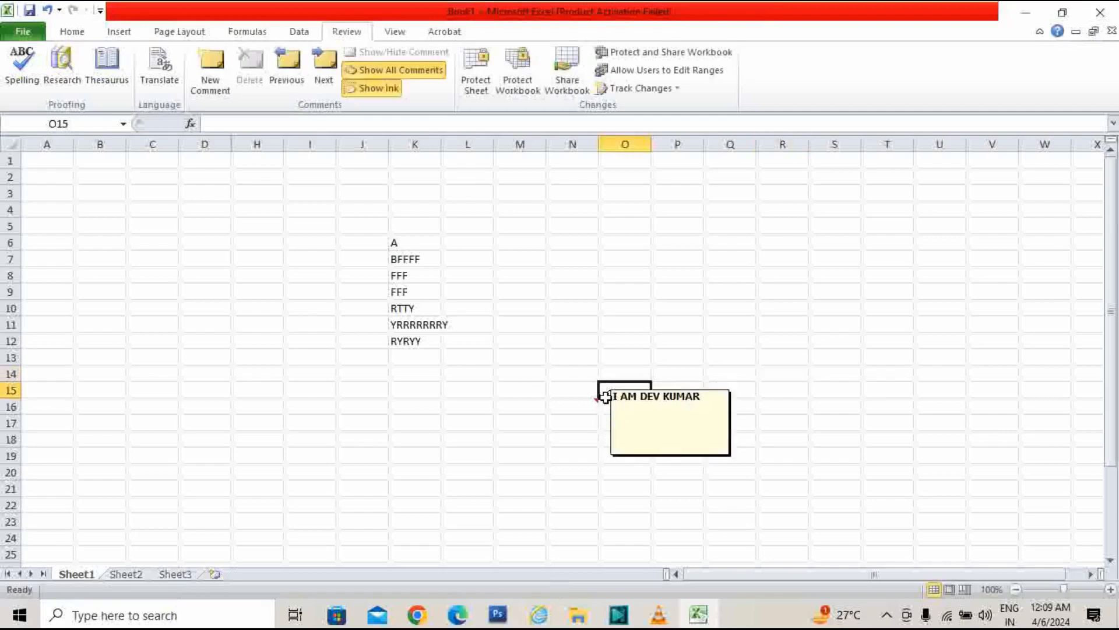
pyautogui.click(594, 402)
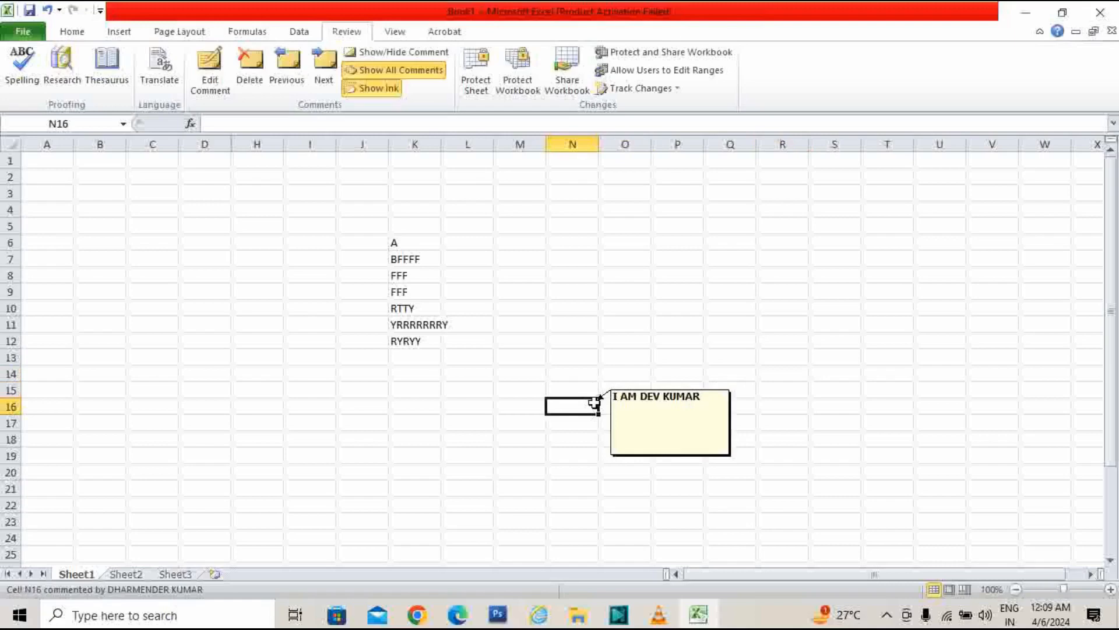
pyautogui.press('Return')
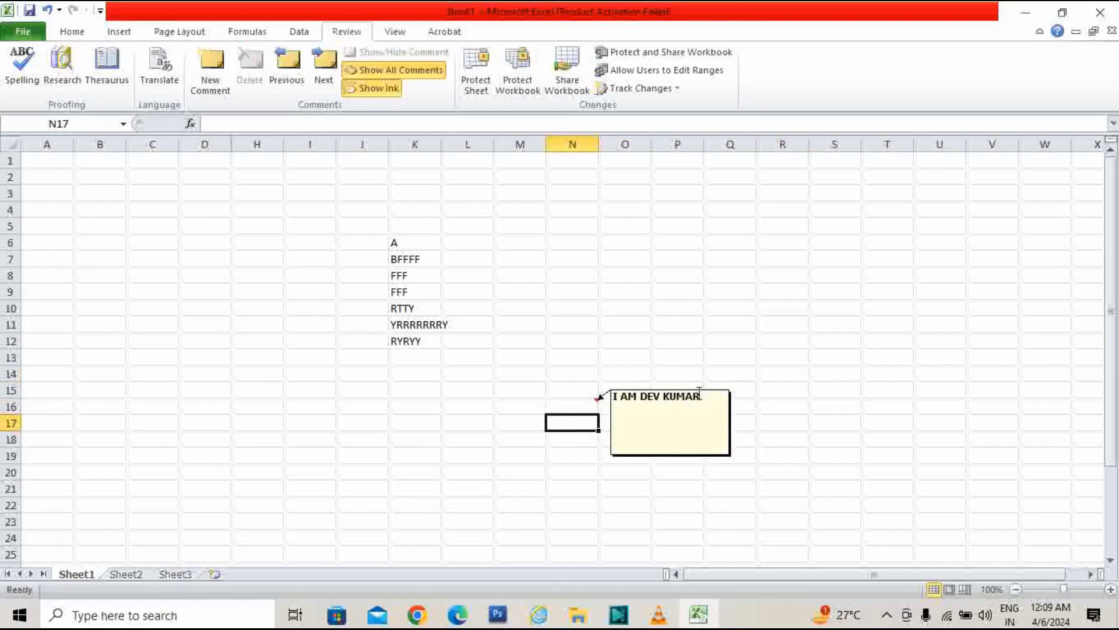
pyautogui.click(598, 395)
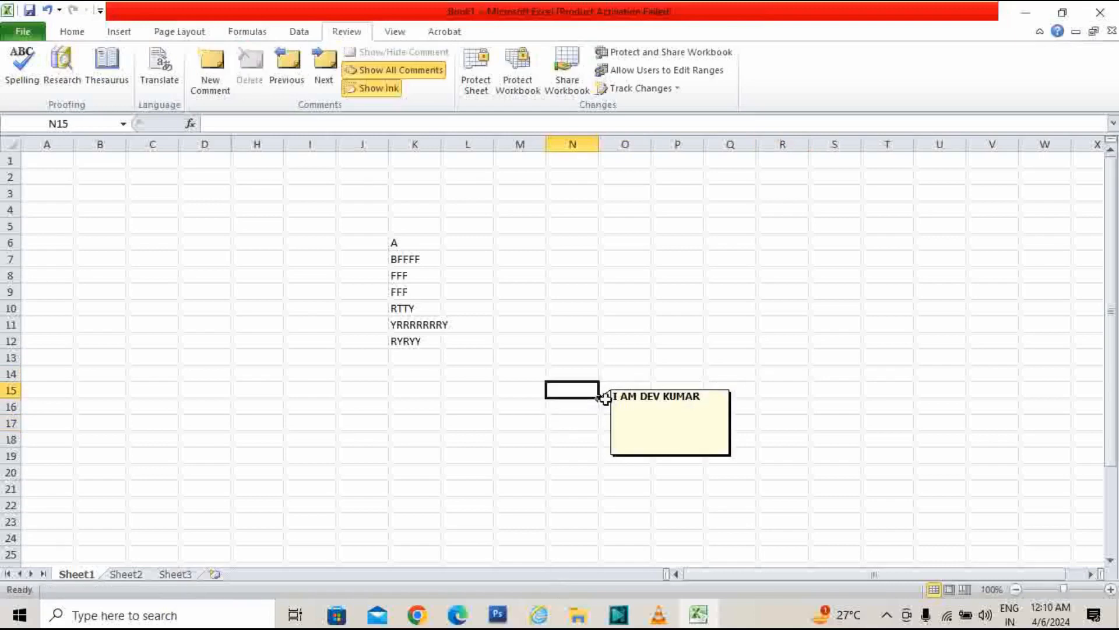
pyautogui.click(656, 401)
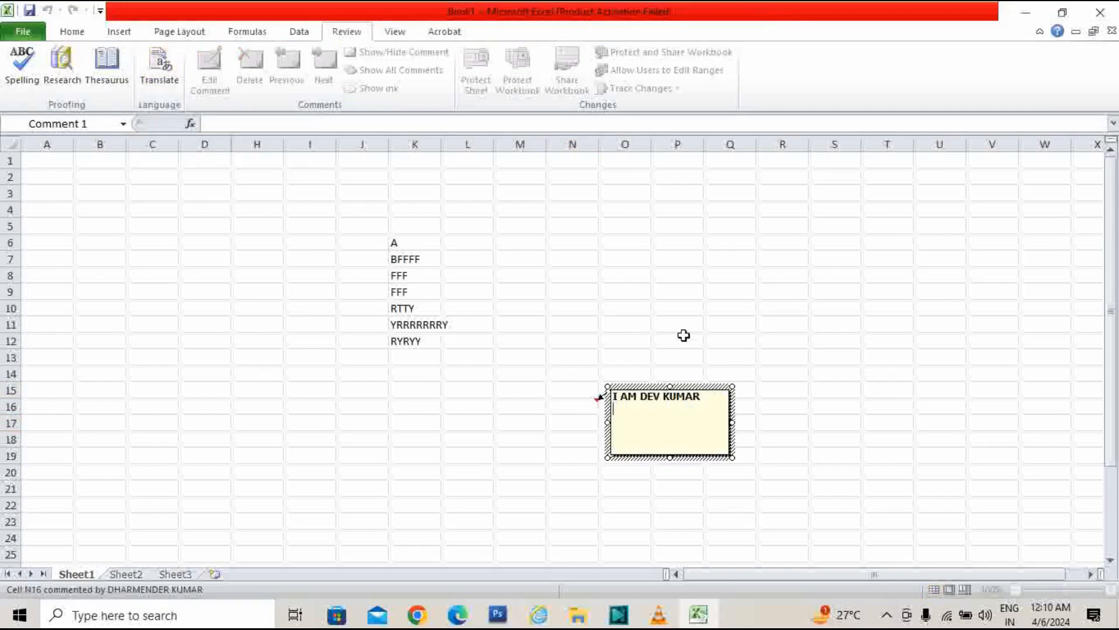
pyautogui.press('Return')
pyautogui.click(600, 395)
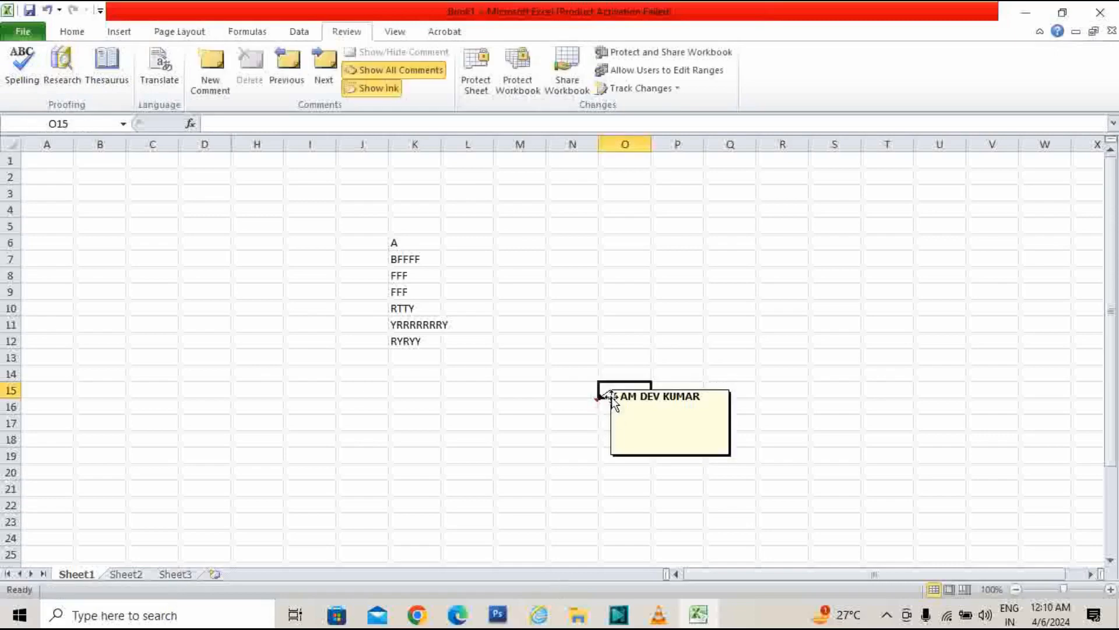
pyautogui.click(642, 408)
pyautogui.hotkey('ctrl', 'a')
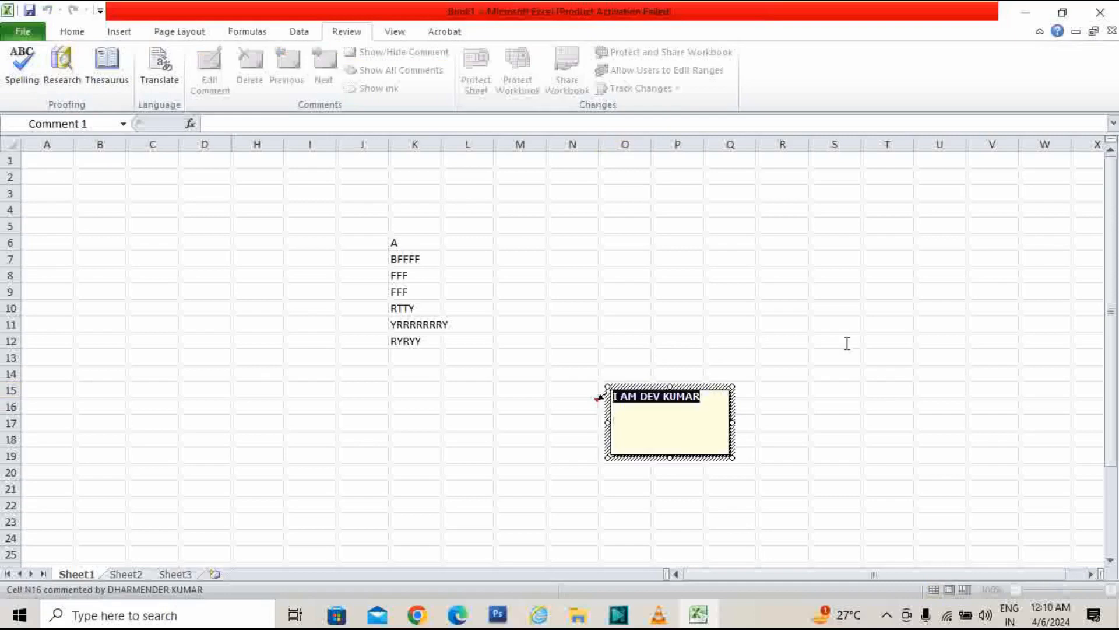
pyautogui.click(416, 291)
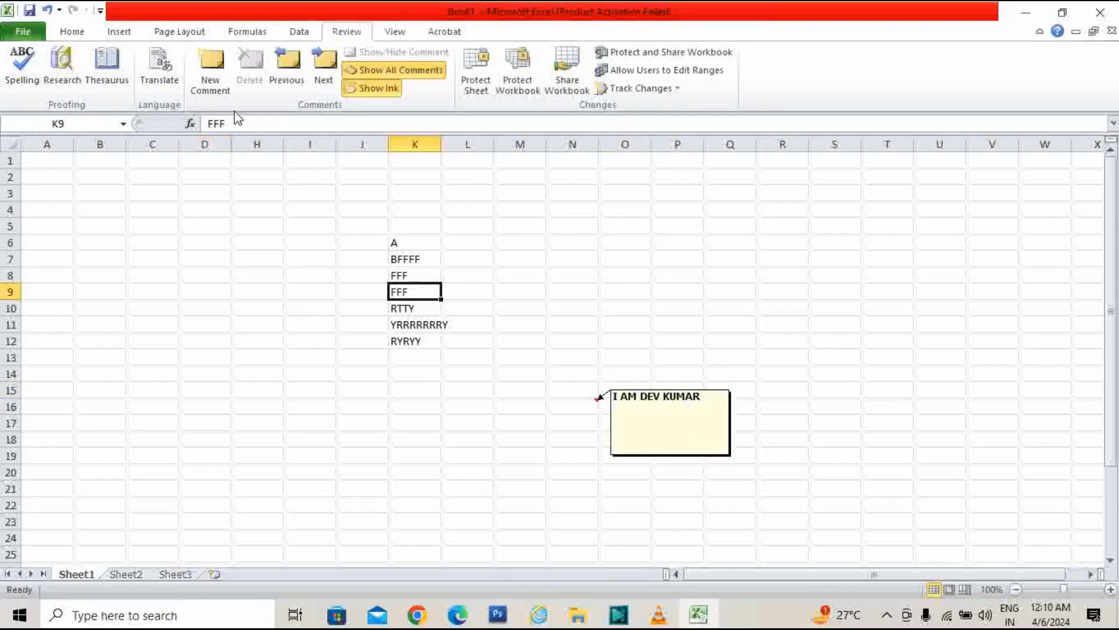
# - Hide all comments, preview the one on cell N16, and toggle the display of all comments on and off
pyautogui.click(429, 72)
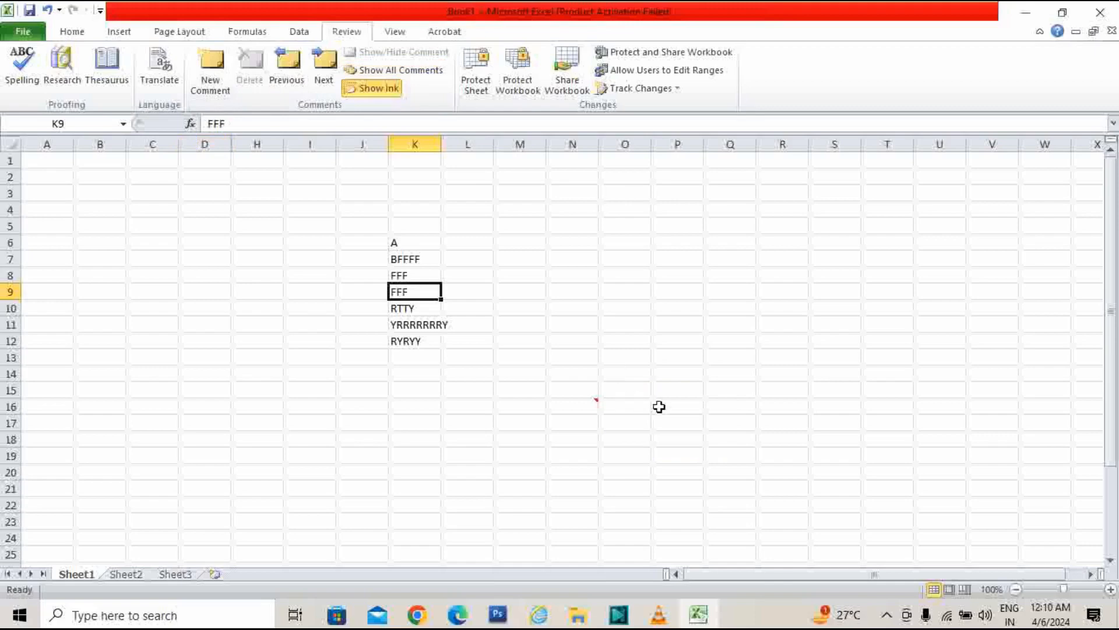
pyautogui.click(565, 406)
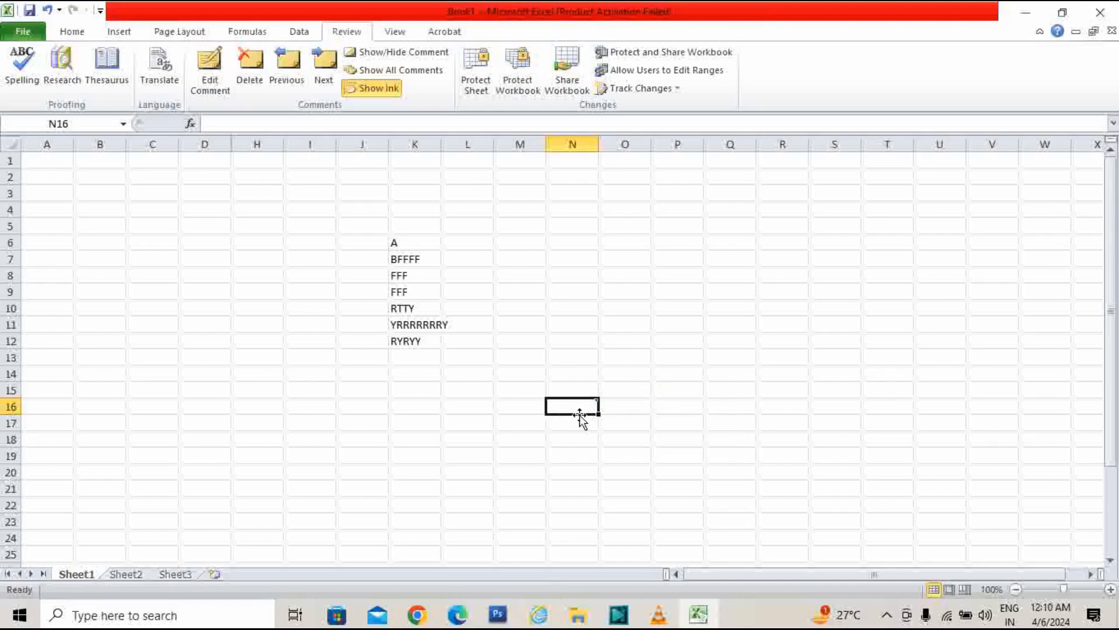
pyautogui.moveTo(564, 410)
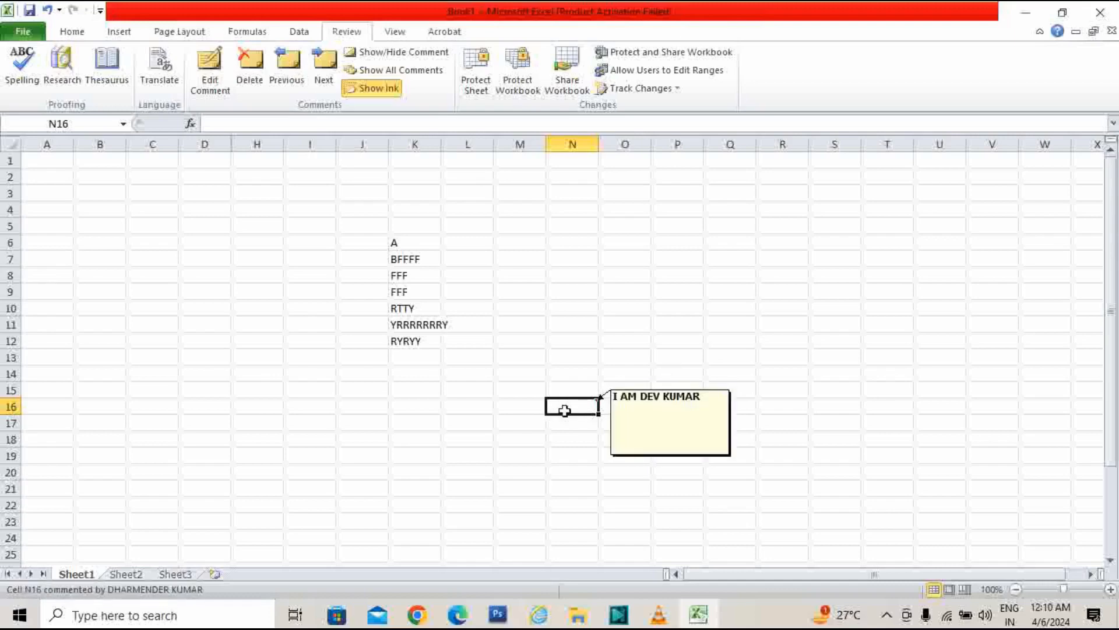
pyautogui.click(411, 71)
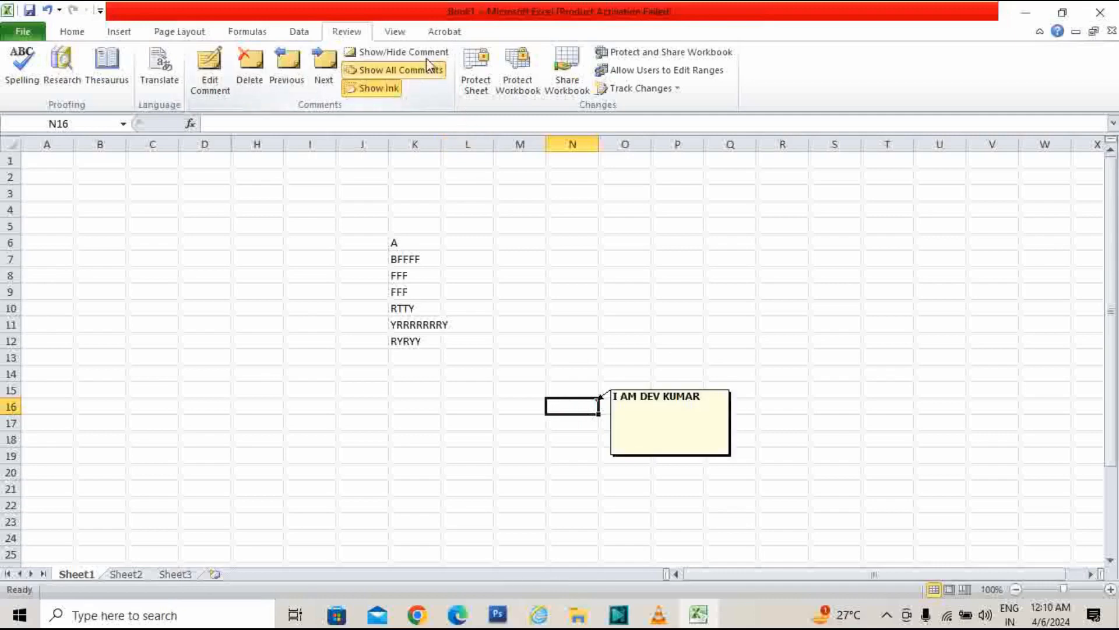
pyautogui.click(430, 70)
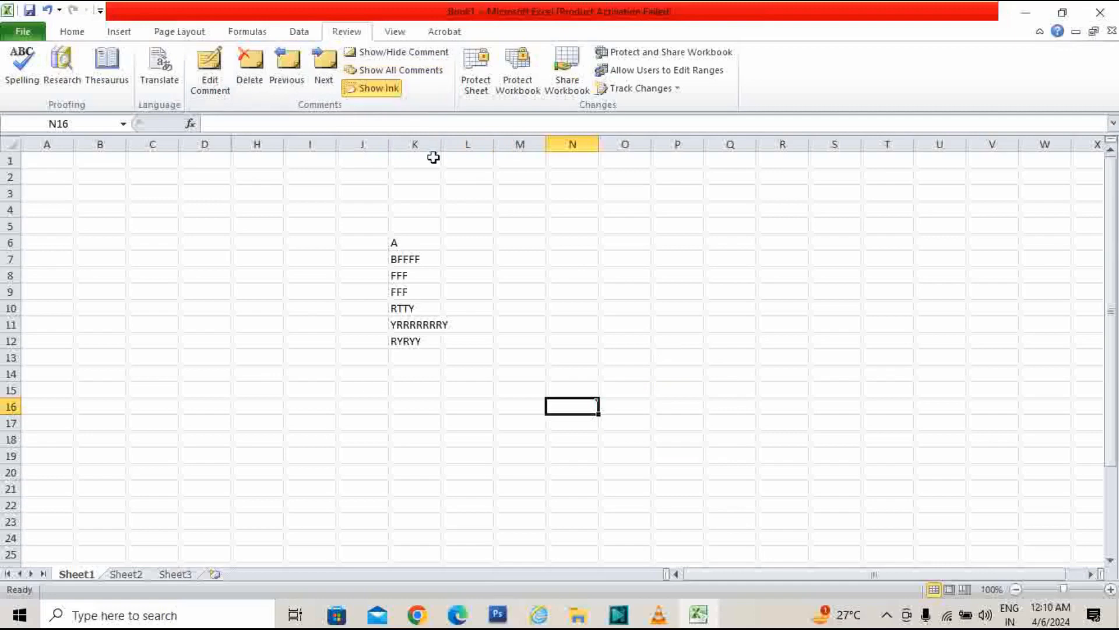
# - Delete the comment from cell N16
pyautogui.click(250, 59)
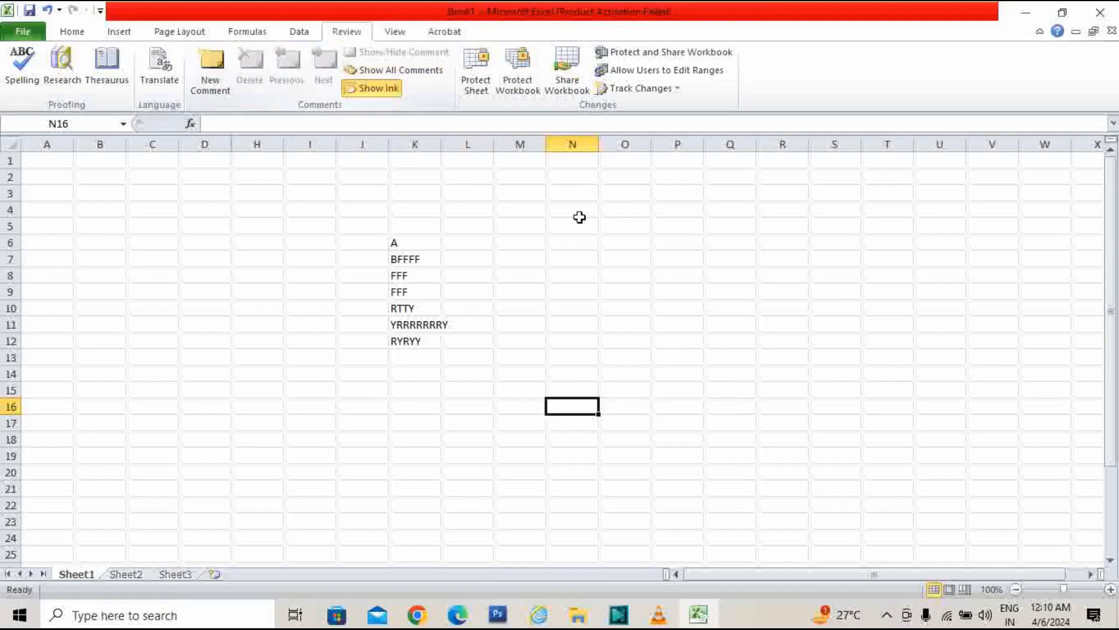
pyautogui.click(900, 446)
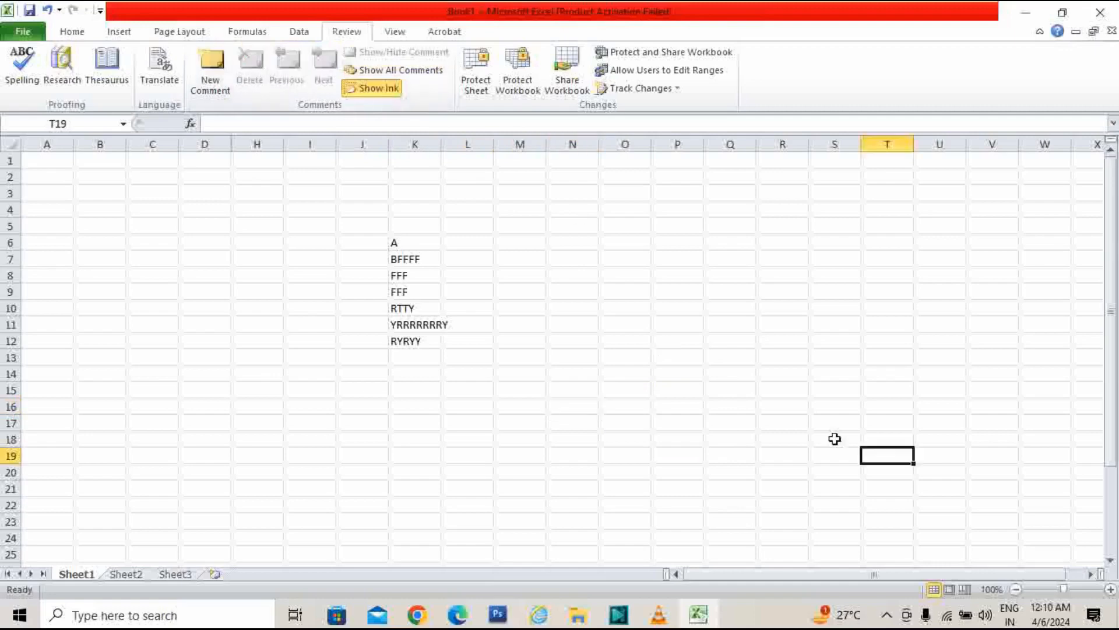
pyautogui.click(585, 400)
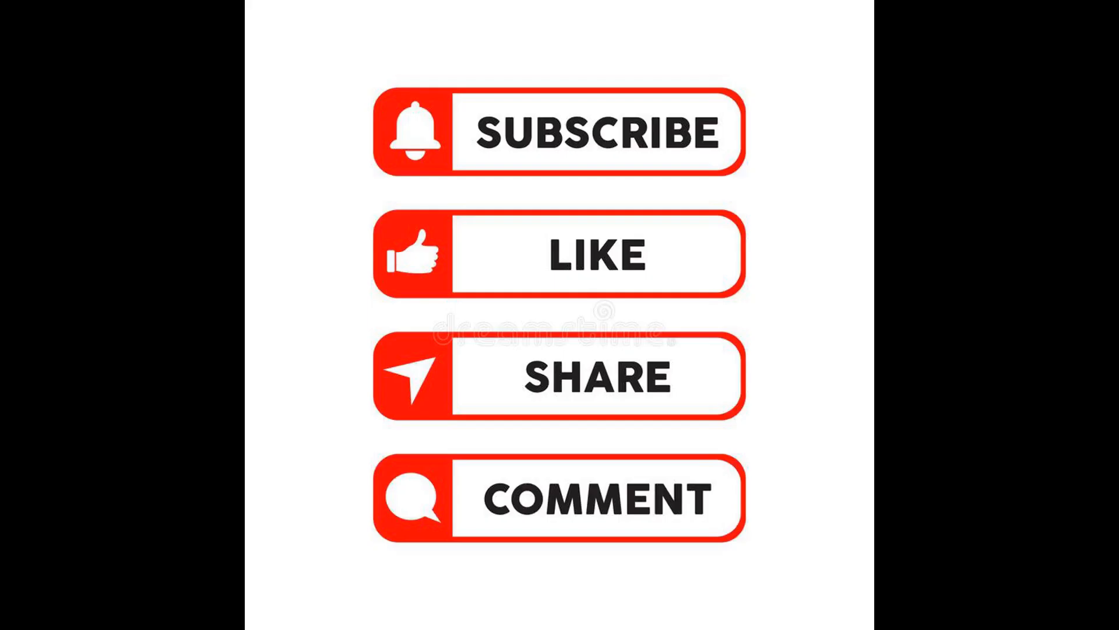